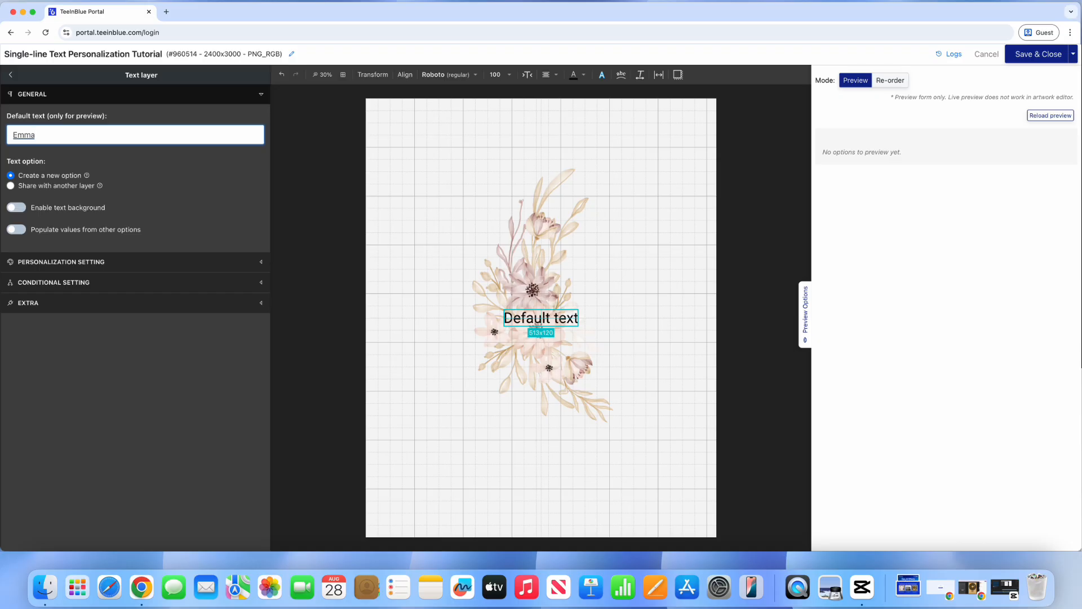
Step: Set the layer's preview text to Emma and switch its font type to Custom Fonts
{"action": "key", "text": "Return"}
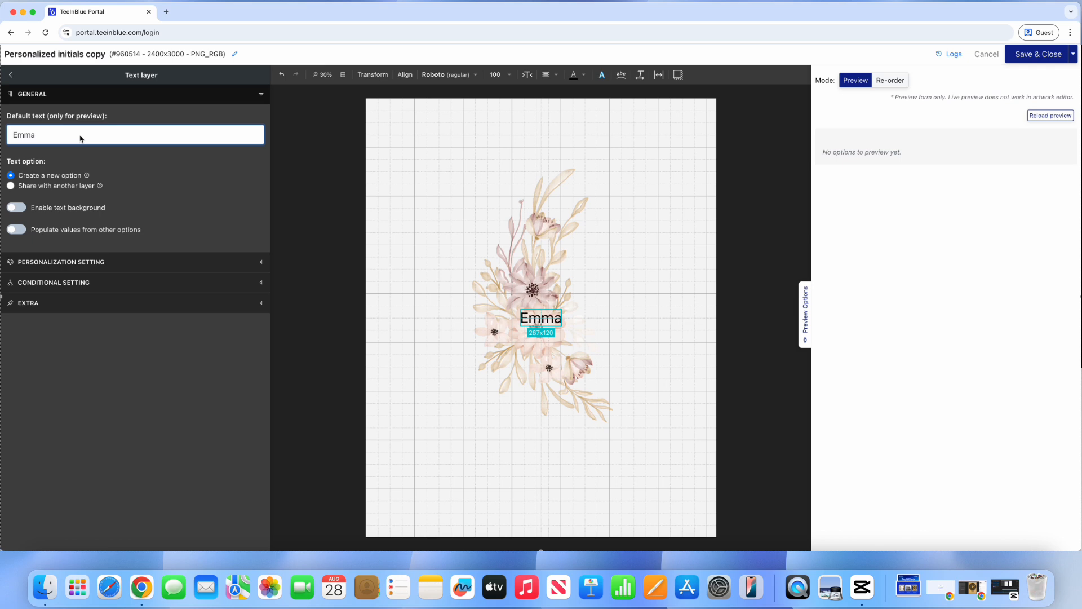
{"action": "left_click", "coordinate": [443, 79]}
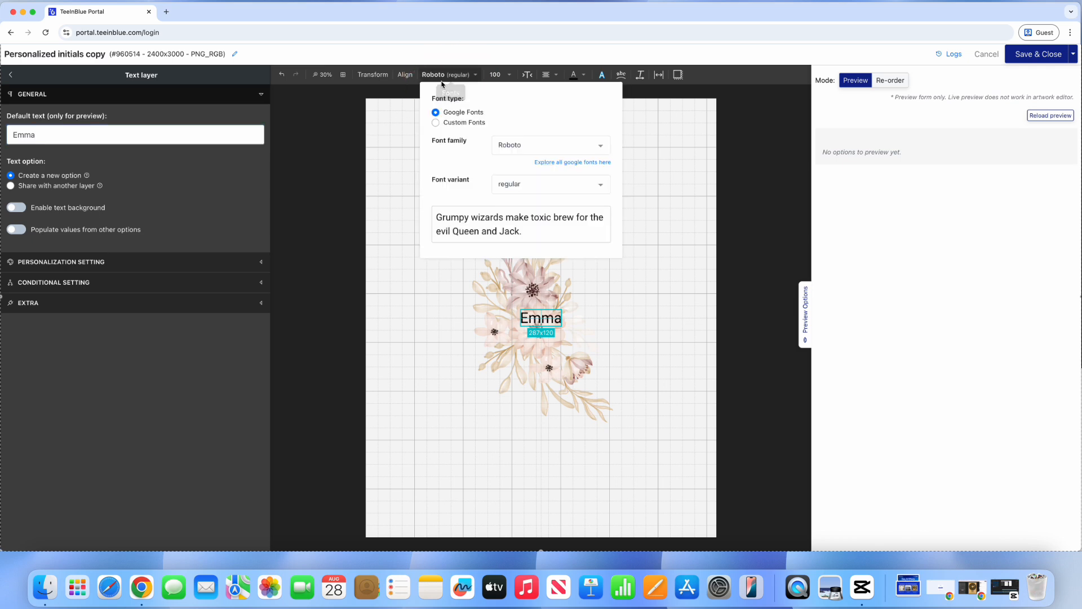
{"action": "left_click", "coordinate": [521, 146]}
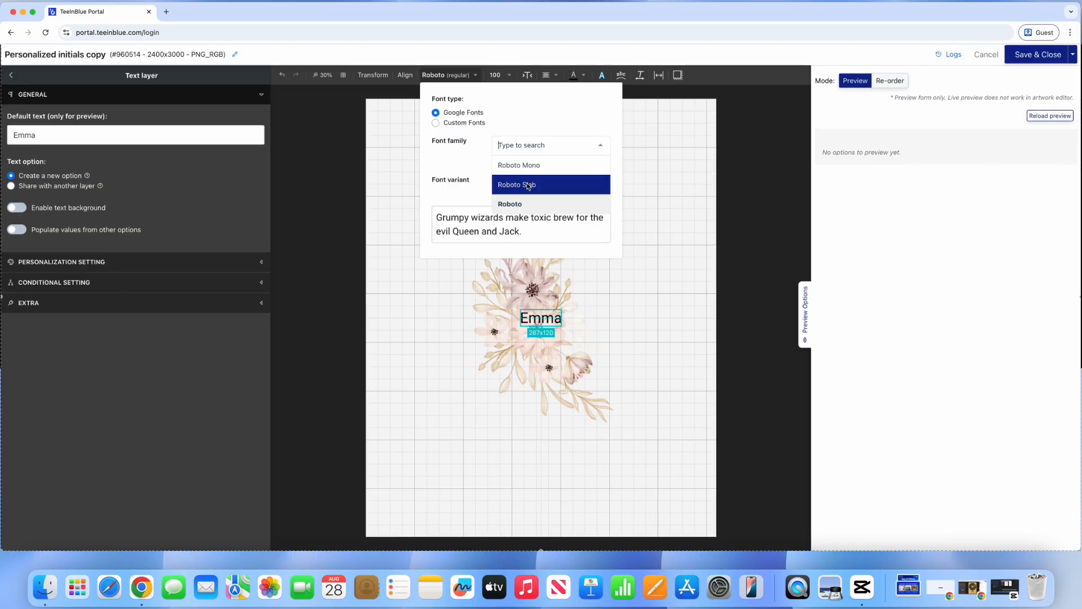
{"action": "left_click", "coordinate": [480, 122]}
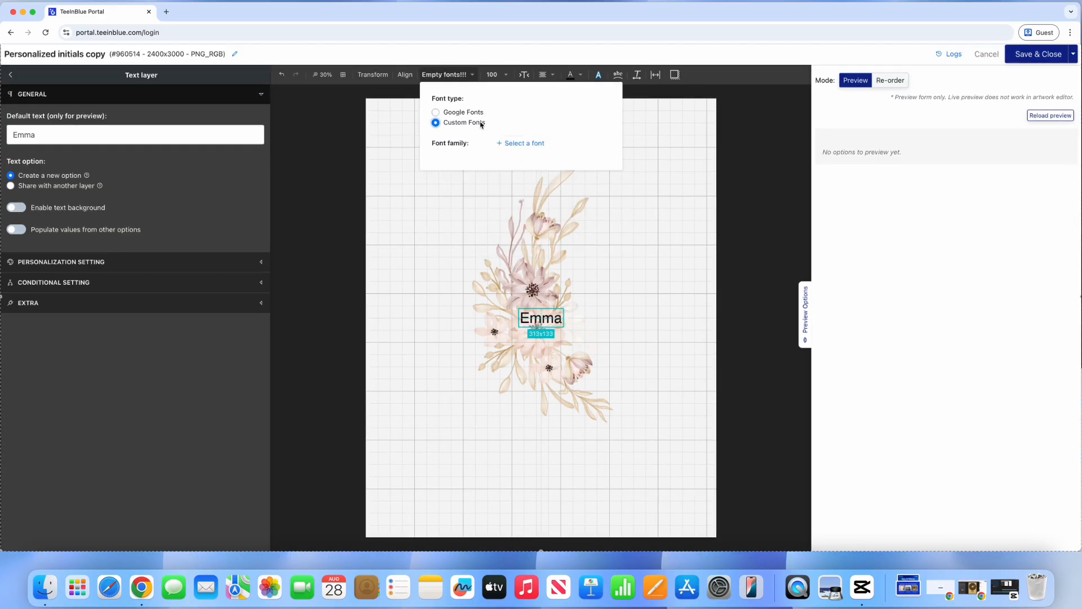
Step: Upload Bromley Hatch.ttf as a custom font and apply it to the Emma text
{"action": "left_click", "coordinate": [519, 143]}
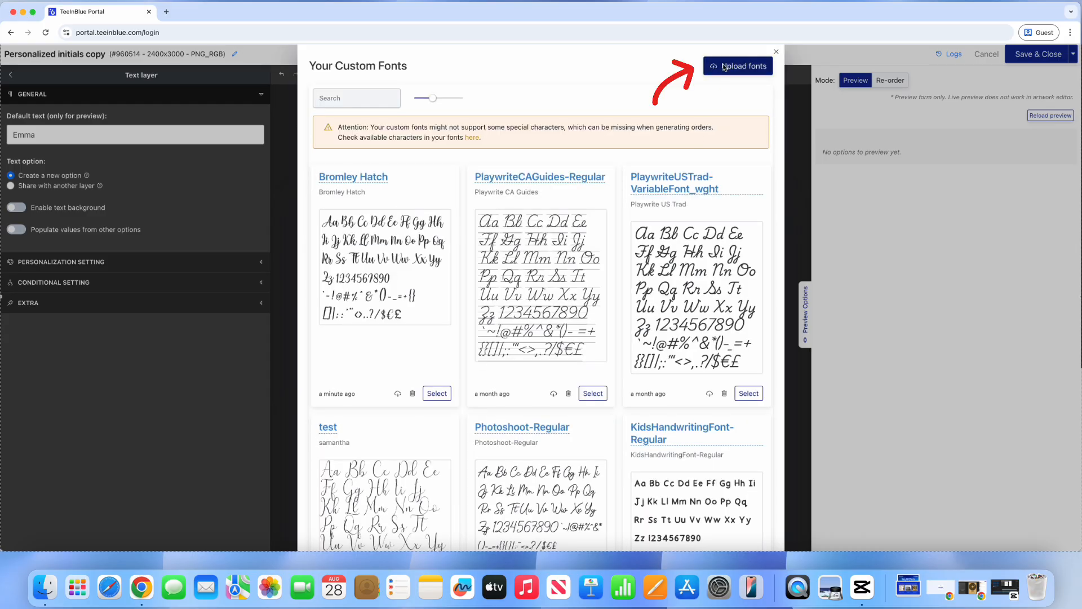
{"action": "left_click", "coordinate": [724, 67]}
{"action": "left_click", "coordinate": [434, 315]}
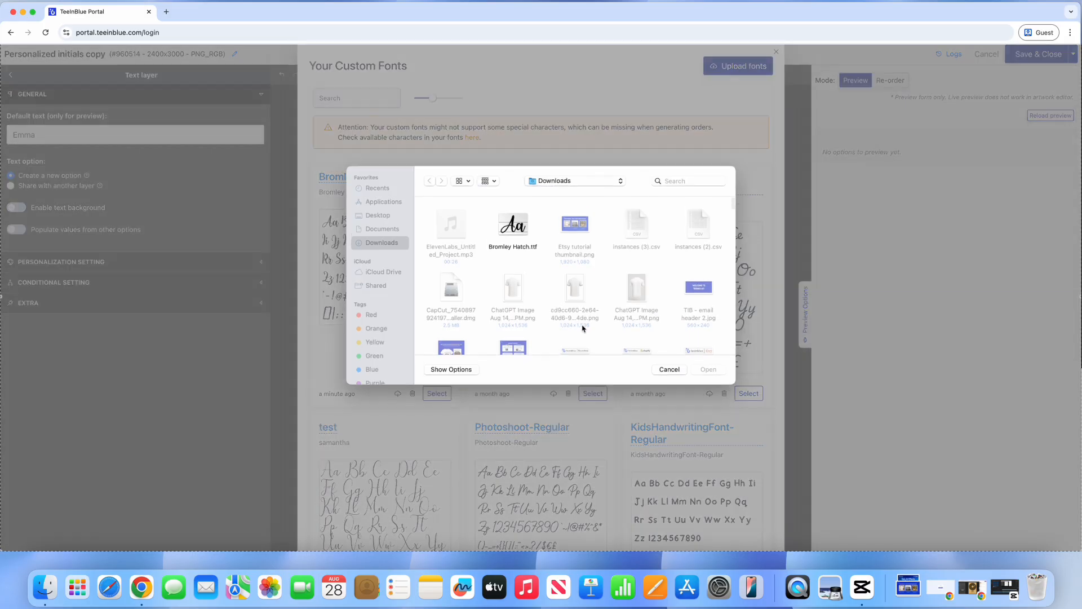
{"action": "left_click", "coordinate": [513, 228]}
{"action": "left_click", "coordinate": [708, 369]}
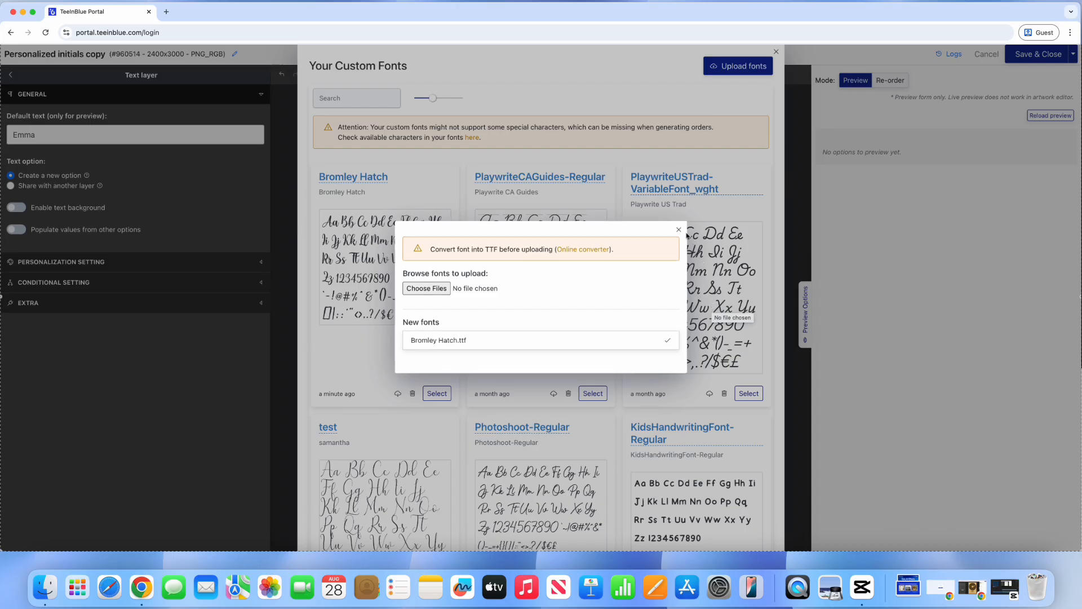
{"action": "left_click", "coordinate": [679, 230]}
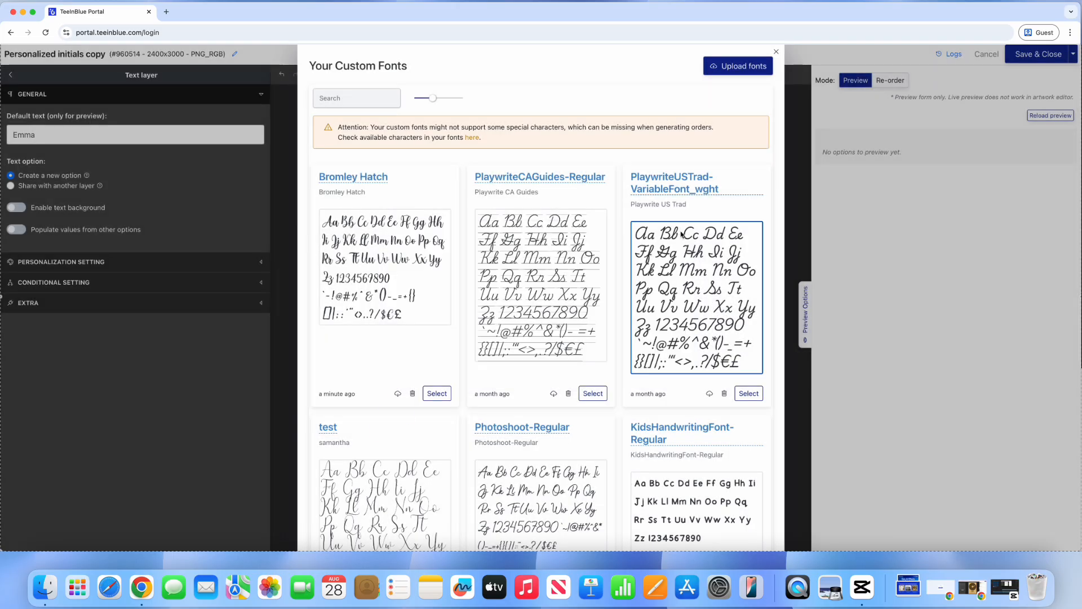
{"action": "left_click", "coordinate": [437, 394]}
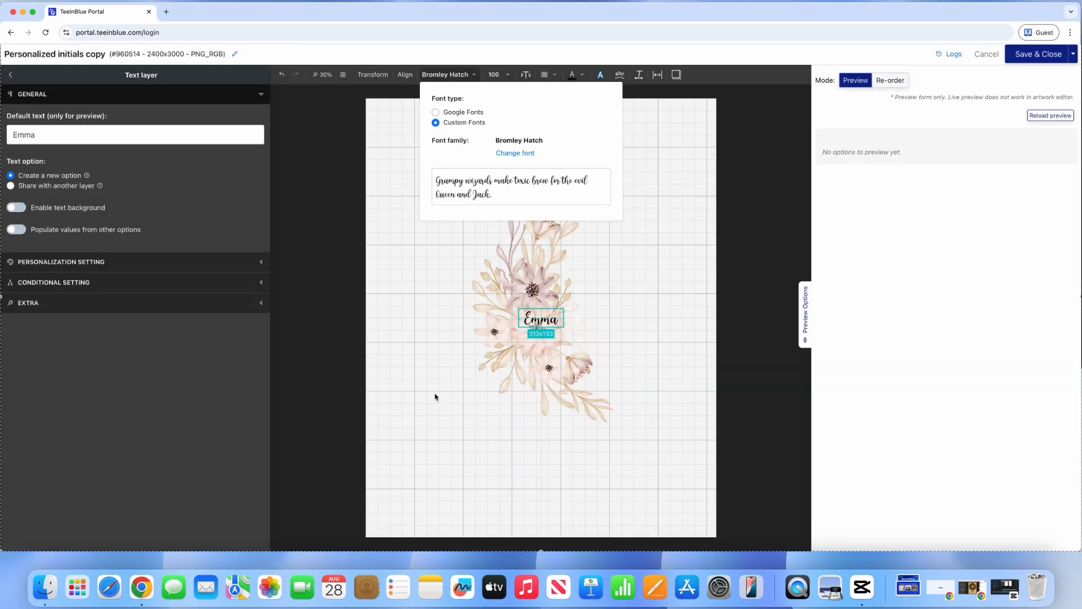
Step: Make Emma size 383 in black and move it below the flowers near the canvas bottom
{"action": "left_click", "coordinate": [495, 75]}
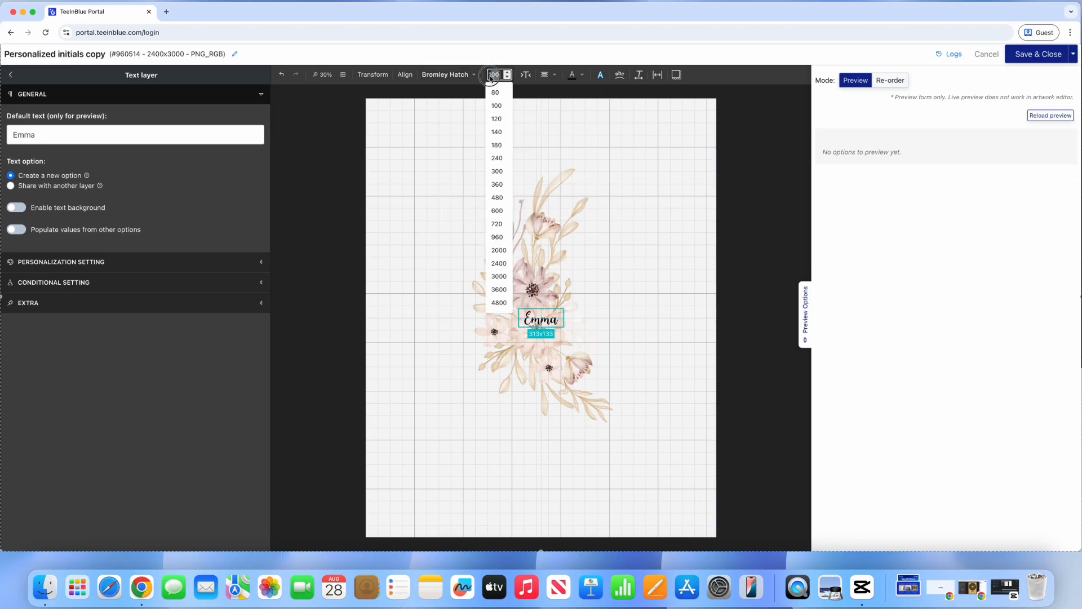
{"action": "left_click", "coordinate": [491, 76]}
{"action": "type", "text": "383"}
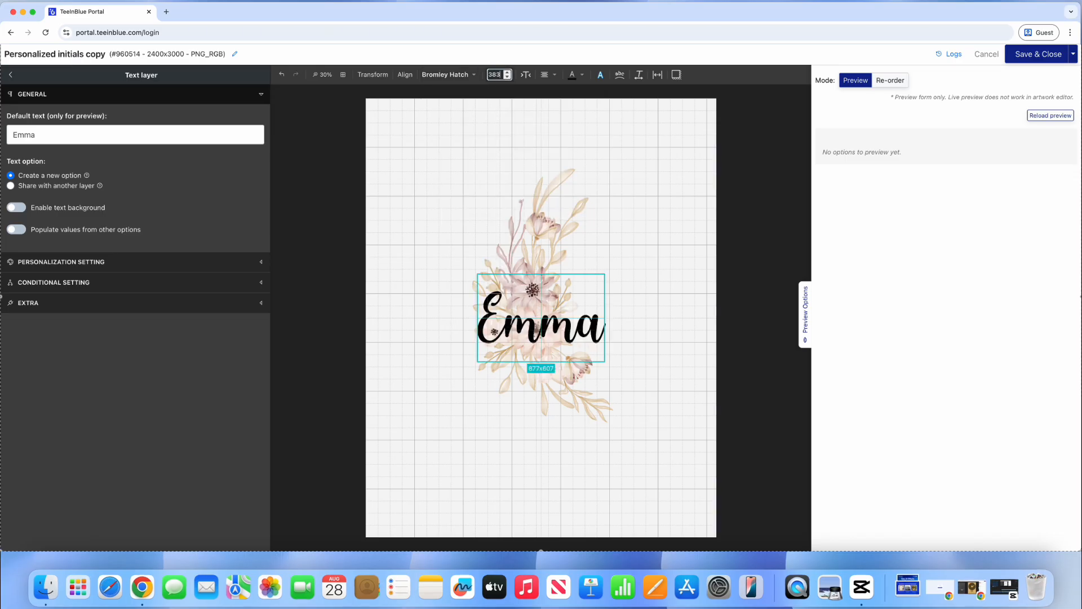
{"action": "left_click", "coordinate": [580, 77]}
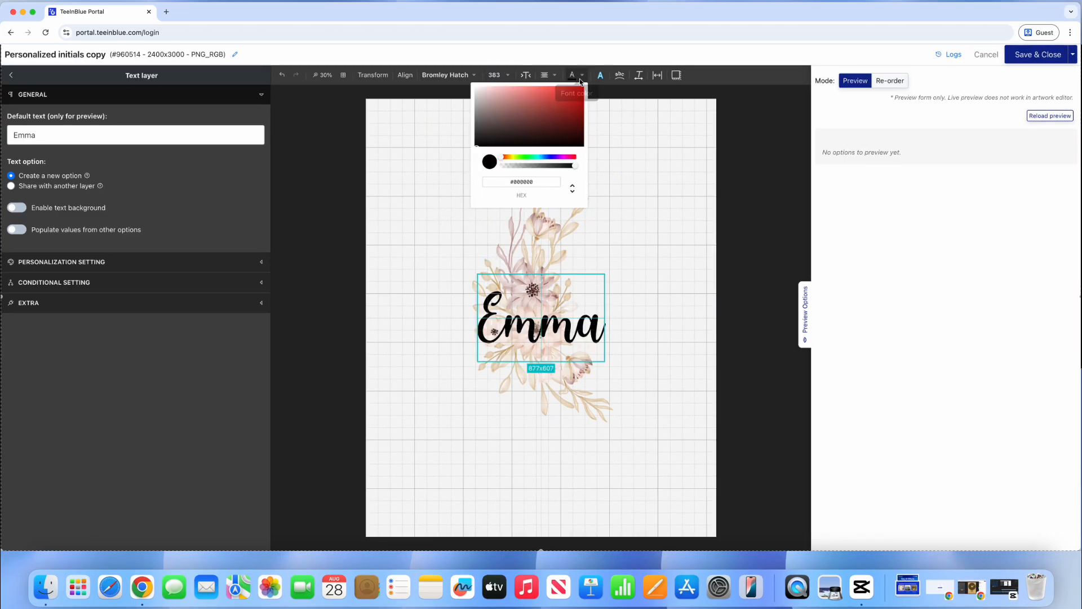
{"action": "left_click", "coordinate": [492, 141]}
{"action": "left_click_drag", "start_coordinate": [490, 140], "coordinate": [457, 158]}
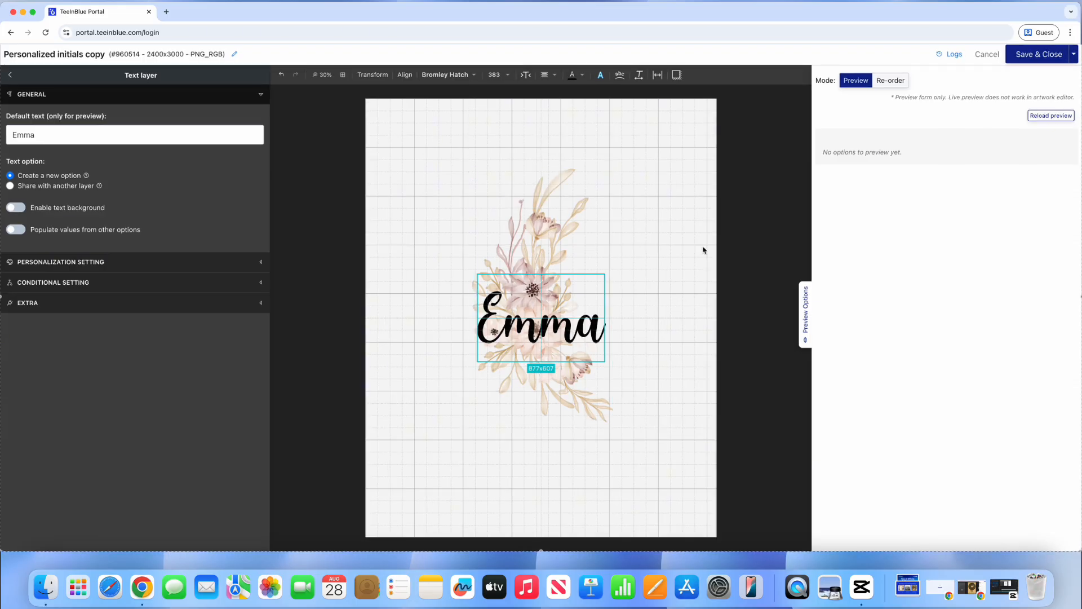
{"action": "left_click_drag", "start_coordinate": [589, 332], "coordinate": [587, 491]}
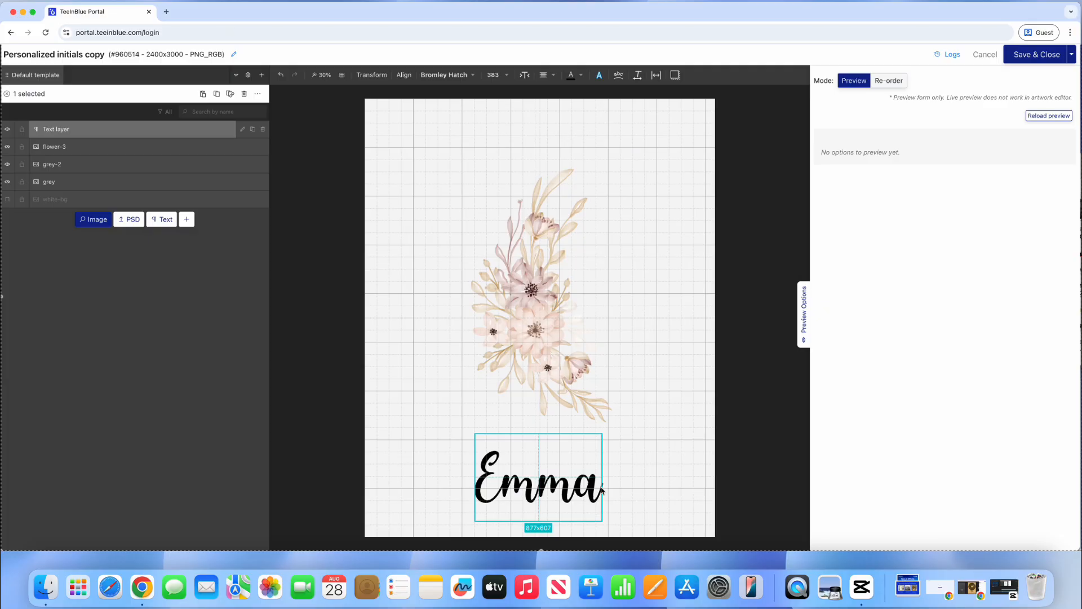
Step: Enable personalization on the Emma layer and title its customer option 'Your name'
{"action": "left_click", "coordinate": [243, 131]}
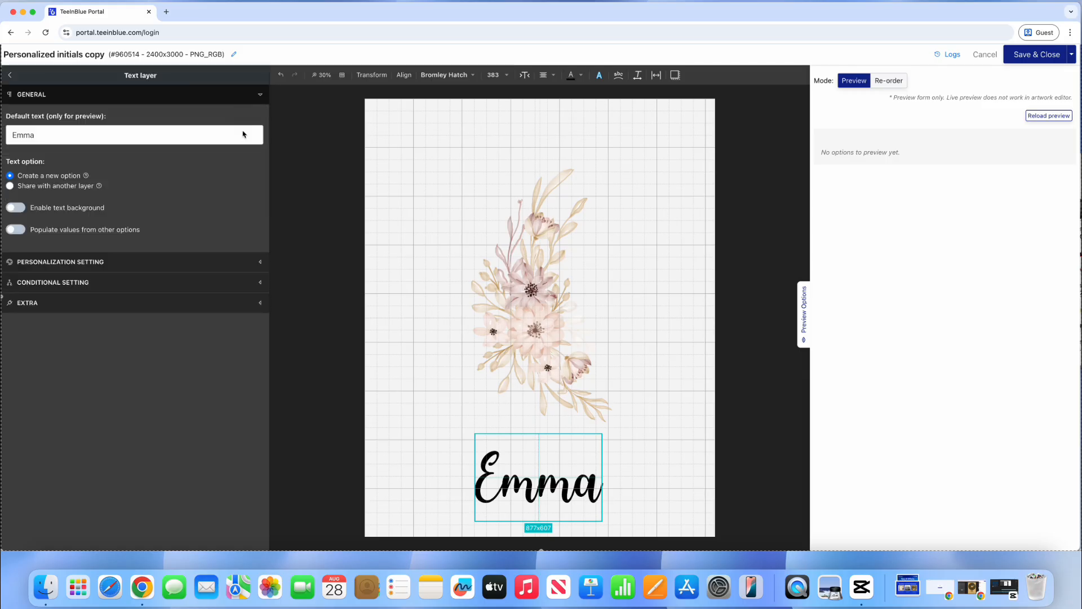
{"action": "left_click", "coordinate": [137, 265]}
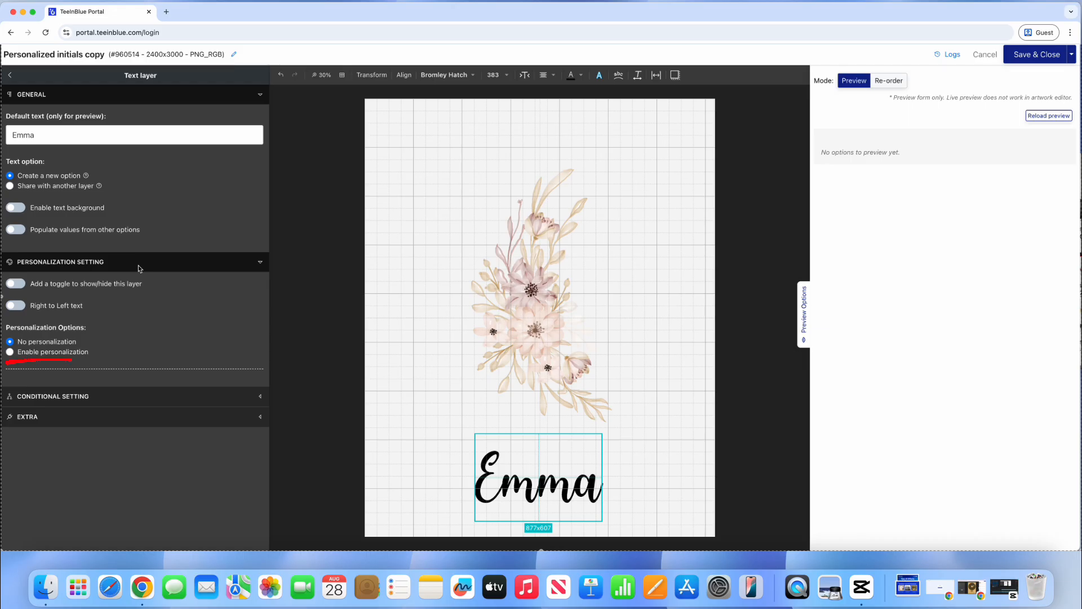
{"action": "left_click", "coordinate": [54, 352]}
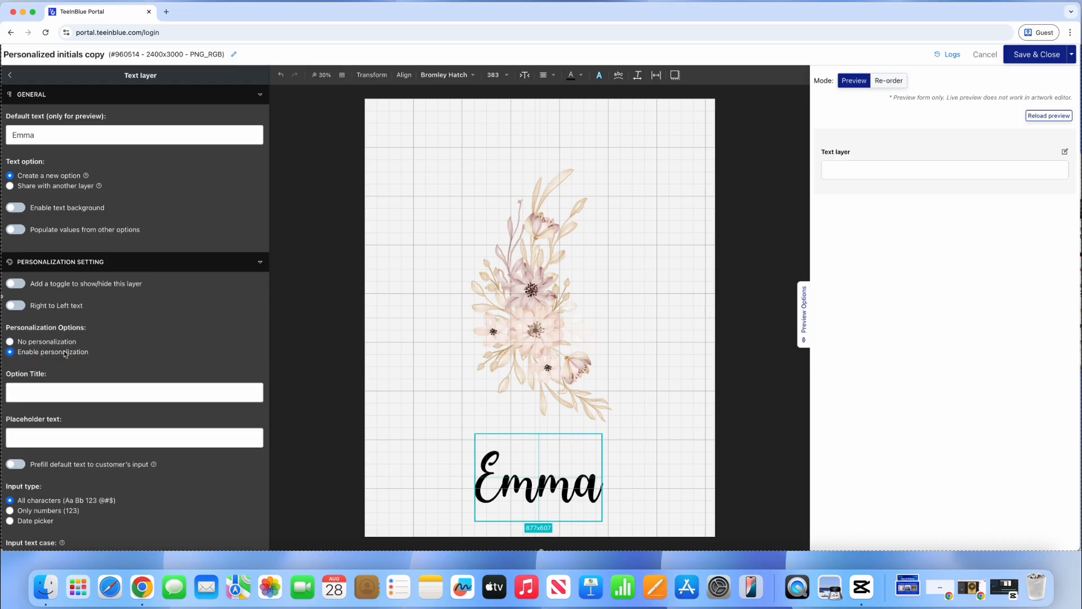
{"action": "scroll", "coordinate": [146, 342], "scroll_direction": "down", "scroll_amount": 5}
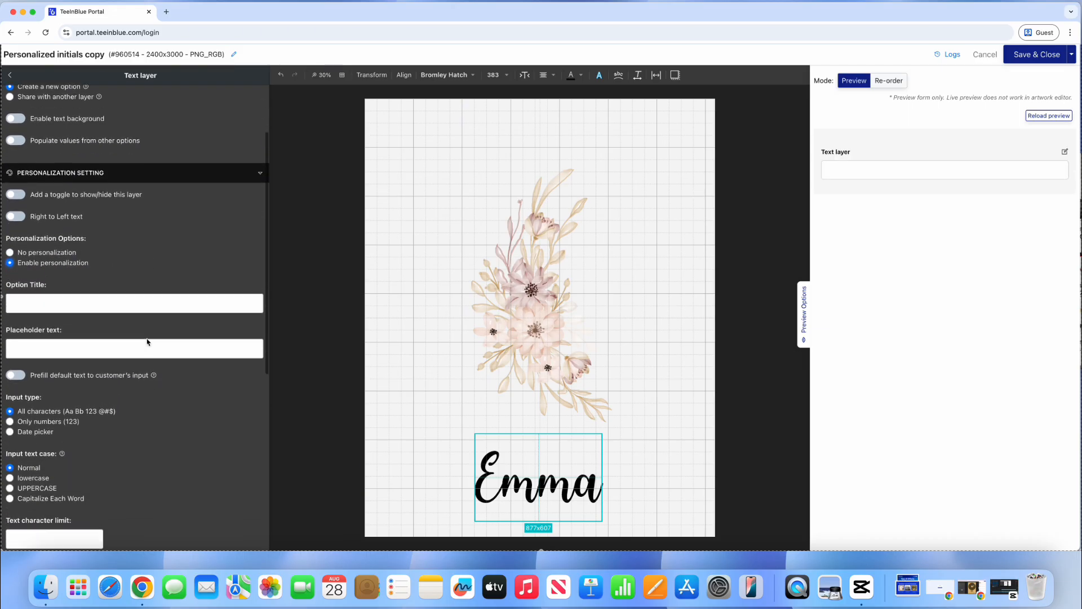
{"action": "scroll", "coordinate": [148, 342], "scroll_direction": "down", "scroll_amount": 1}
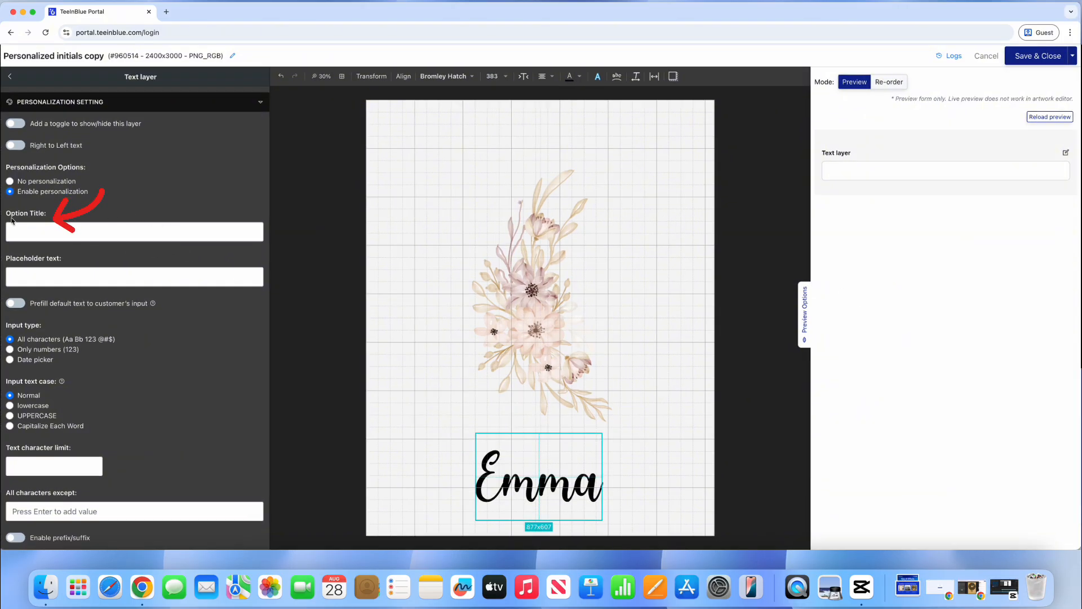
{"action": "left_click", "coordinate": [29, 233]}
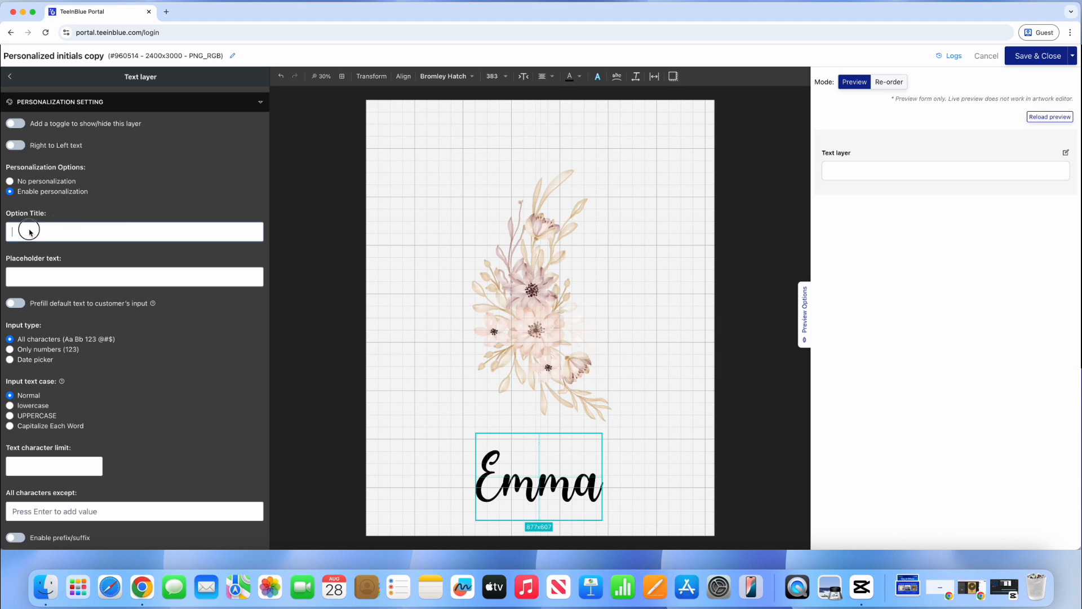
{"action": "type", "text": "Your name"}
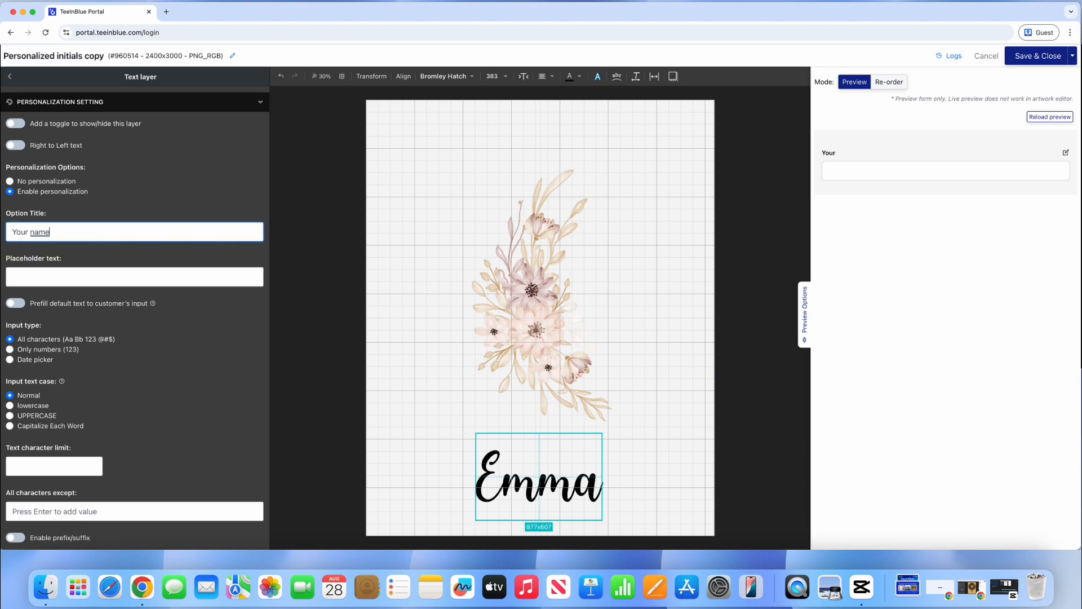
{"action": "left_click", "coordinate": [23, 257]}
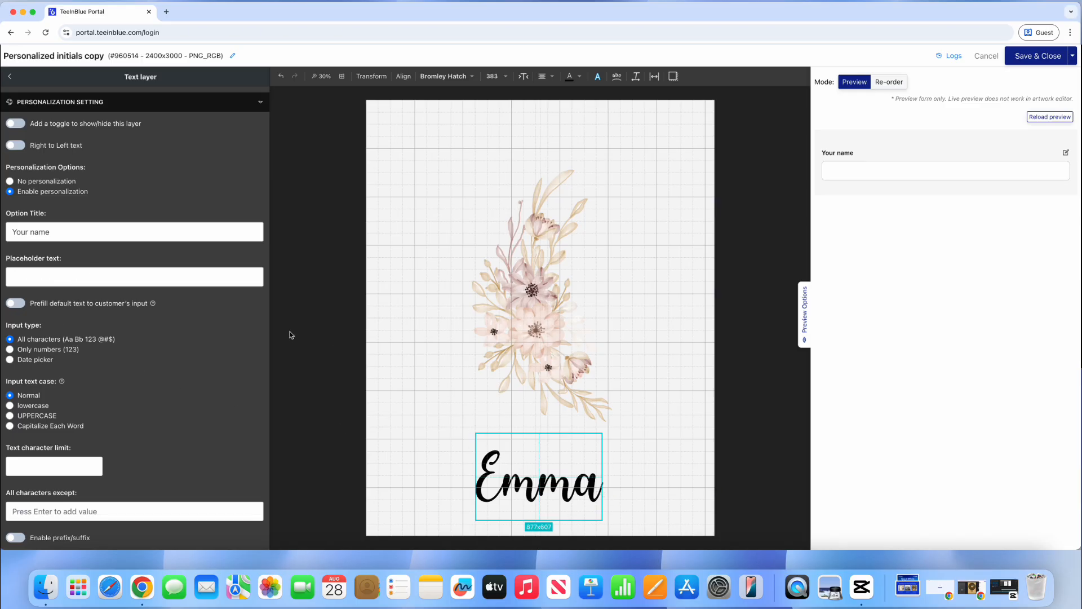
{"action": "left_click", "coordinate": [218, 276]}
Step: Set placeholder Emma, block @, # and $, and limit the name to 15 characters
{"action": "type", "text": "Emma"}
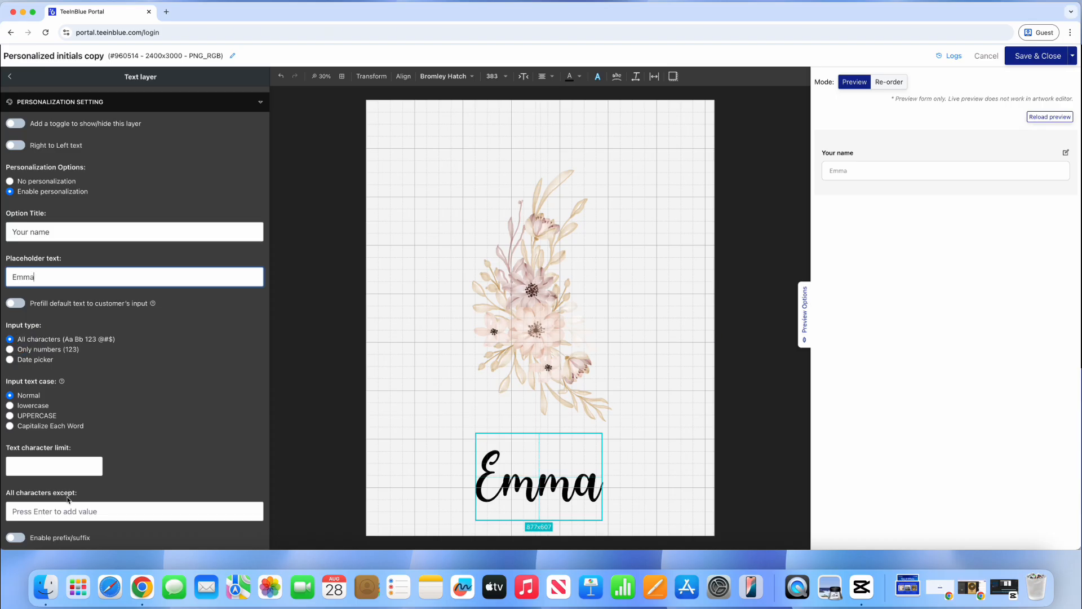
{"action": "left_click", "coordinate": [42, 511]}
{"action": "type", "text": "@"}
{"action": "key", "text": "Return"}
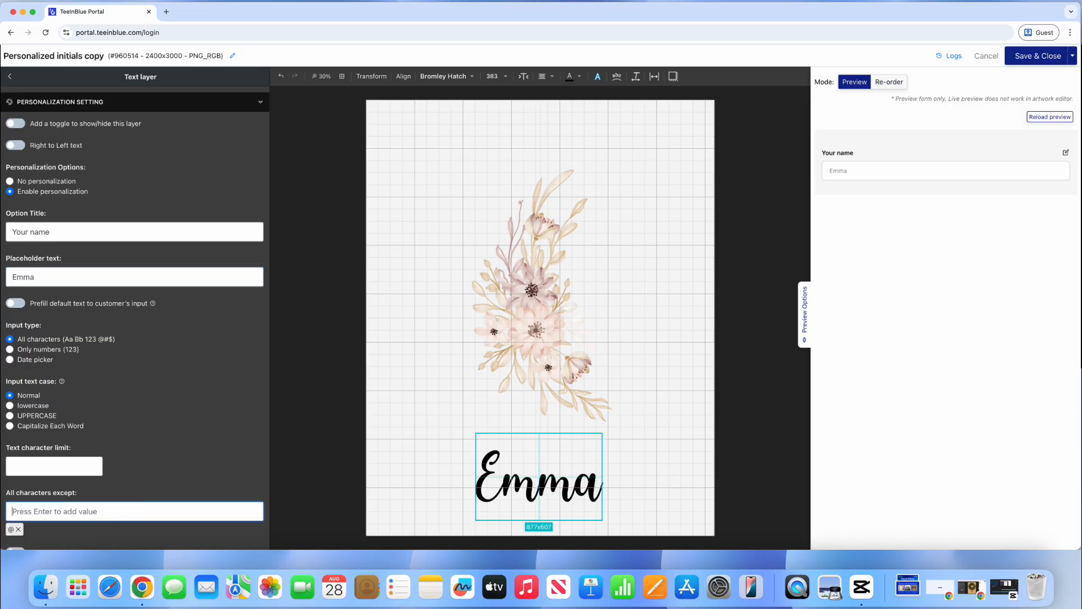
{"action": "type", "text": "#"}
{"action": "key", "text": "Return"}
{"action": "type", "text": "$"}
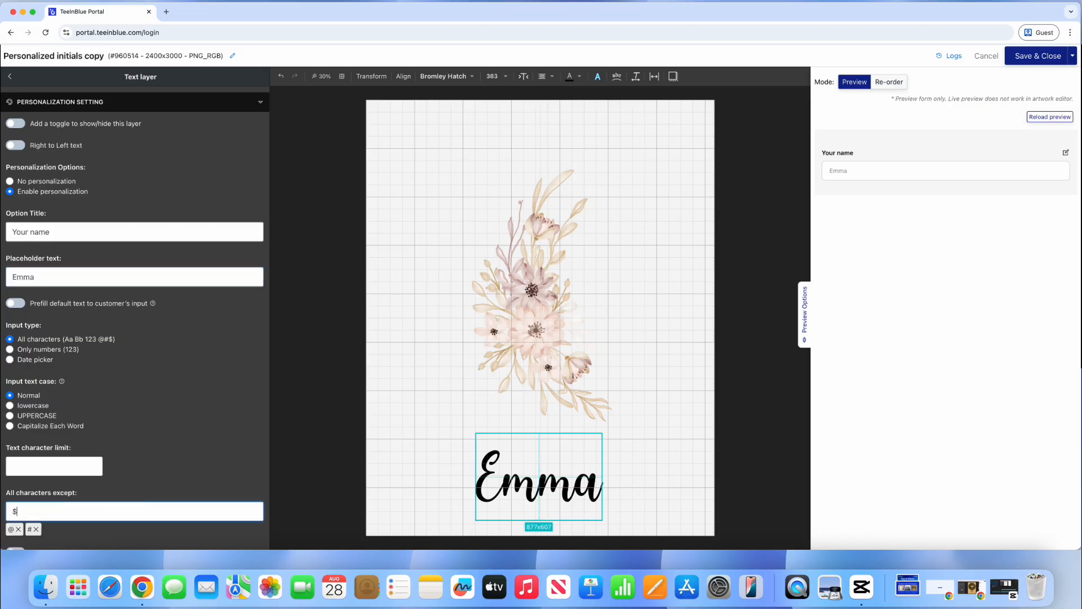
{"action": "key", "text": "Return"}
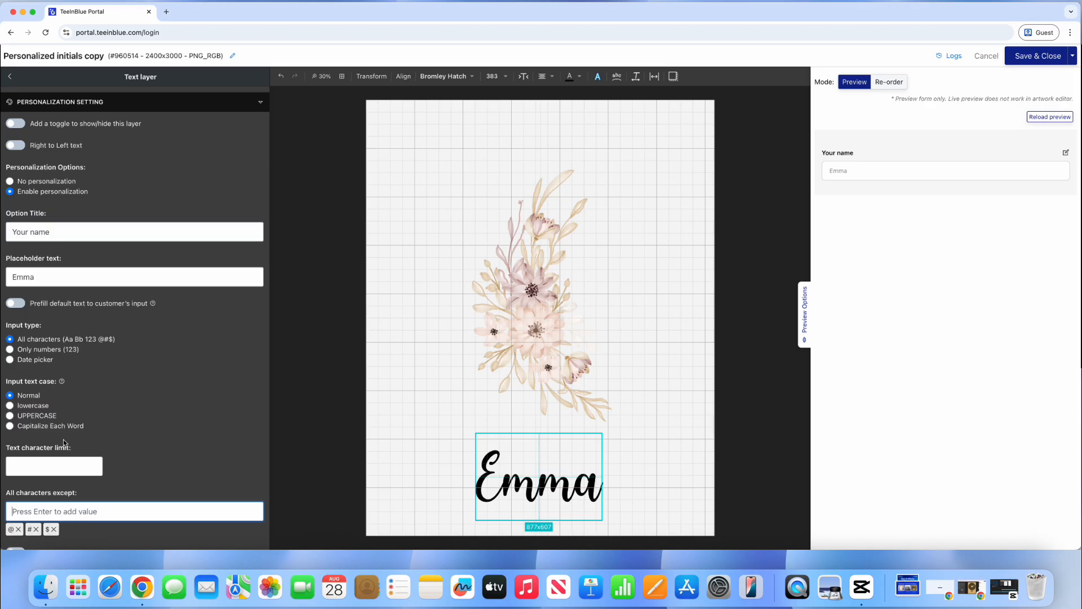
{"action": "left_click", "coordinate": [87, 468]}
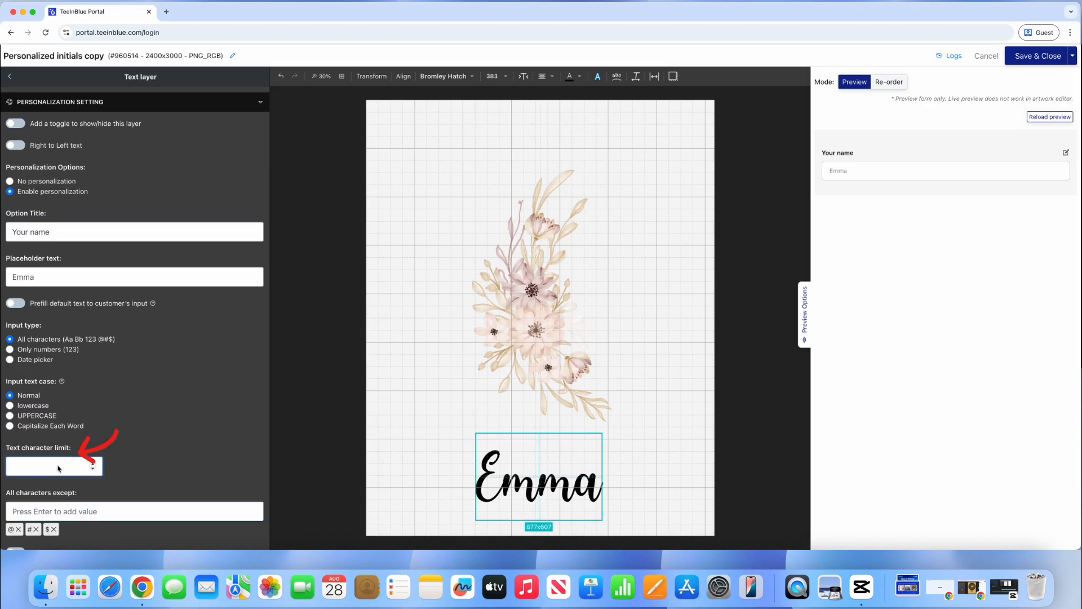
{"action": "type", "text": "15"}
{"action": "left_click", "coordinate": [122, 464]}
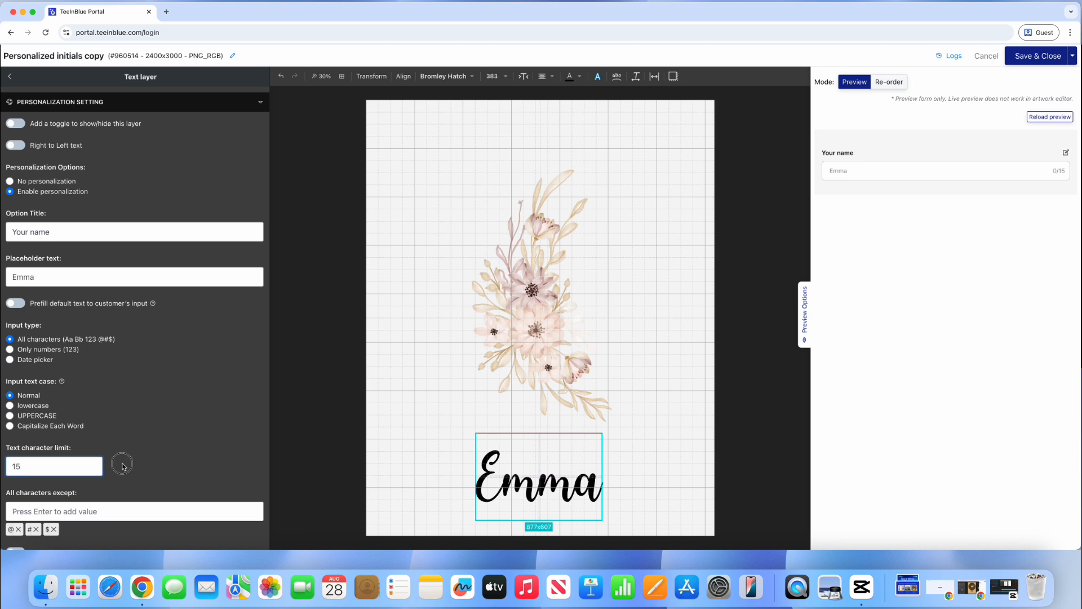
Step: Turn on auto scale with a 2000 px maximum text width
{"action": "left_click", "coordinate": [522, 78]}
{"action": "left_click", "coordinate": [418, 96]}
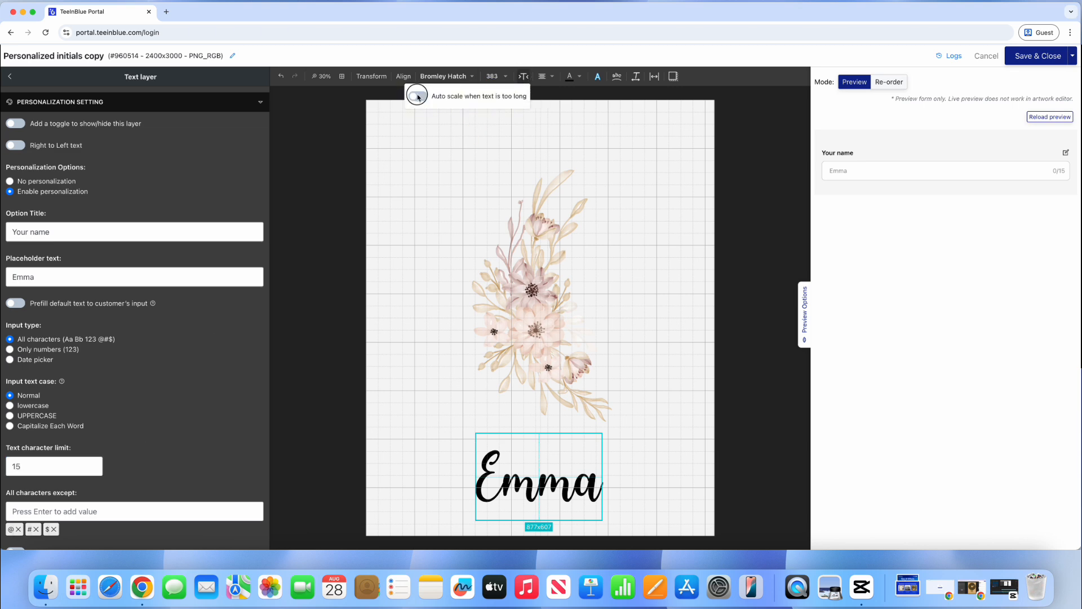
{"action": "left_click", "coordinate": [418, 128]}
{"action": "key", "text": "BackSpace"}
{"action": "type", "text": "2000"}
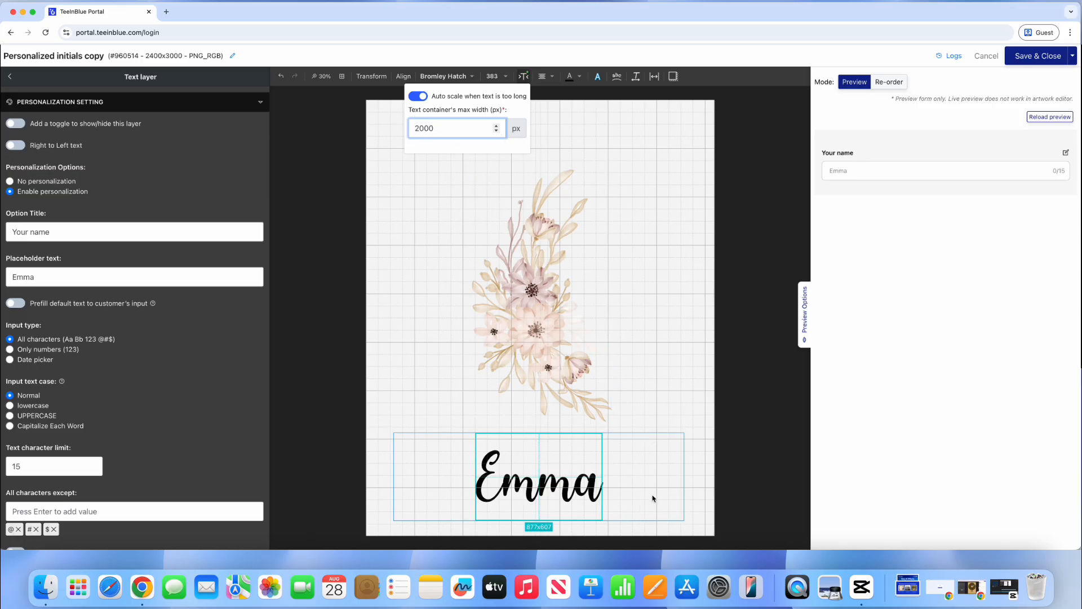
{"action": "left_click", "coordinate": [343, 364]}
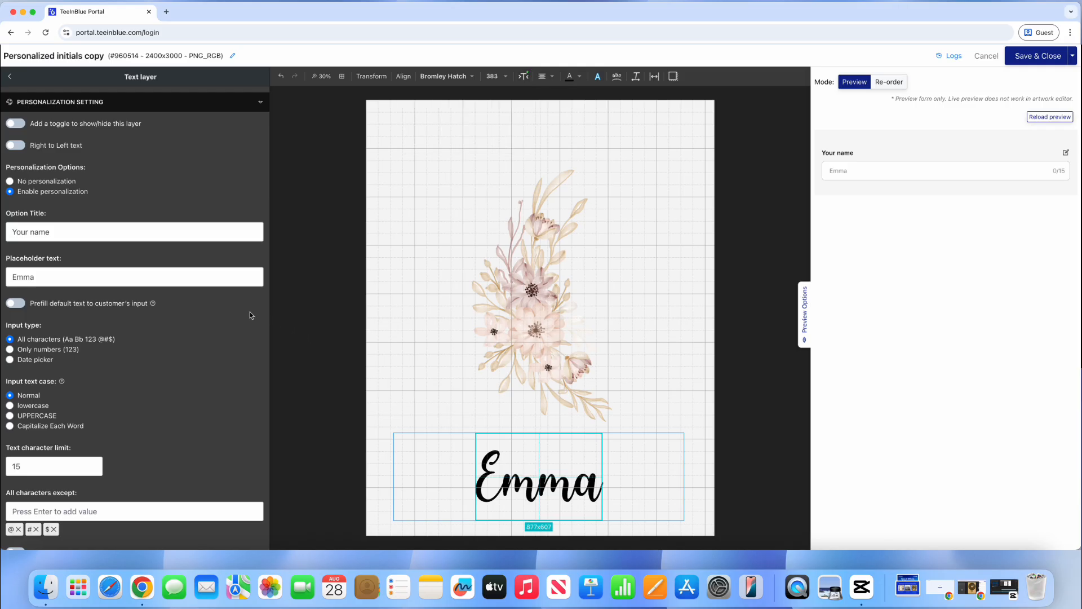
Step: Add the customer instruction 'Do not type in emojis' for the name field
{"action": "scroll", "coordinate": [251, 315], "scroll_direction": "down", "scroll_amount": 2}
{"action": "scroll", "coordinate": [251, 316], "scroll_direction": "down", "scroll_amount": 4}
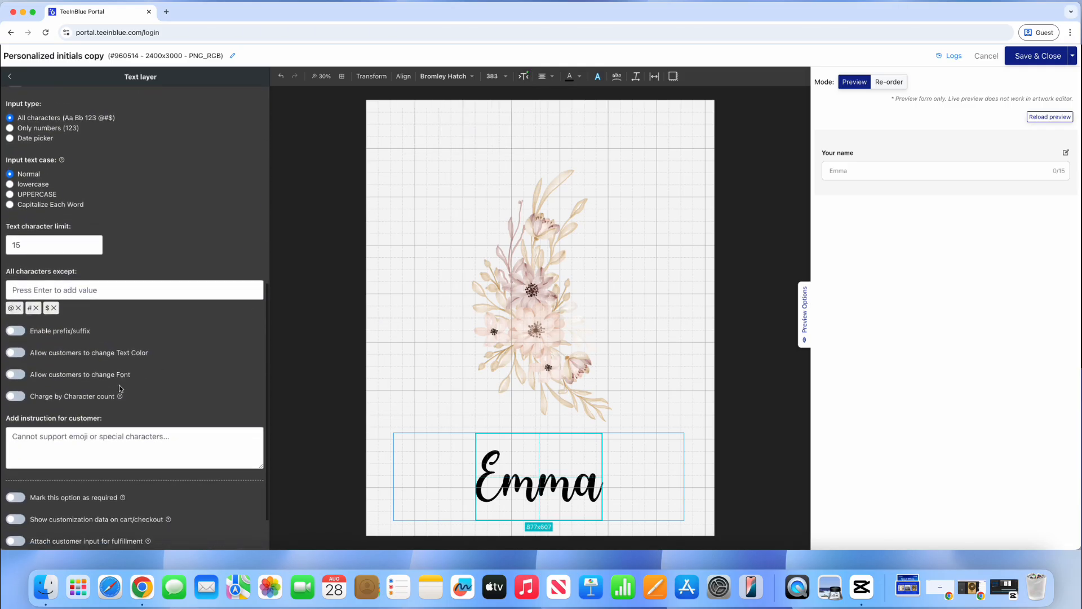
{"action": "left_click", "coordinate": [48, 446]}
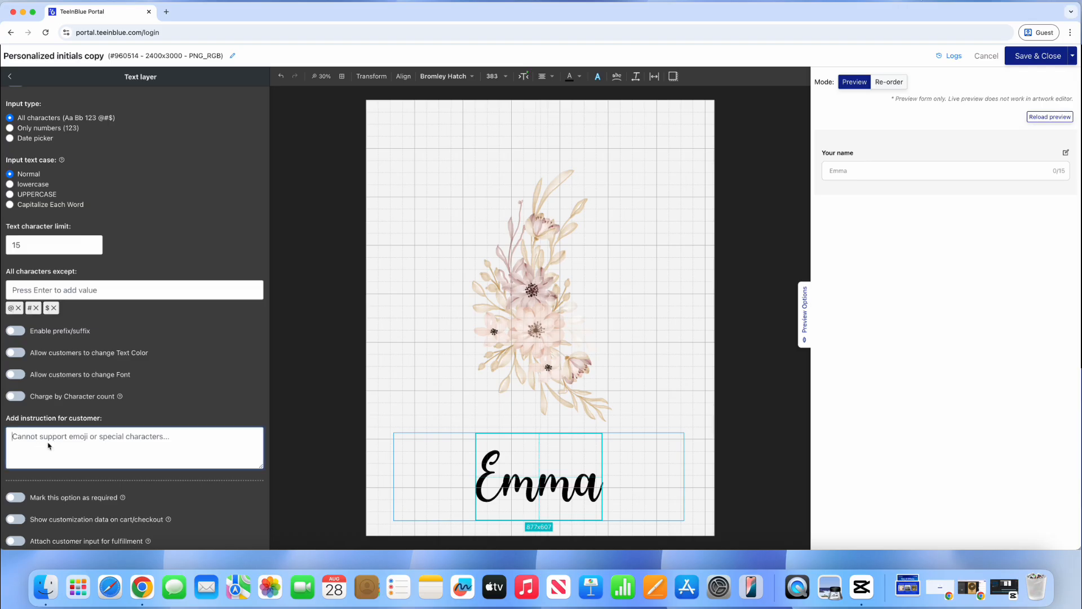
{"action": "type", "text": "Do not type in emoji"}
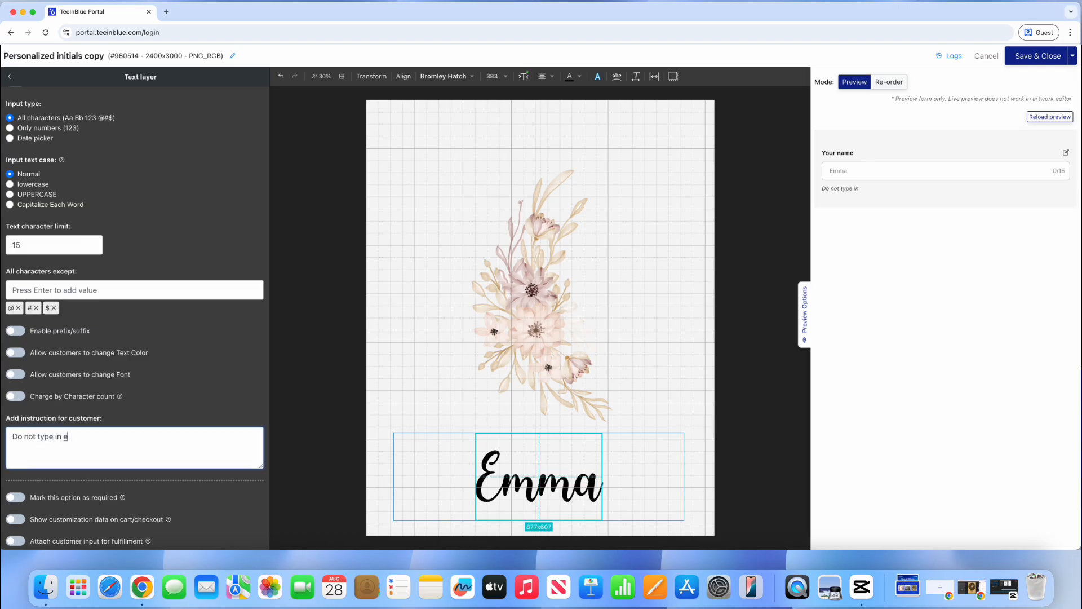
{"action": "type", "text": "s"}
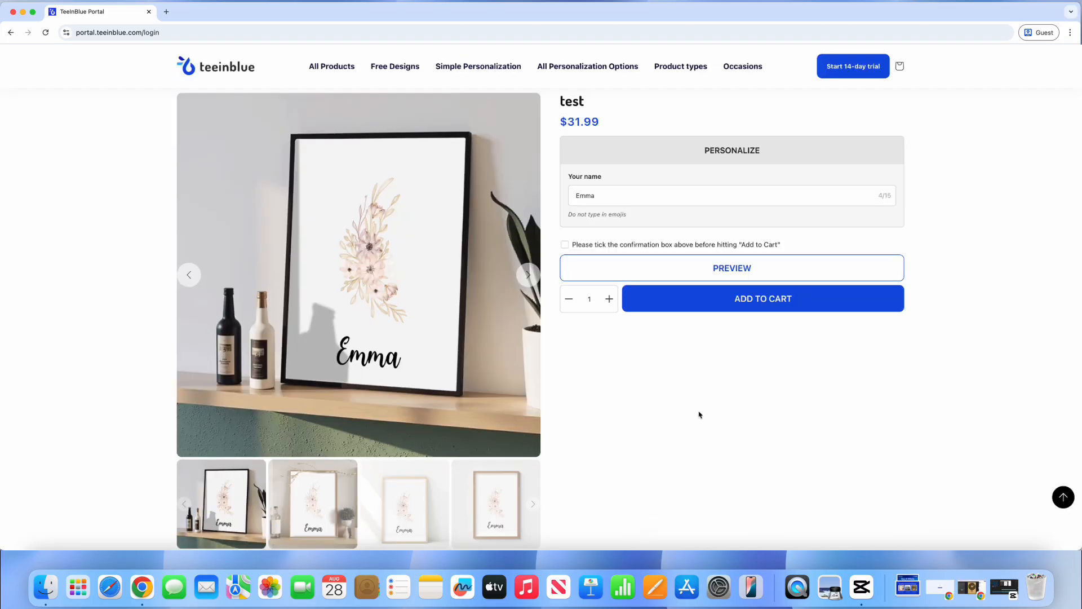
Step: Try the names Anna and then Claudia in the storefront's Your name field
{"action": "double_click", "coordinate": [624, 203]}
{"action": "type", "text": "Anna"}
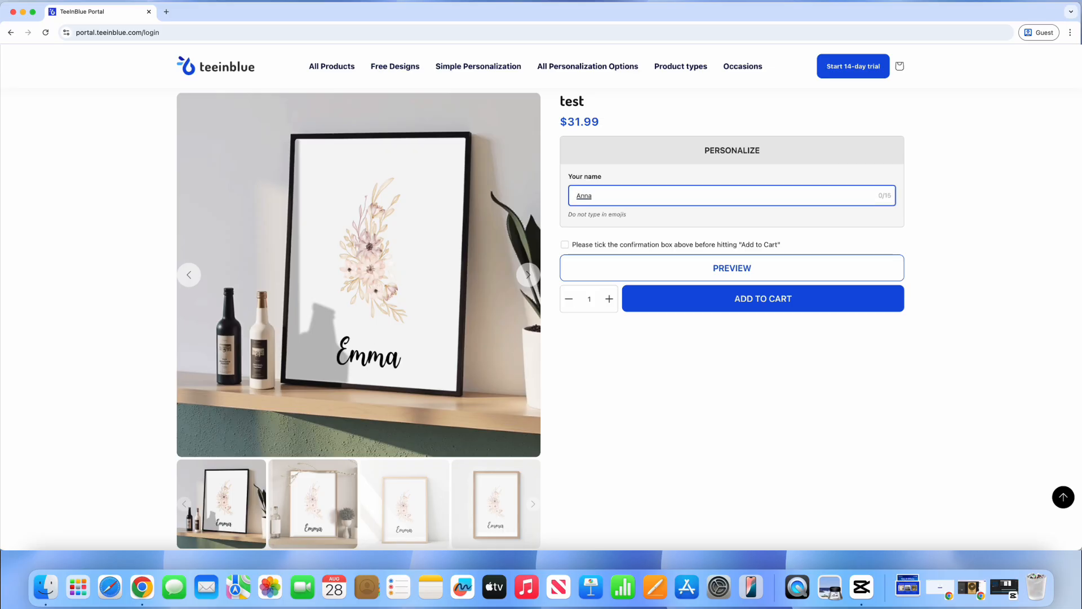
{"action": "key", "text": "Return"}
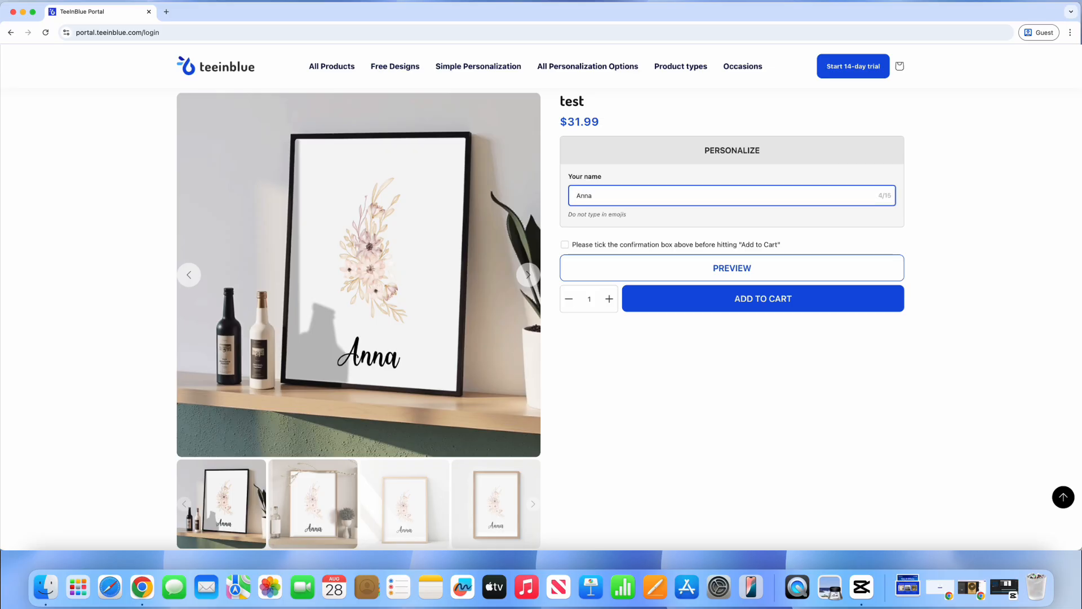
{"action": "key", "text": "BackSpace"}
{"action": "key", "text": "BackSpace"}
{"action": "key", "text": "BackSpace"}
{"action": "key", "text": "BackSpace"}
{"action": "type", "text": "Claudia"}
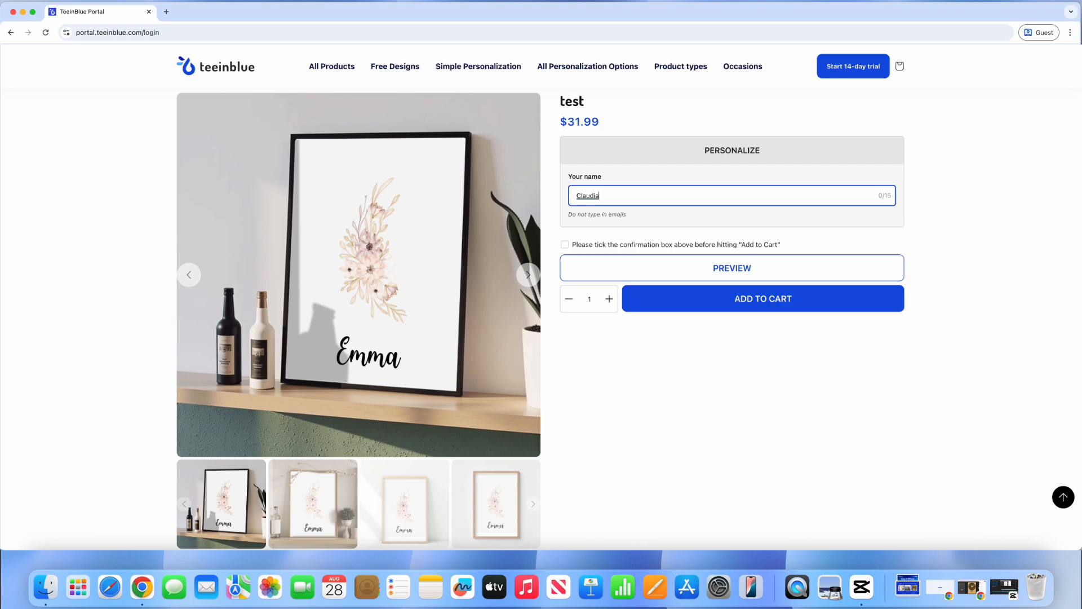
{"action": "key", "text": "Return"}
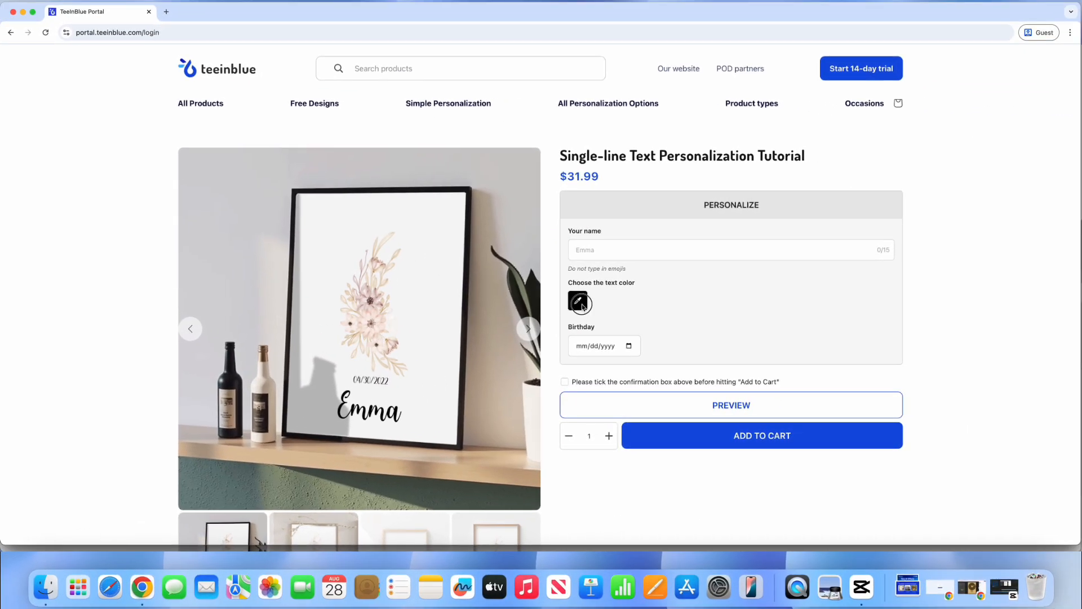
Step: Change the tutorial product's name text colour to crimson
{"action": "left_click", "coordinate": [577, 301]}
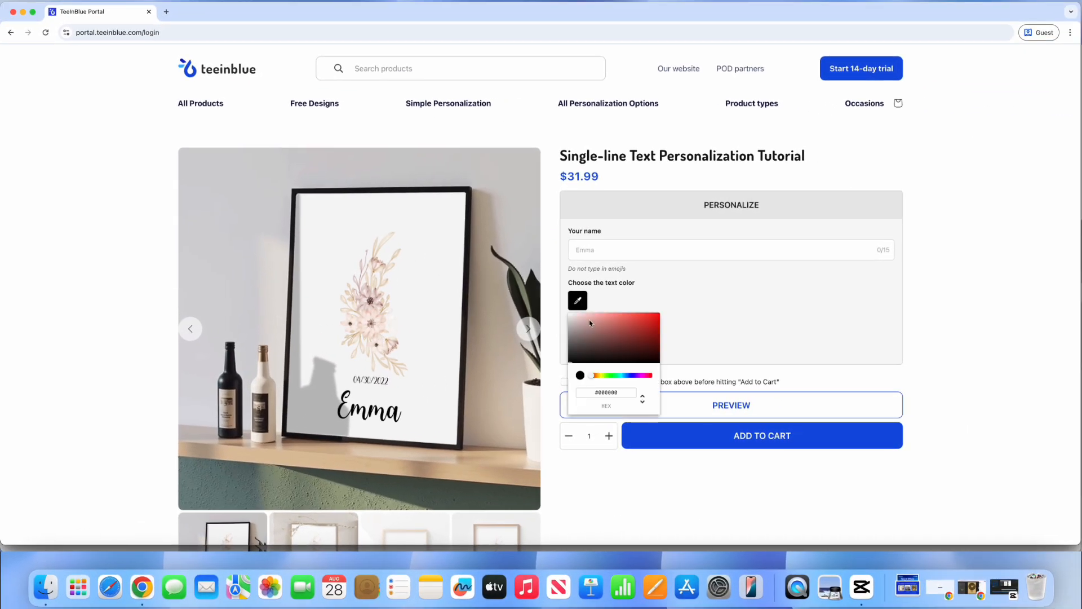
{"action": "left_click_drag", "start_coordinate": [590, 323], "coordinate": [637, 322]}
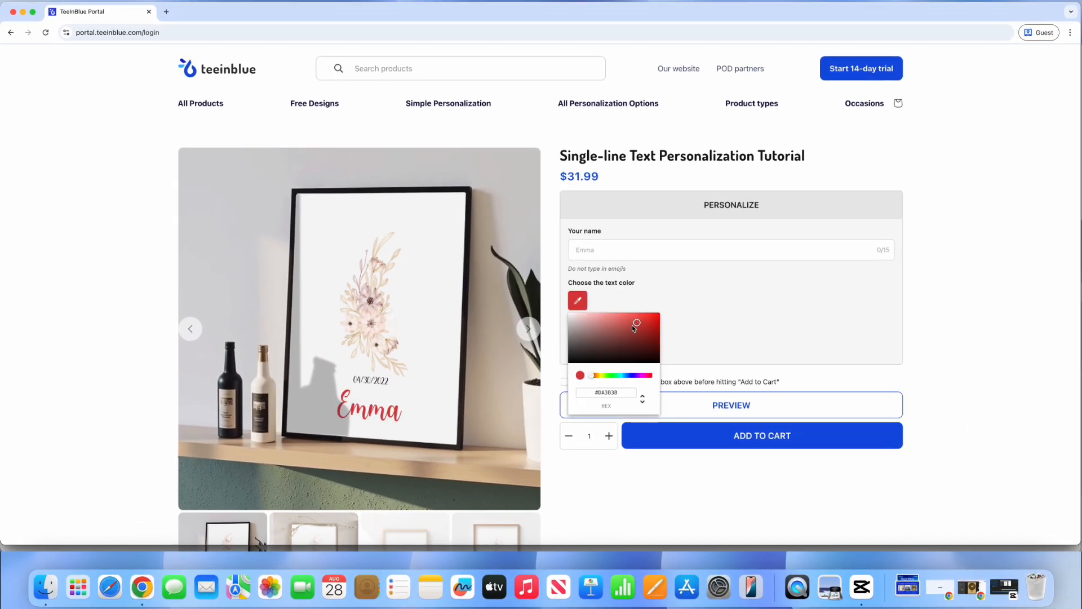
{"action": "left_click", "coordinate": [608, 376]}
{"action": "left_click", "coordinate": [630, 376]}
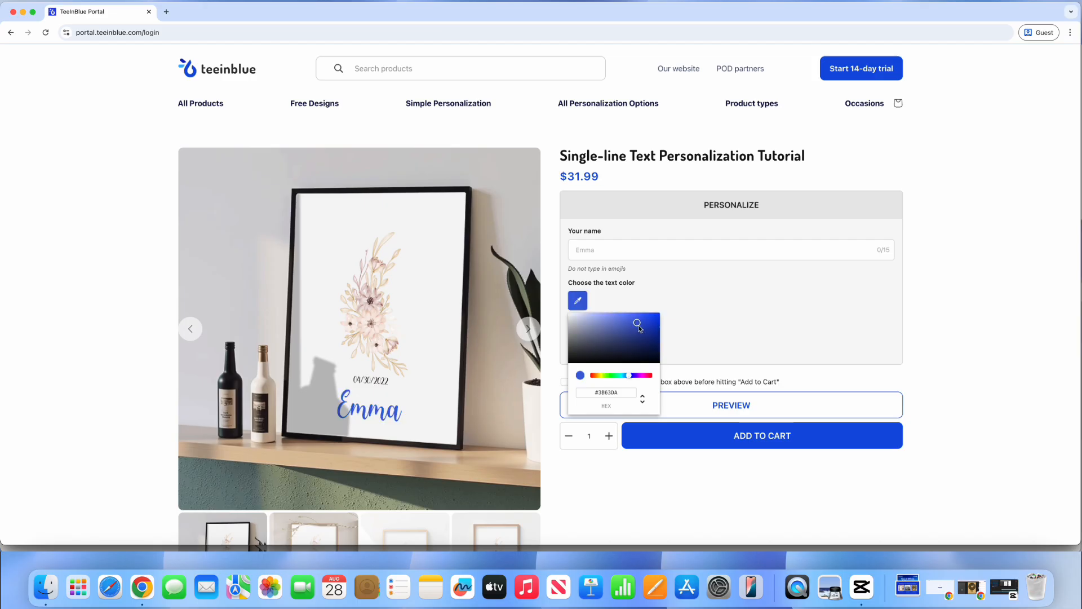
{"action": "left_click_drag", "start_coordinate": [637, 324], "coordinate": [649, 328]}
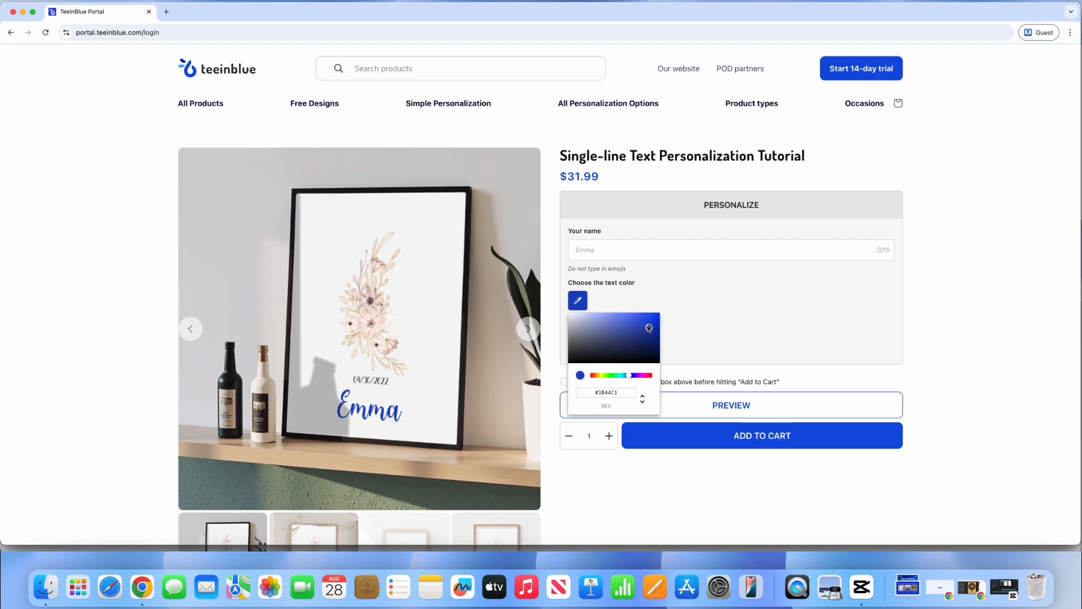
{"action": "left_click", "coordinate": [645, 376]}
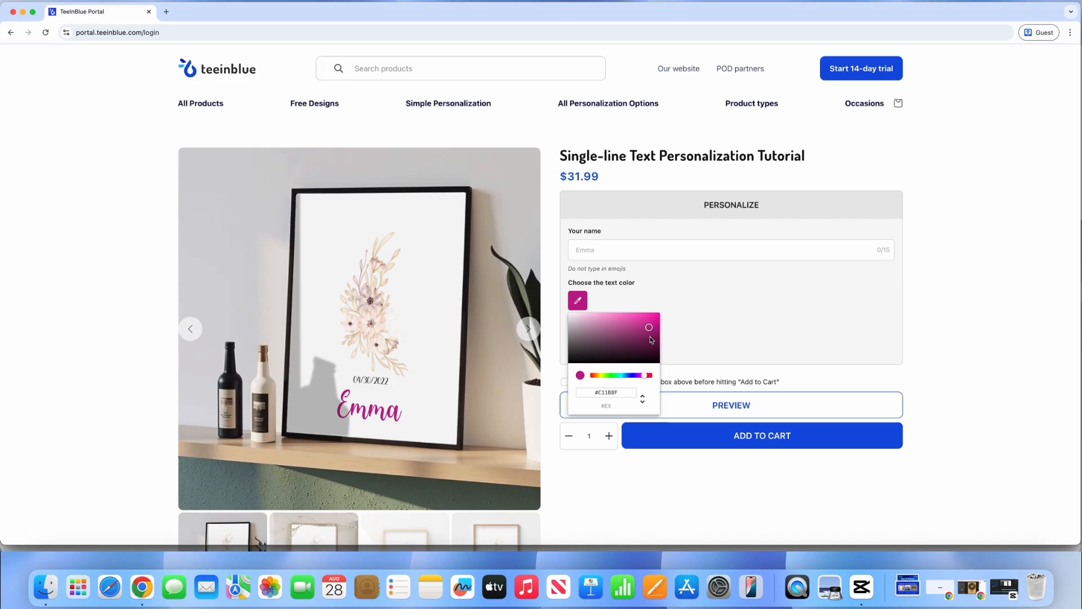
{"action": "left_click", "coordinate": [651, 376]}
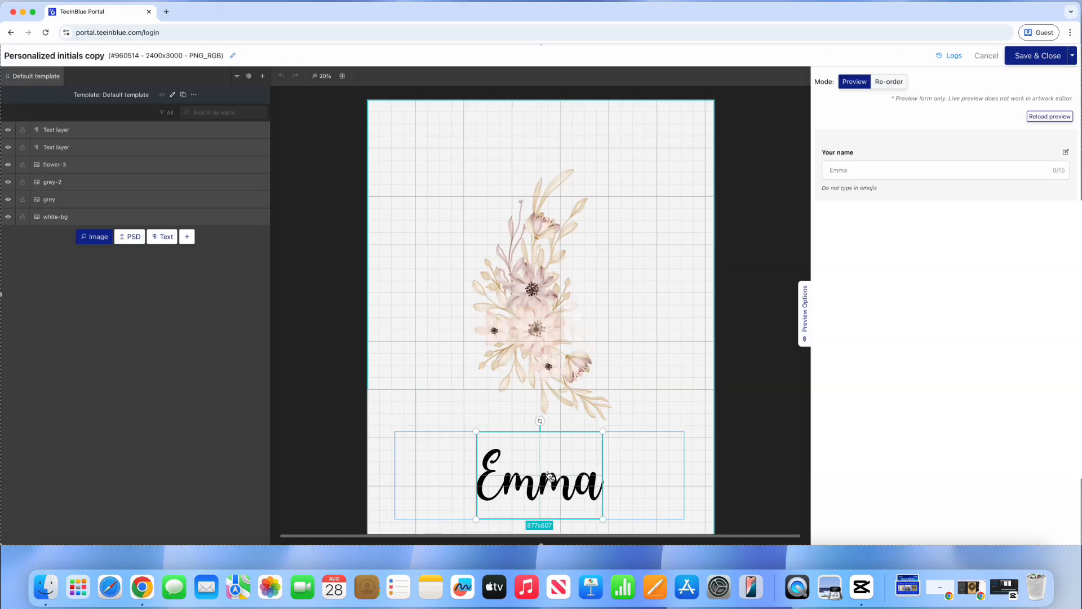
Step: Allow customers to change the name's text colour, offered from a colour category instead of a picker
{"action": "left_click", "coordinate": [550, 476]}
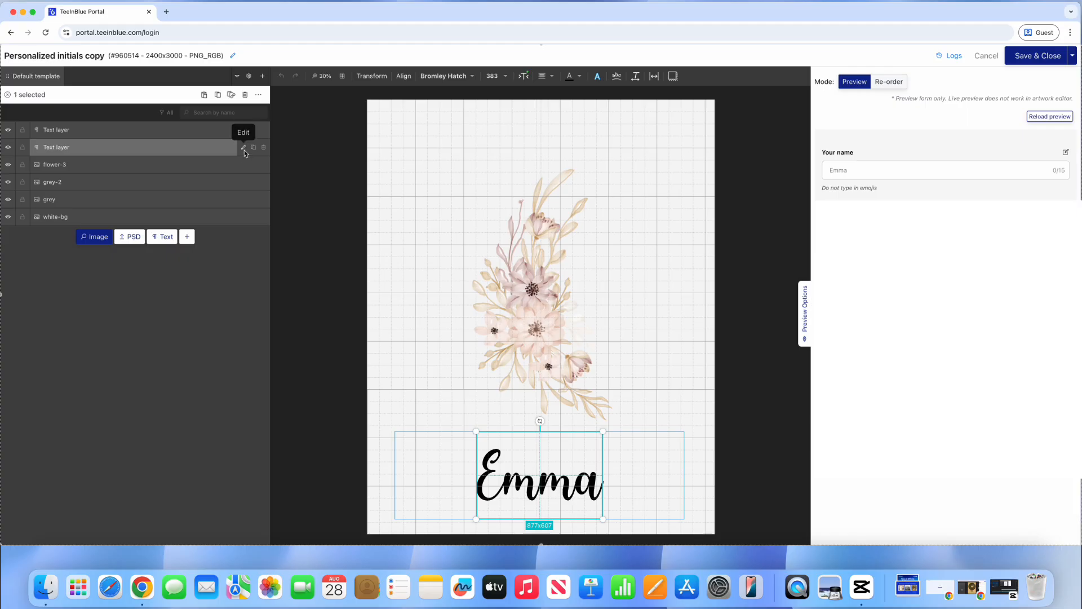
{"action": "left_click", "coordinate": [243, 148]}
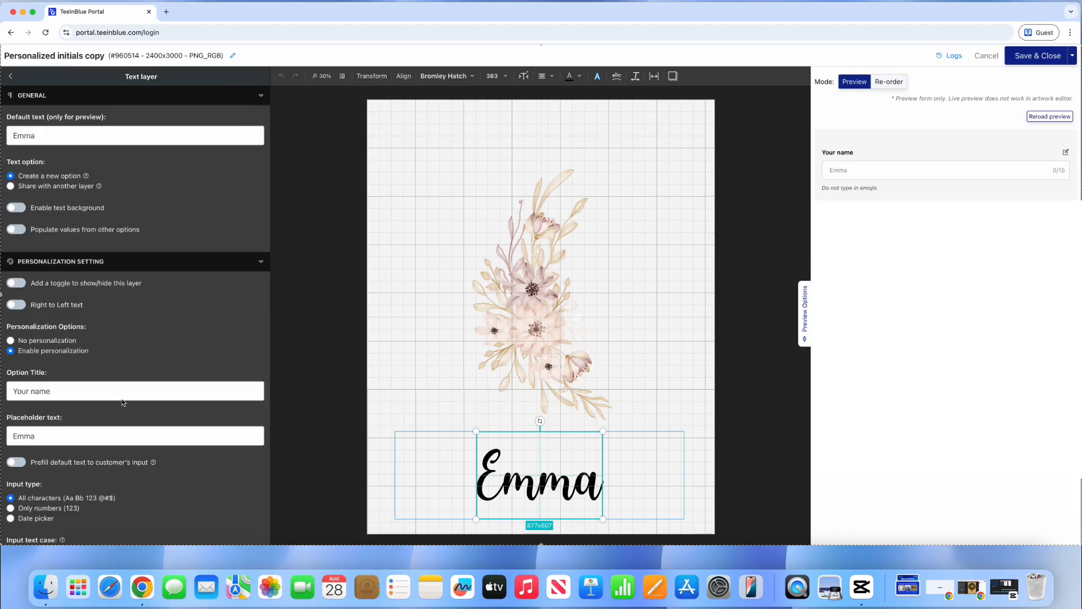
{"action": "scroll", "coordinate": [136, 365], "scroll_direction": "down", "scroll_amount": 10}
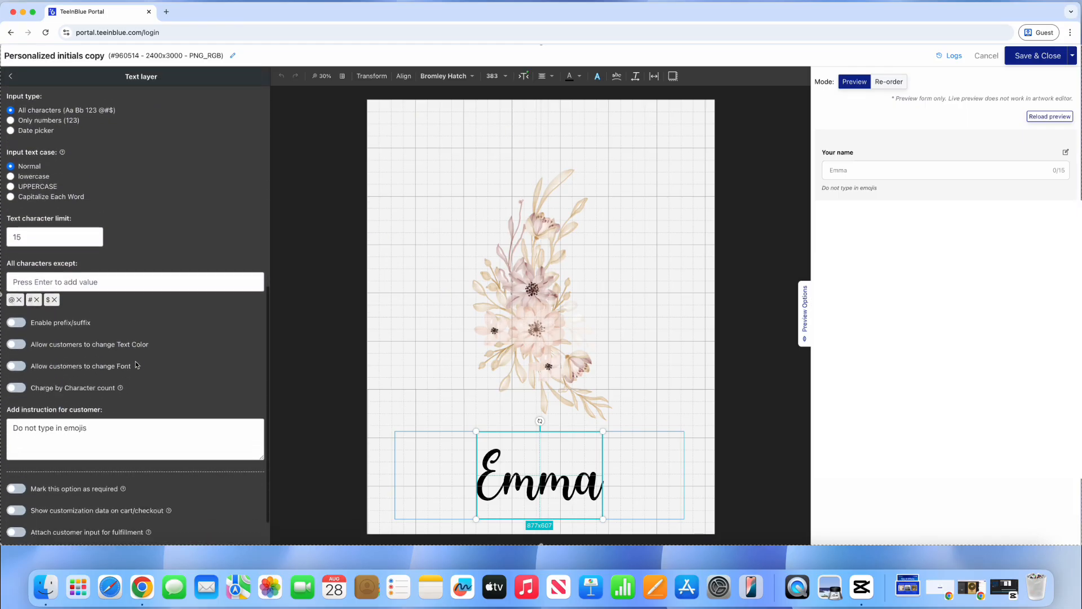
{"action": "scroll", "coordinate": [136, 365], "scroll_direction": "down", "scroll_amount": 1}
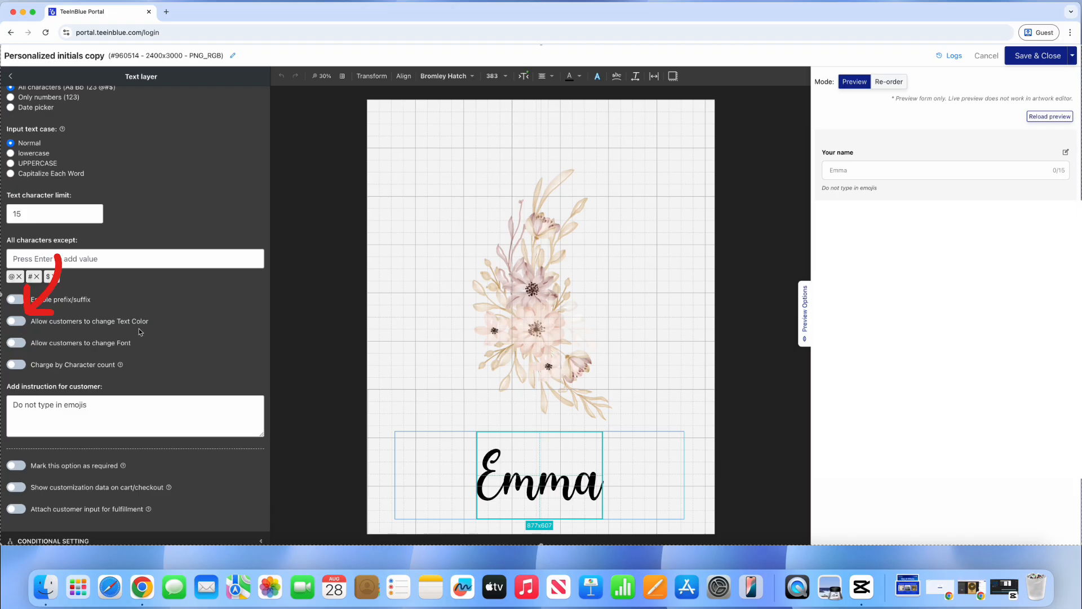
{"action": "left_click", "coordinate": [20, 322]}
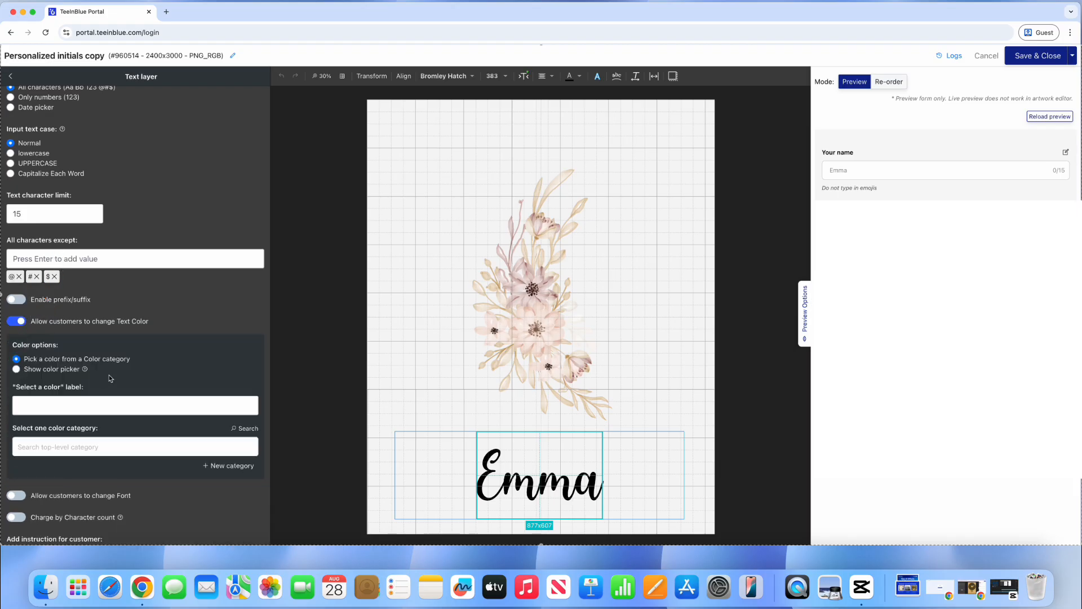
{"action": "left_click", "coordinate": [17, 370]}
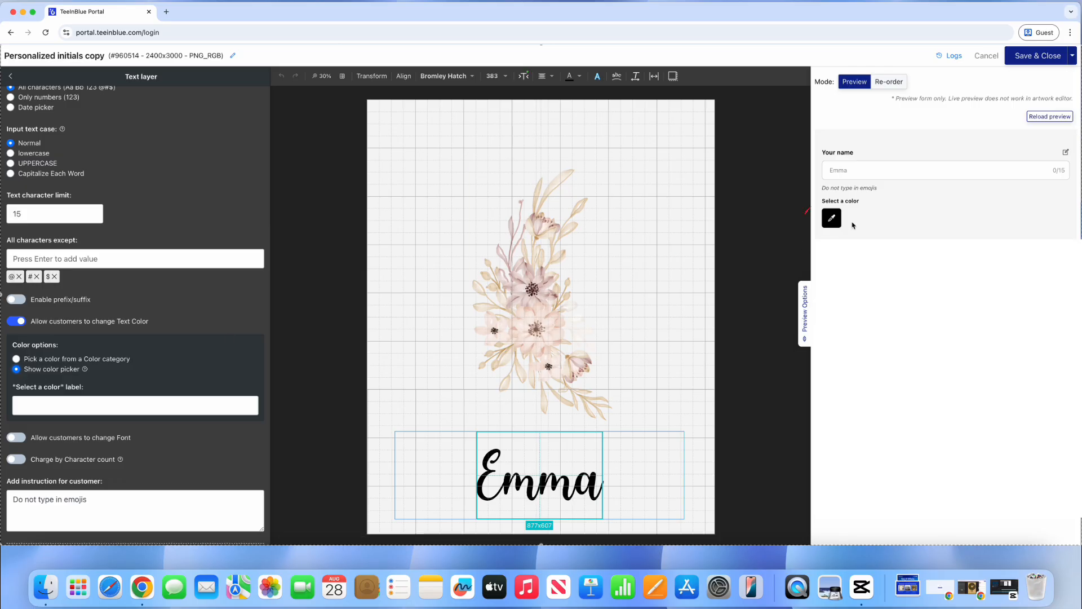
{"action": "left_click", "coordinate": [832, 218]}
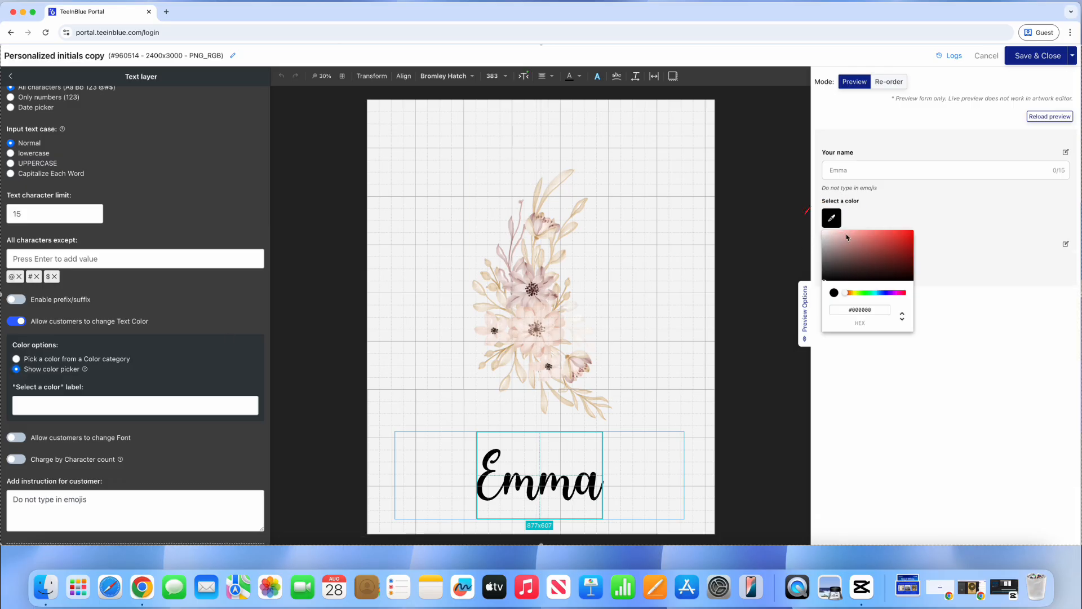
{"action": "left_click", "coordinate": [896, 248]}
{"action": "left_click", "coordinate": [928, 248]}
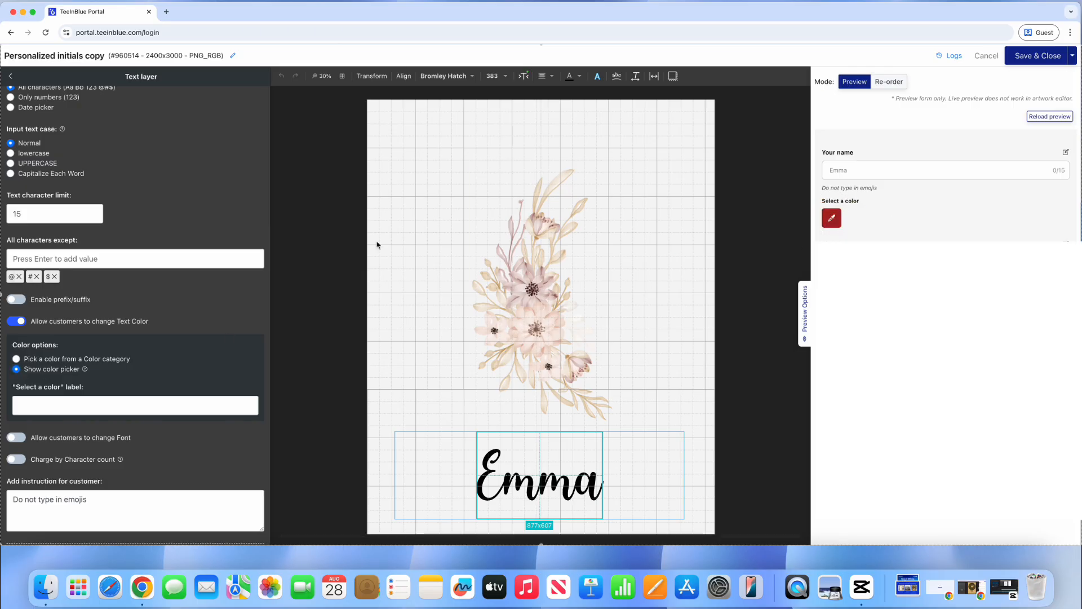
{"action": "left_click", "coordinate": [39, 360]}
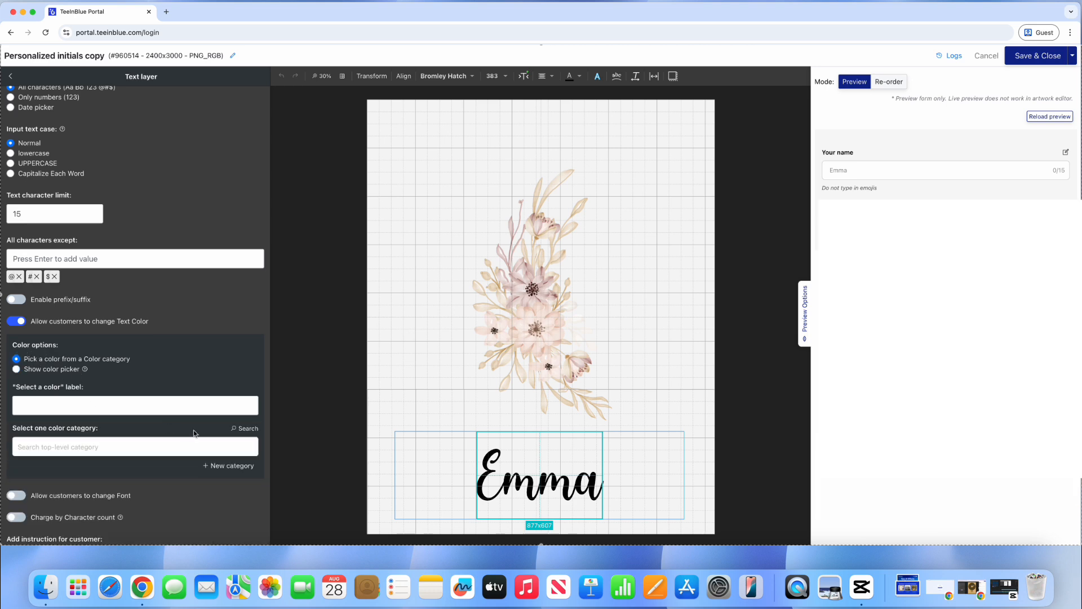
Step: Create a colour category named 'Custom Text Colors' shown as thumbnail swatches
{"action": "left_click", "coordinate": [219, 468]}
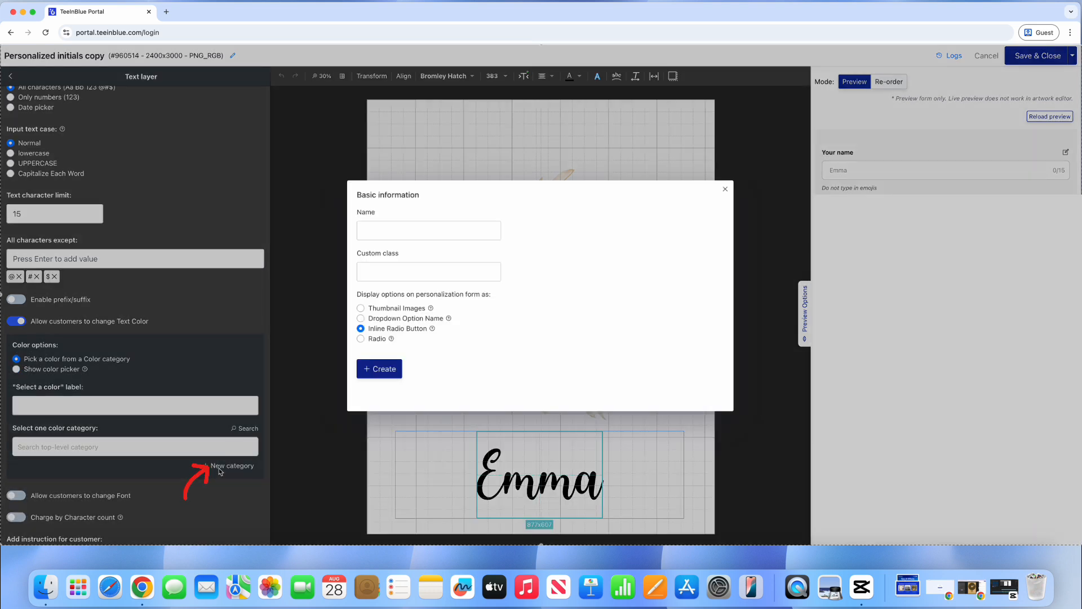
{"action": "left_click", "coordinate": [454, 239]}
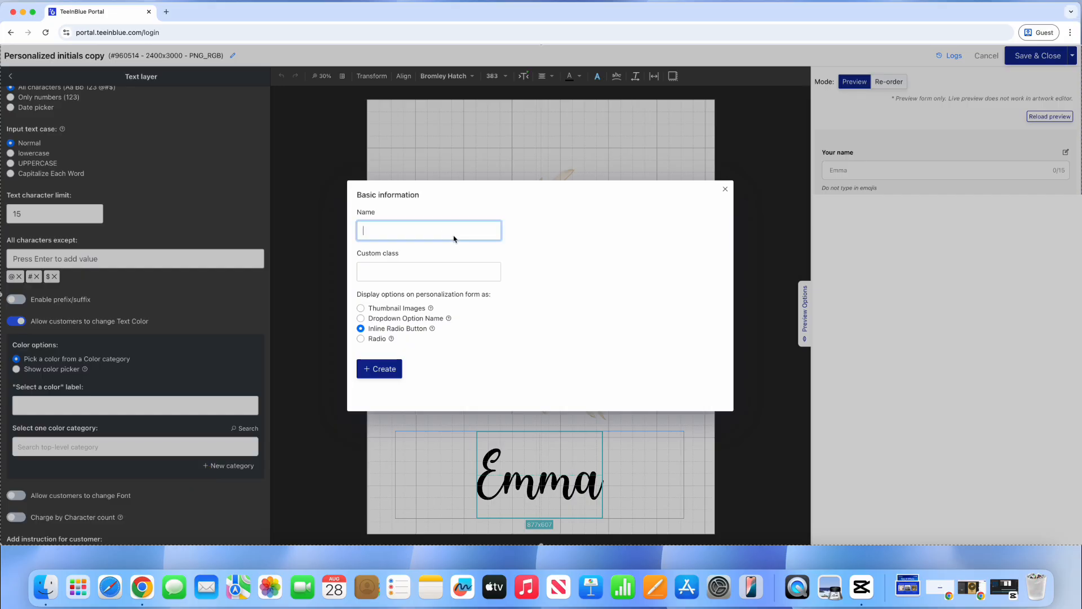
{"action": "type", "text": "Custom Text Colors"}
{"action": "left_click", "coordinate": [405, 309]}
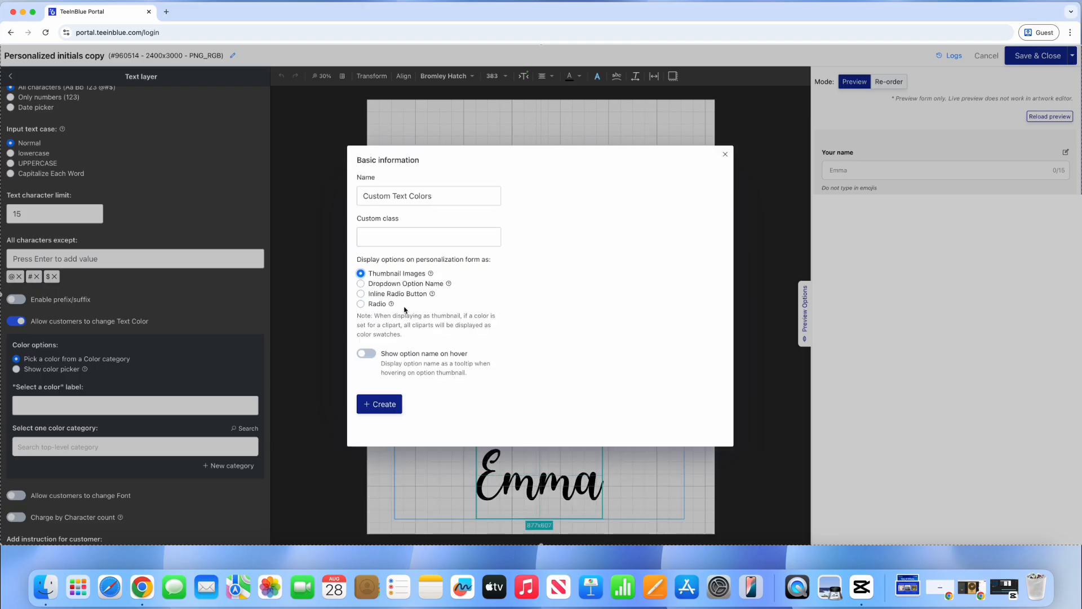
{"action": "left_click", "coordinate": [388, 407]}
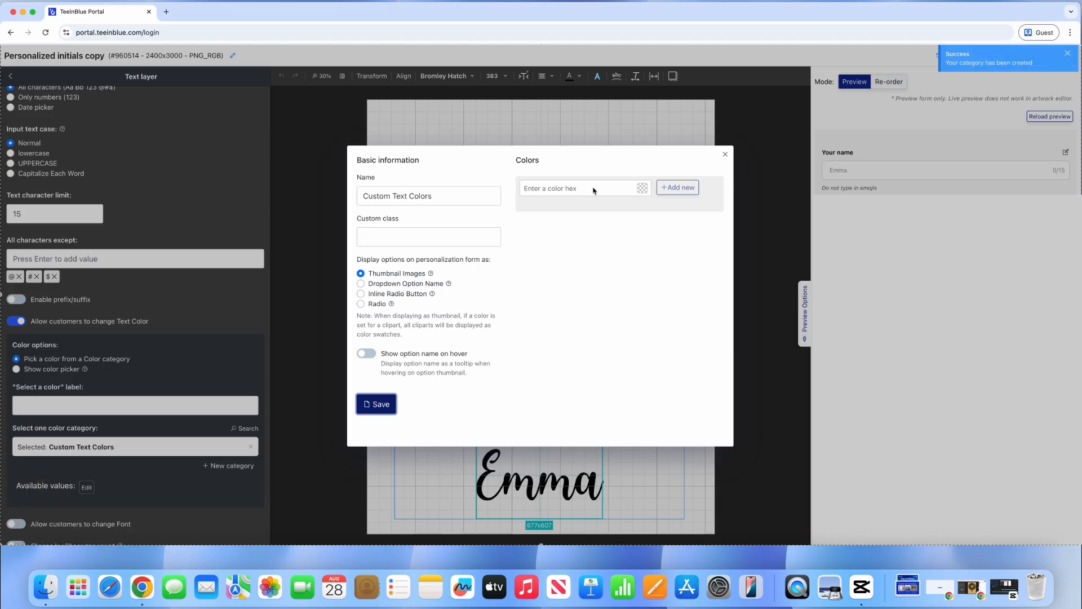
Step: Add green #008000 to the Custom Text Colors category
{"action": "left_click", "coordinate": [593, 190]}
{"action": "type", "text": "008000"}
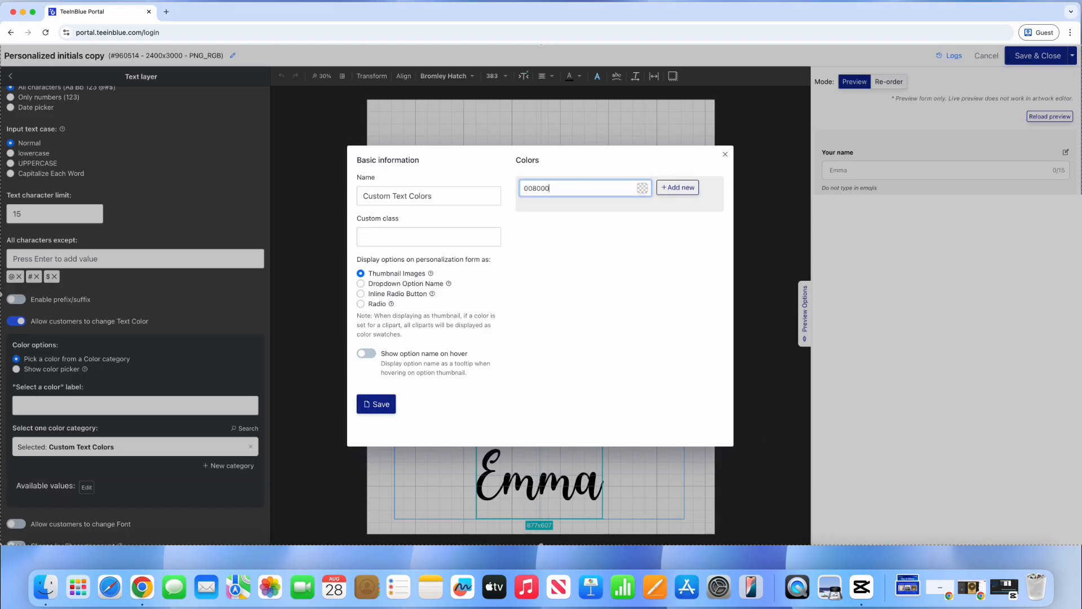
{"action": "left_click", "coordinate": [643, 188]}
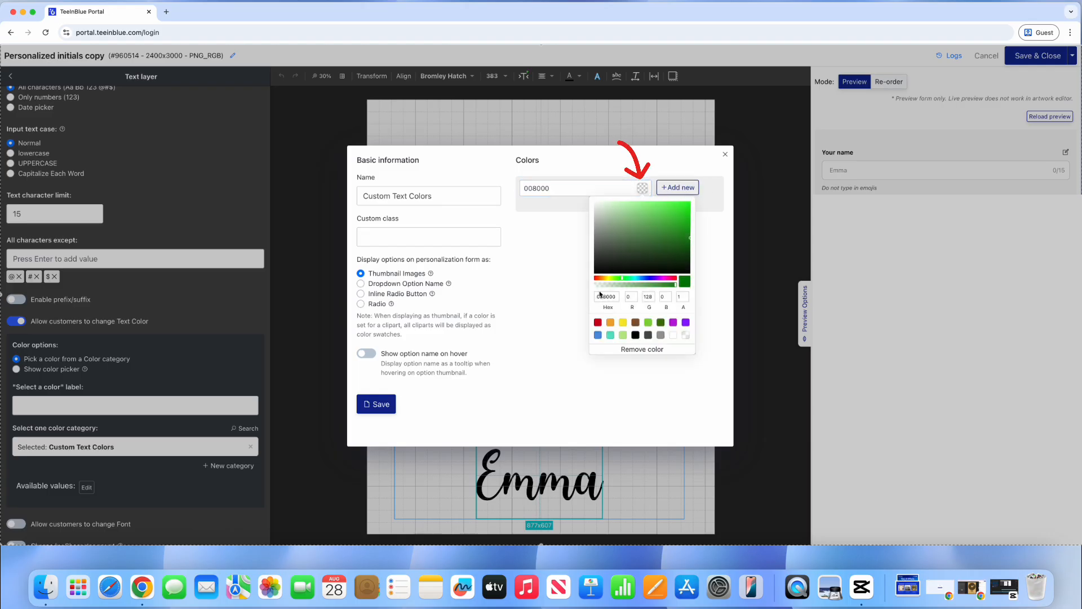
{"action": "left_click", "coordinate": [616, 299]}
{"action": "key", "text": "BackSpace"}
{"action": "type", "text": "0"}
{"action": "left_click", "coordinate": [677, 187]}
{"action": "left_click", "coordinate": [588, 190]}
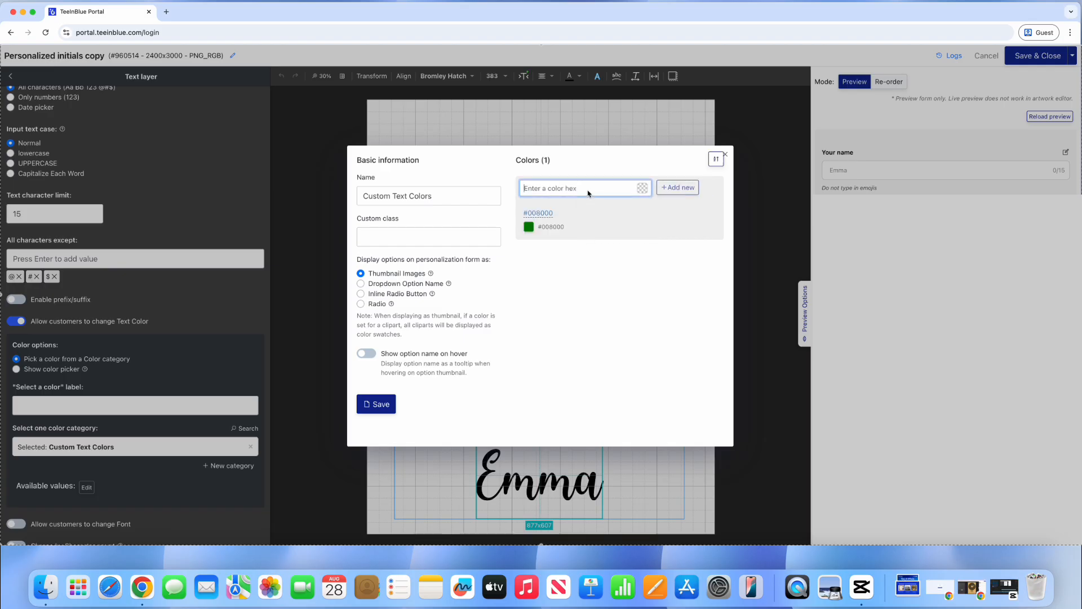
Step: Add red #950606, save the category, and label the colour choice 'Choose the text color'
{"action": "type", "text": "950606"}
{"action": "left_click", "coordinate": [642, 188]}
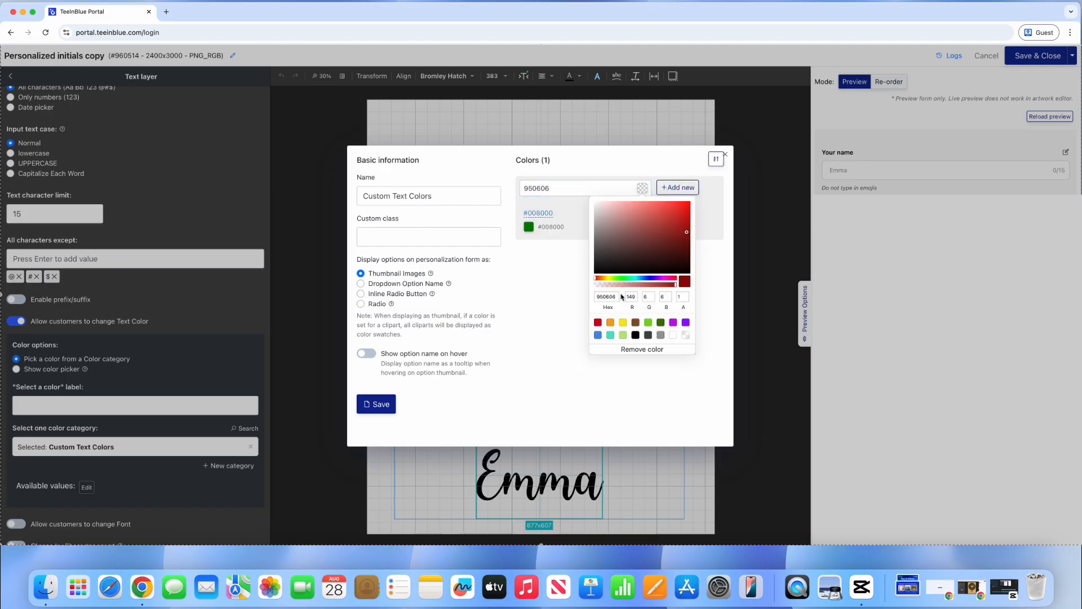
{"action": "left_click", "coordinate": [683, 190]}
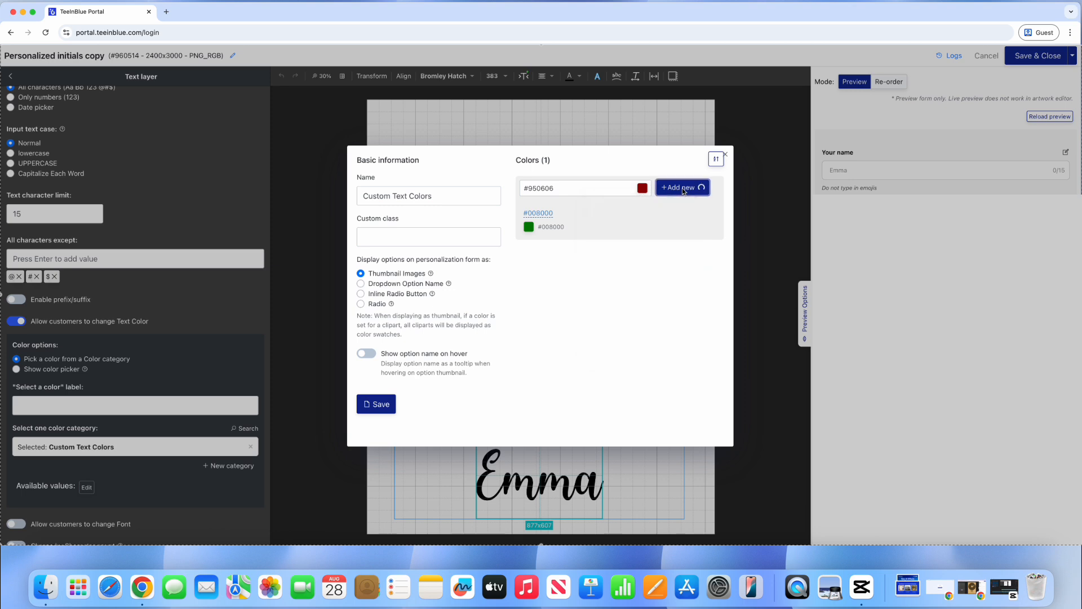
{"action": "left_click", "coordinate": [378, 405]}
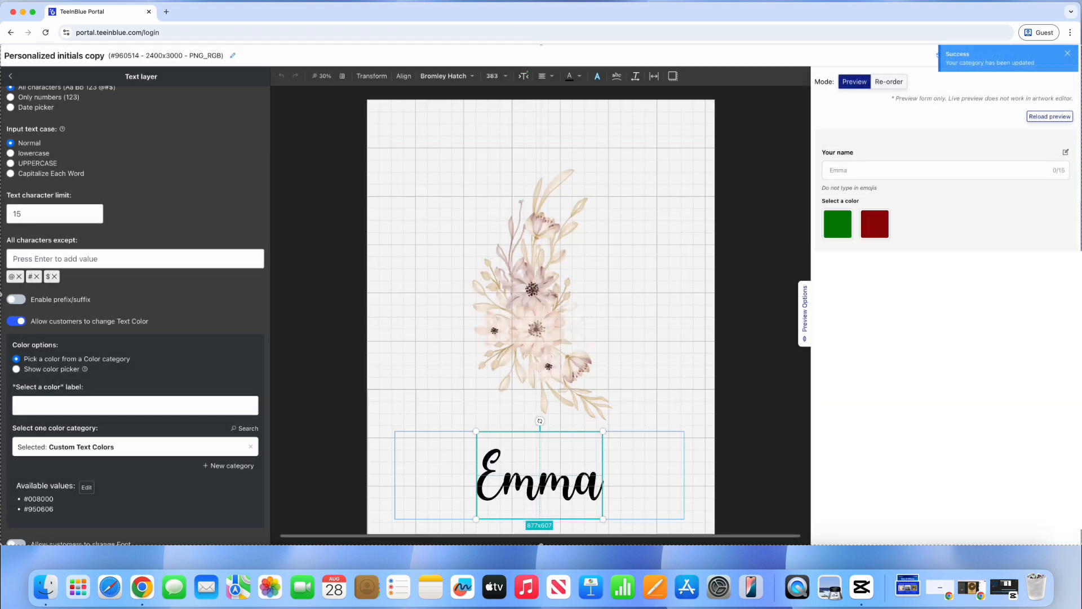
{"action": "left_click", "coordinate": [85, 405]}
{"action": "type", "text": "Choose"}
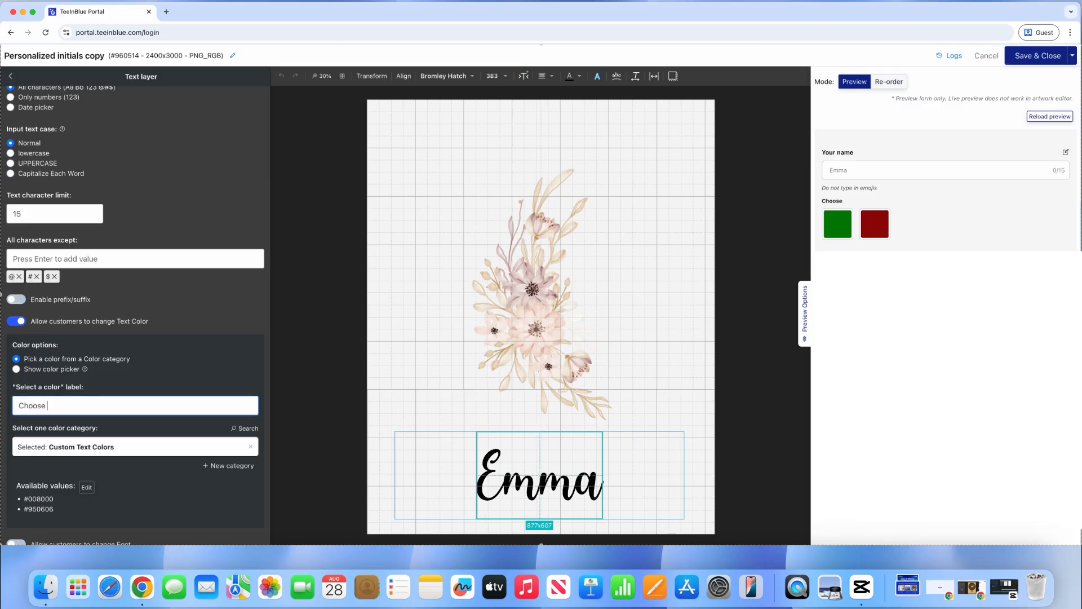
{"action": "type", "text": " the text color"}
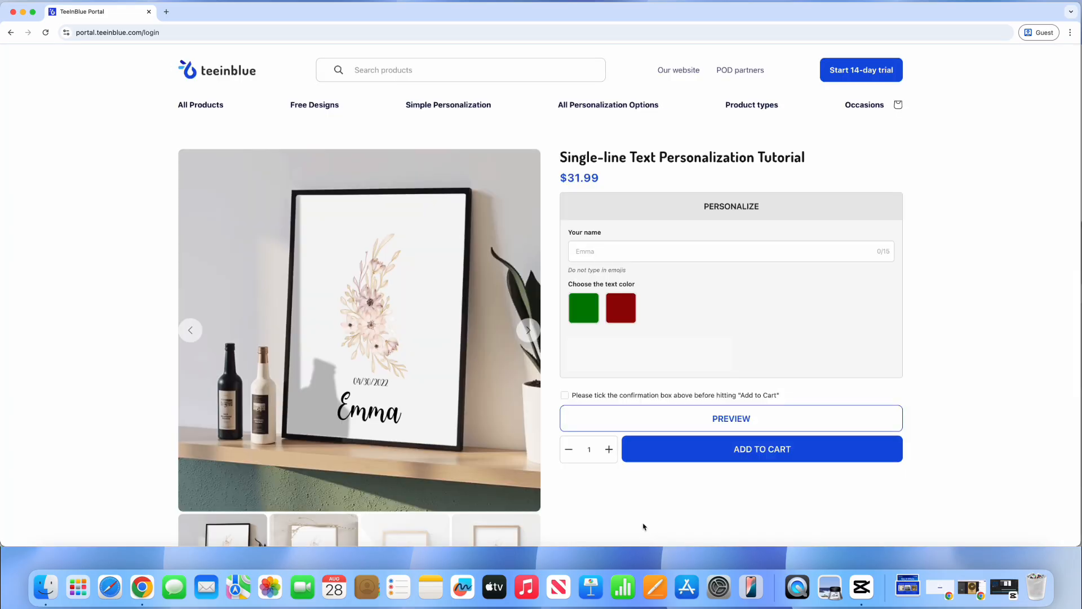
Step: Preview the name Emma in green and then in red
{"action": "left_click", "coordinate": [581, 308]}
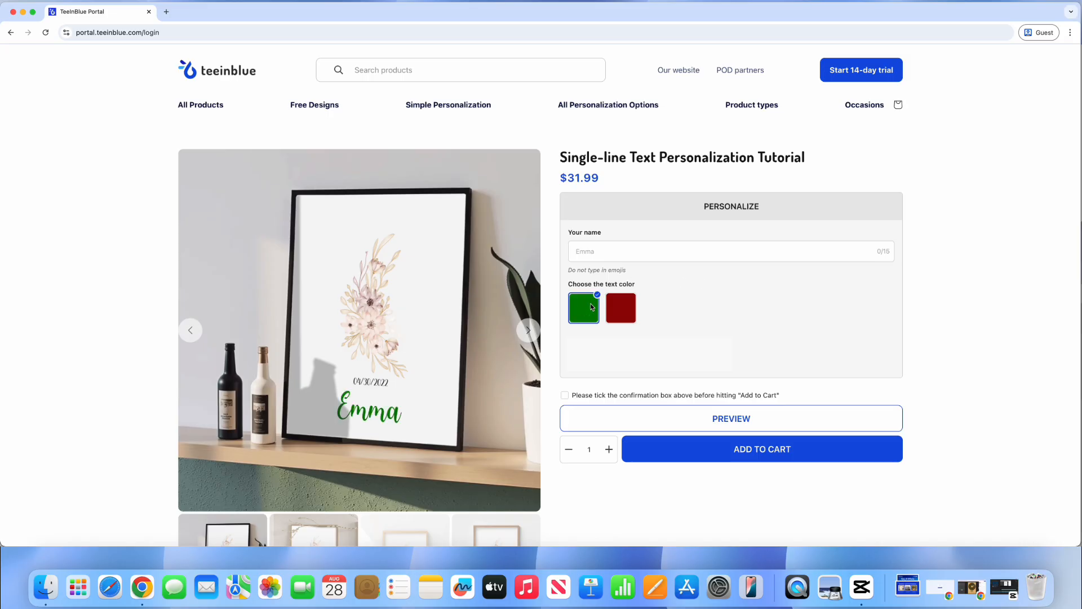
{"action": "left_click", "coordinate": [624, 312]}
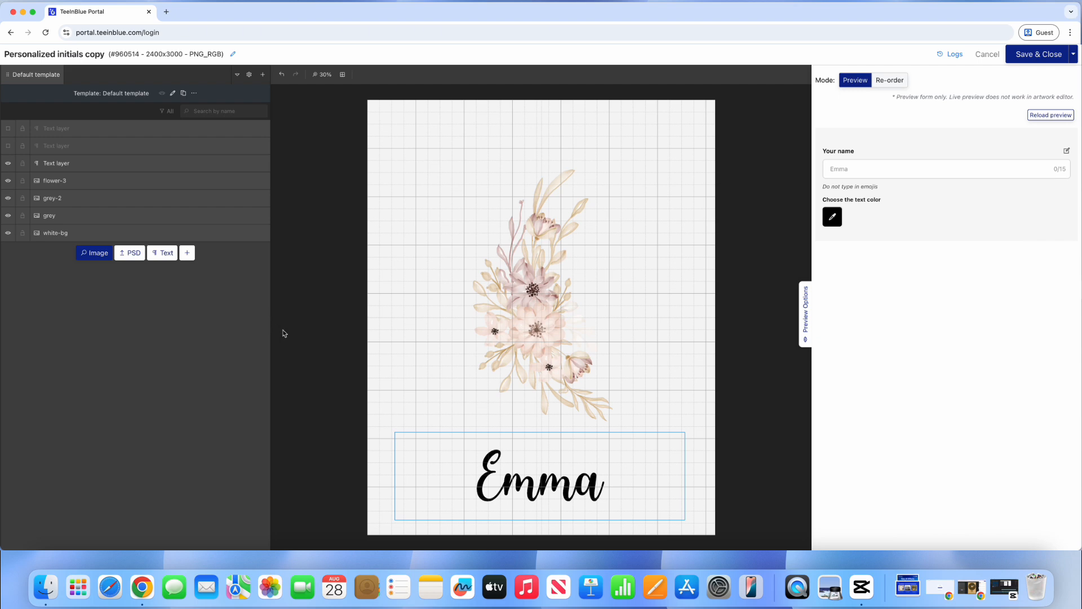
Step: Enable 'Allow customers to change Font' on the Emma text layer and check its Bromley Hatch font setting
{"action": "left_click", "coordinate": [512, 474]}
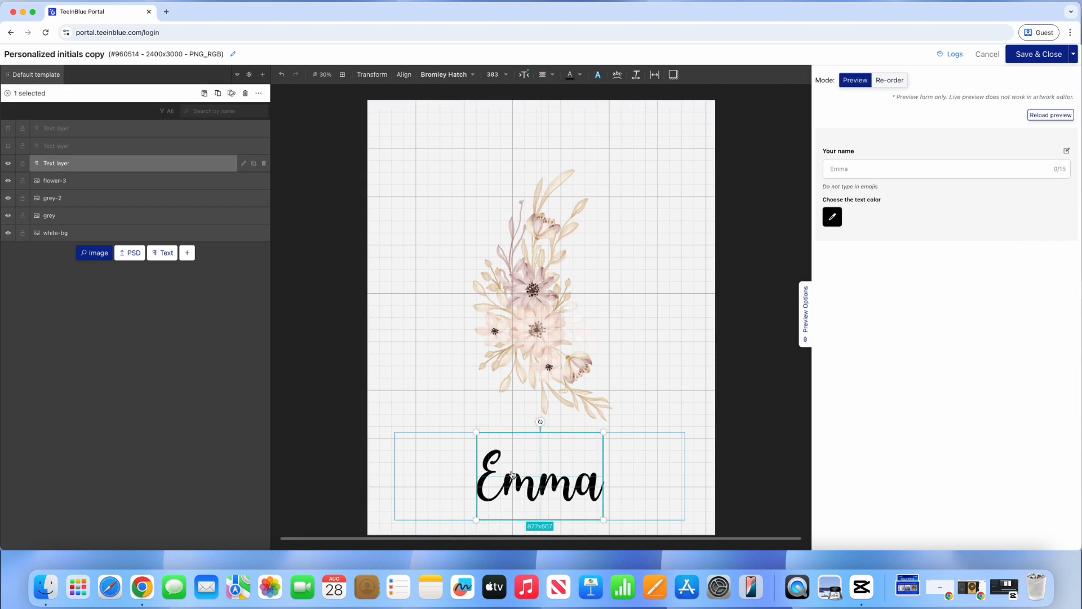
{"action": "left_click", "coordinate": [246, 165]}
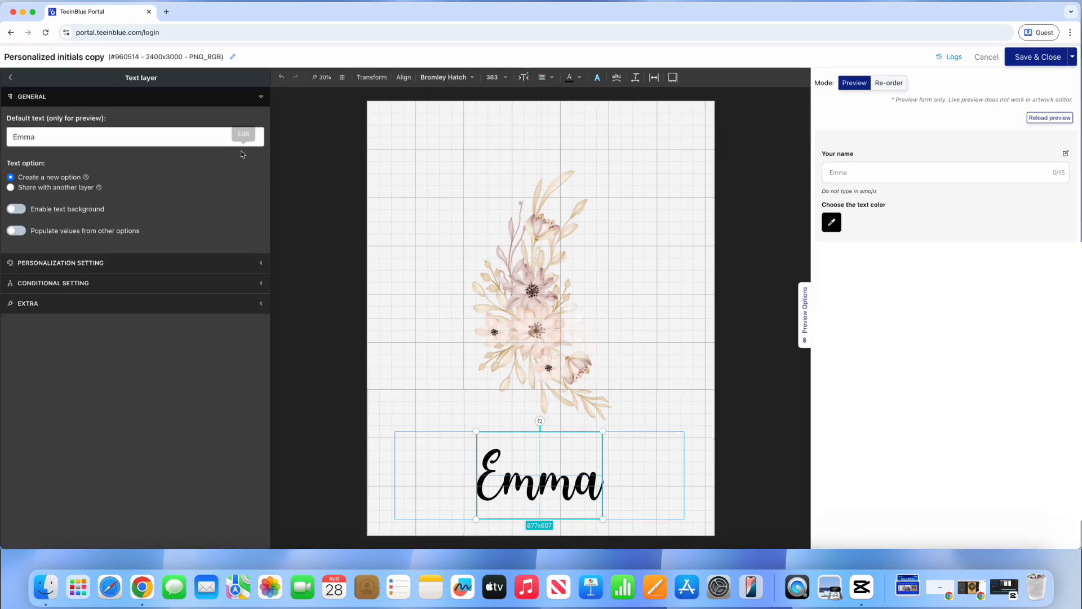
{"action": "left_click", "coordinate": [125, 265]}
{"action": "scroll", "coordinate": [123, 341], "scroll_direction": "down", "scroll_amount": 15}
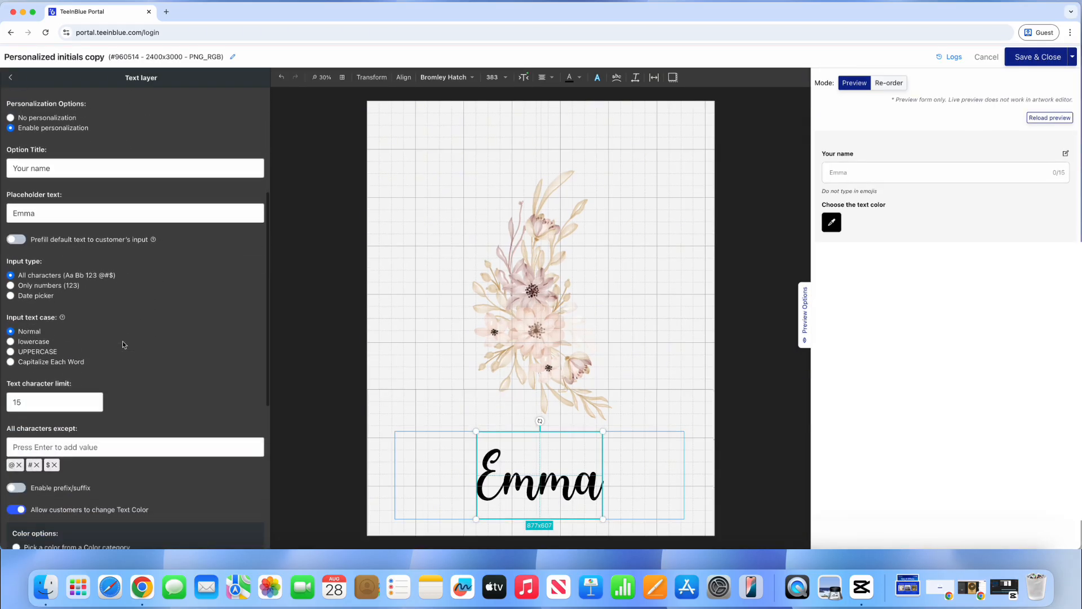
{"action": "left_click_drag", "start_coordinate": [33, 332], "coordinate": [66, 328]}
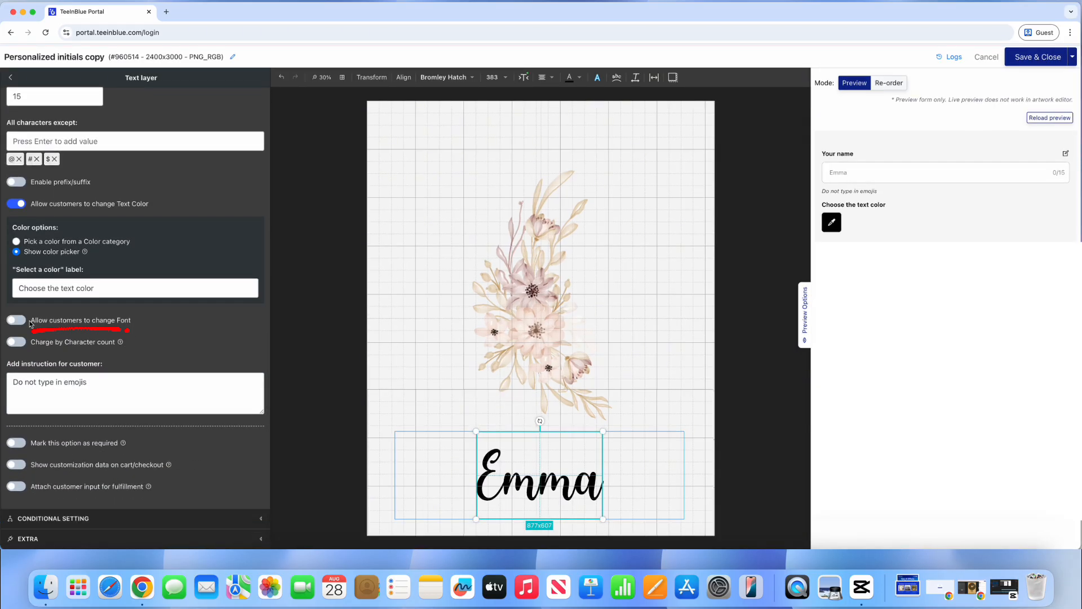
{"action": "left_click", "coordinate": [17, 320]}
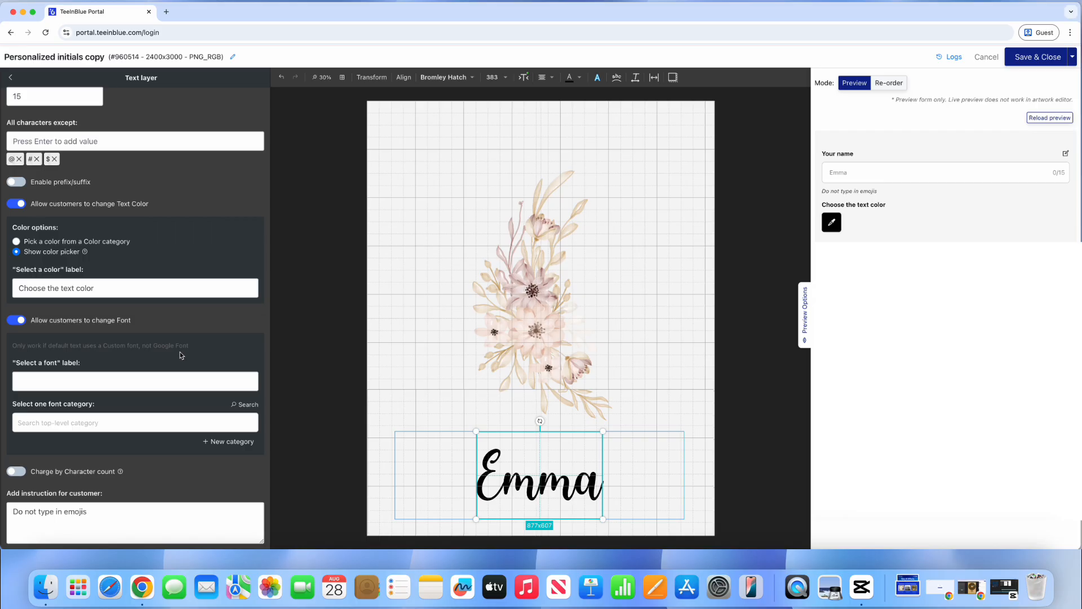
{"action": "left_click", "coordinate": [451, 77]}
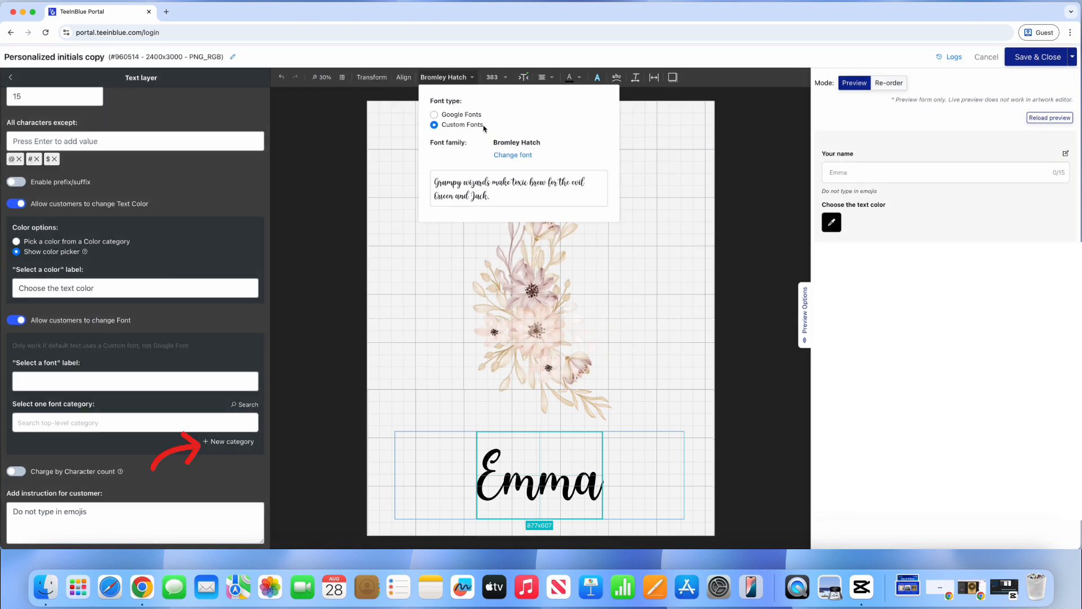
Step: Create a new font category named 'Custom Fonts' that displays its fonts as thumbnail images
{"action": "left_click", "coordinate": [227, 444]}
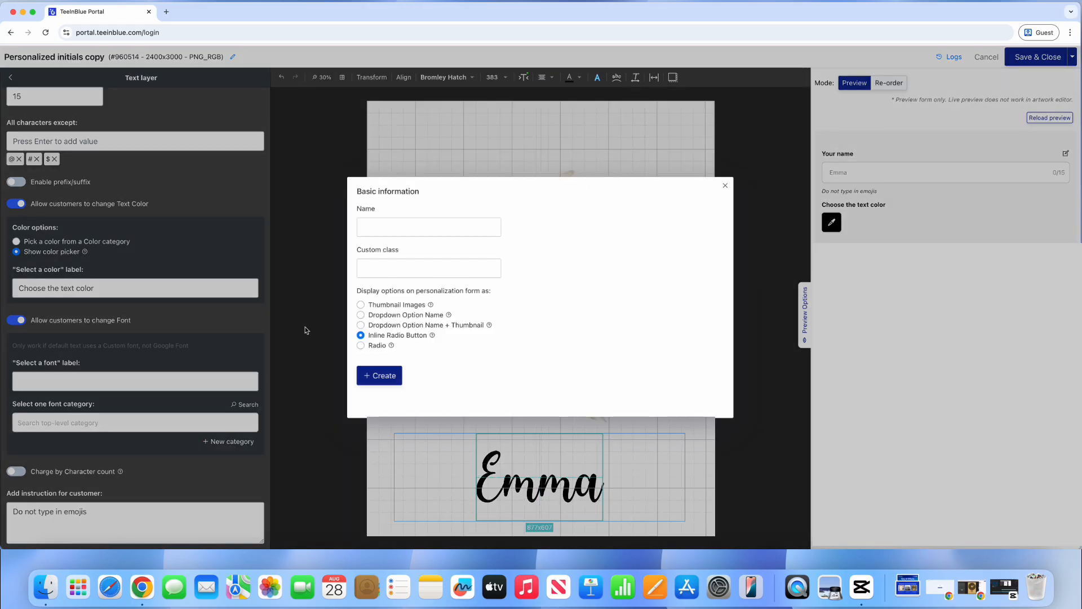
{"action": "left_click", "coordinate": [417, 227]}
{"action": "type", "text": "C"}
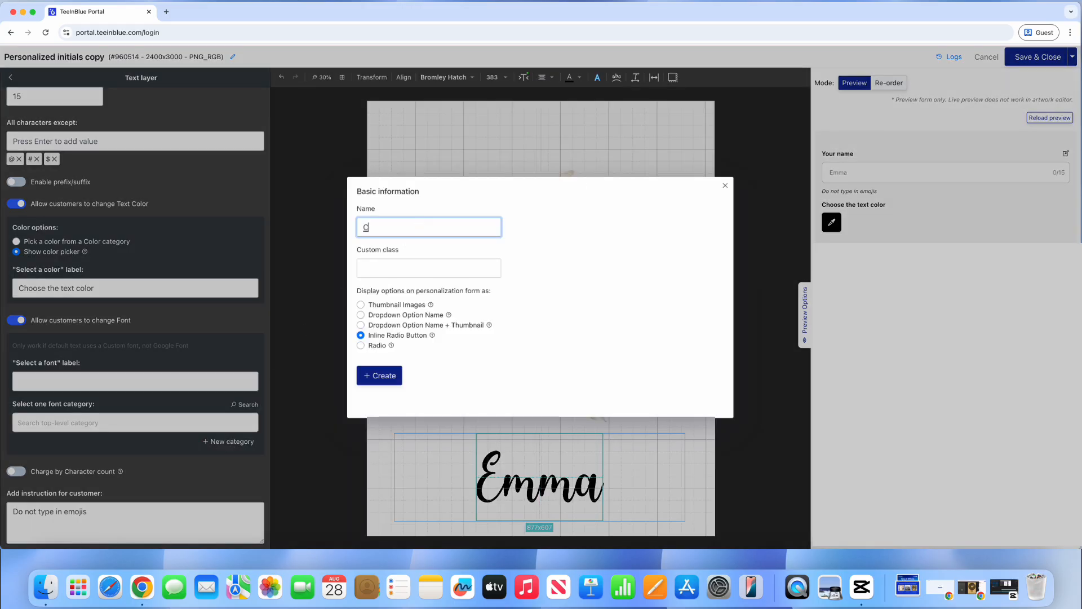
{"action": "type", "text": "ustom Fonts"}
{"action": "left_click", "coordinate": [394, 305]}
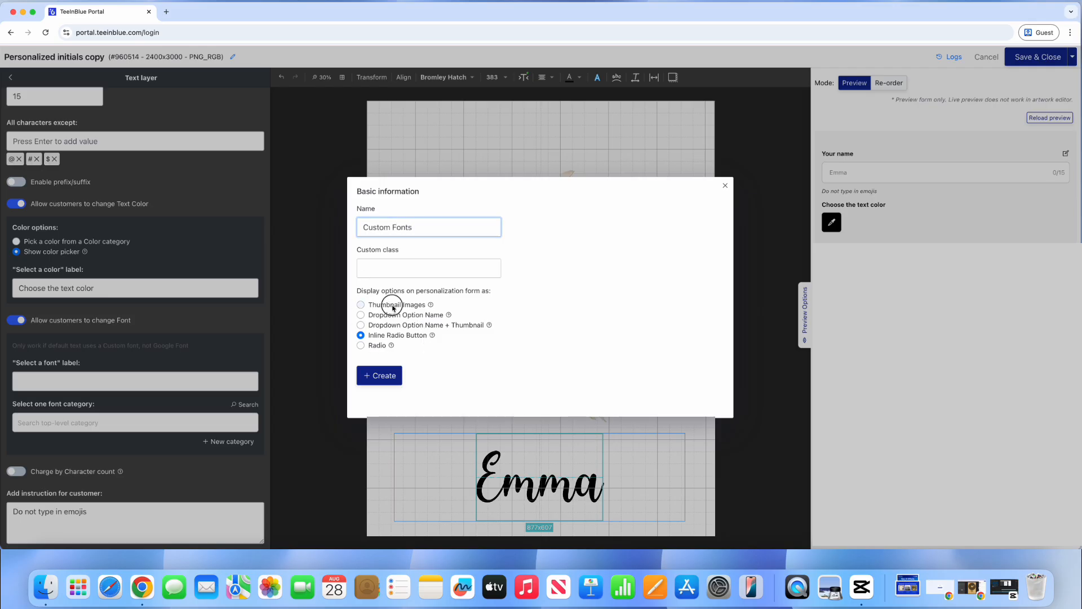
{"action": "mouse_move", "coordinate": [431, 272]}
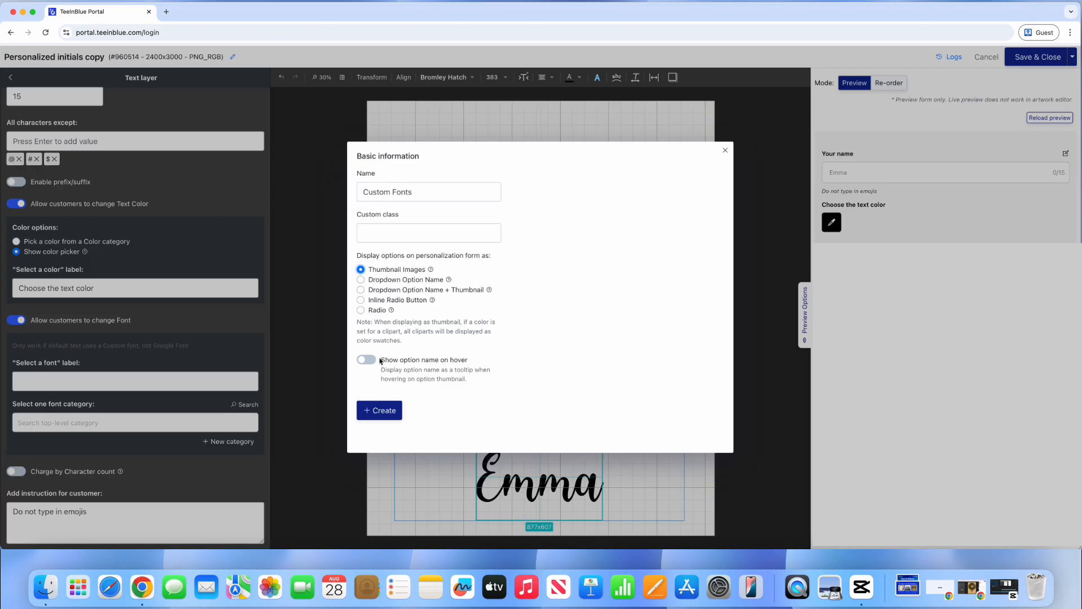
{"action": "left_click", "coordinate": [383, 414]}
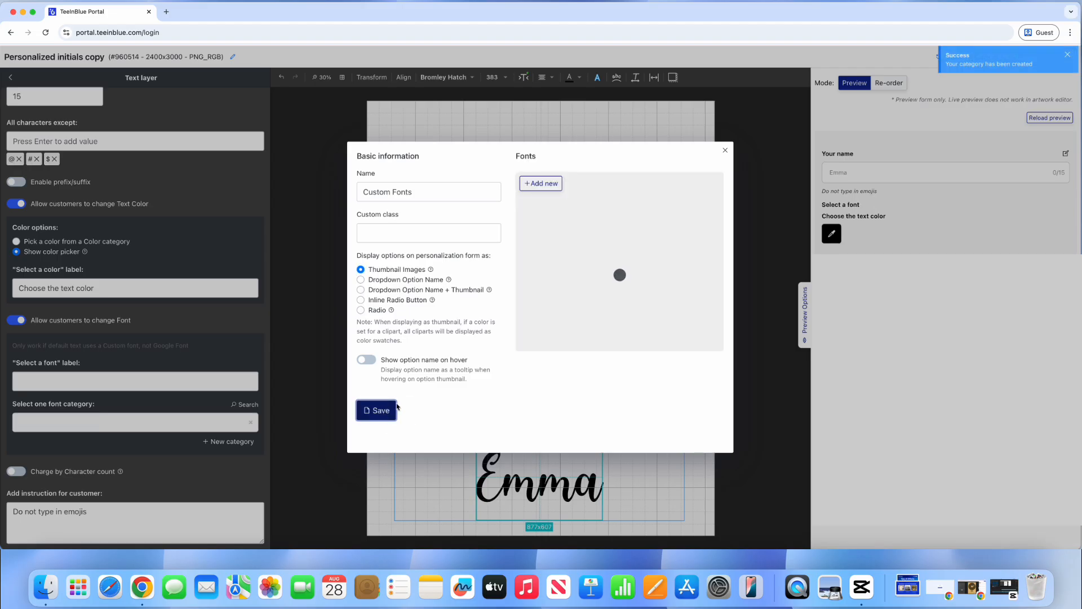
Step: Add AtlantaCollegeRegular and PlaywriteUSTrad-VariableFont to the category, trimming their entry names
{"action": "left_click", "coordinate": [552, 188]}
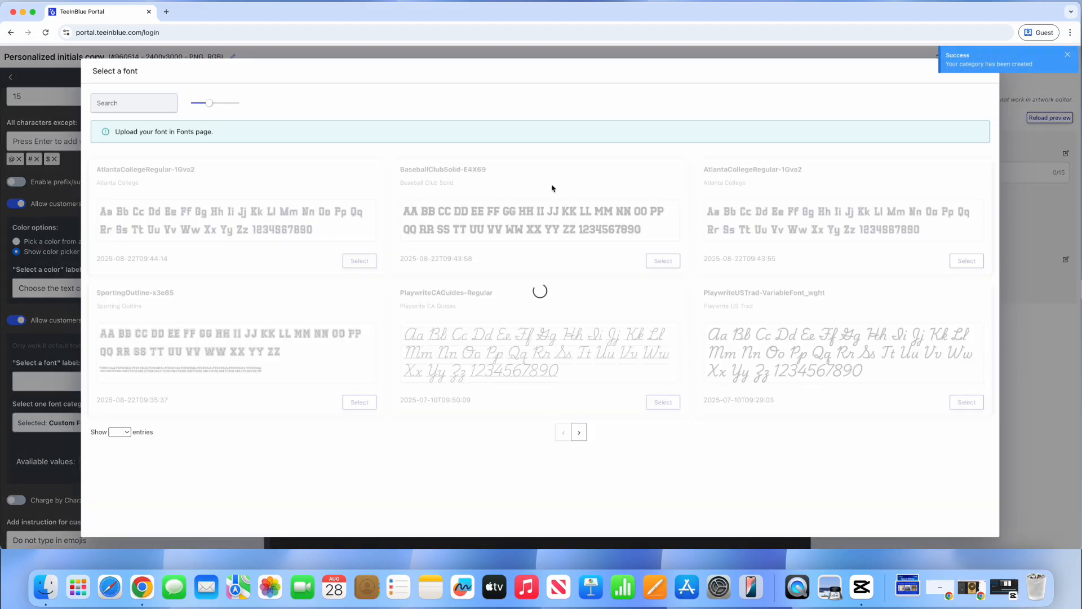
{"action": "left_click", "coordinate": [363, 260]}
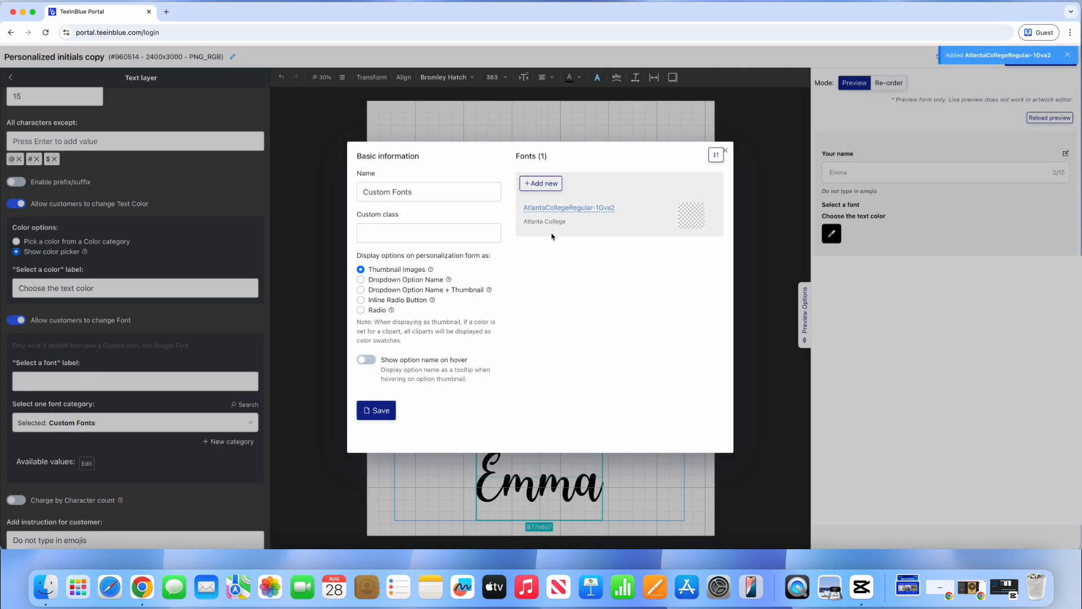
{"action": "left_click", "coordinate": [608, 213]}
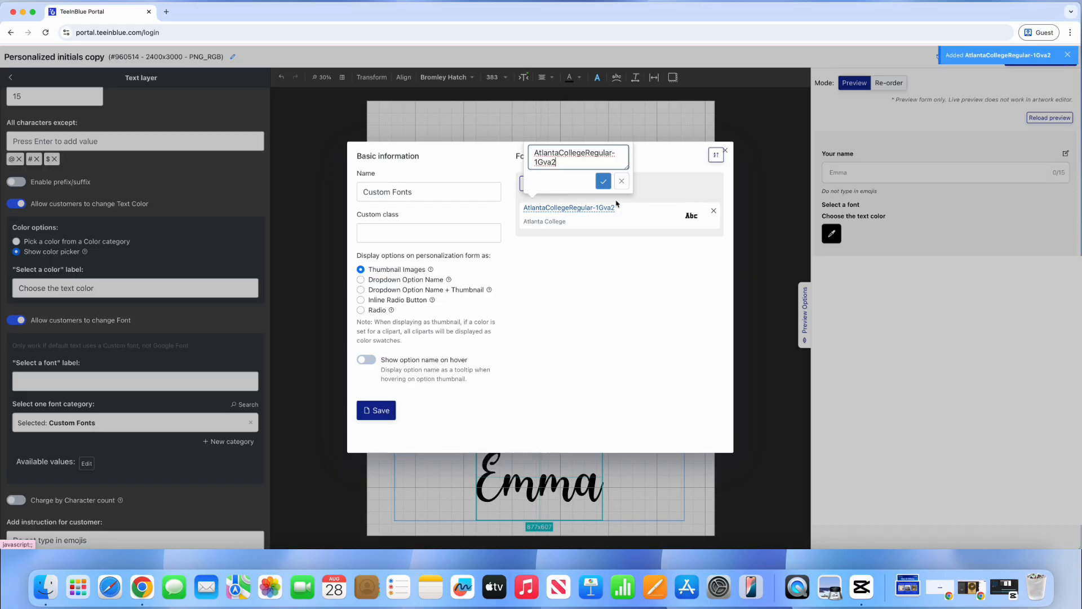
{"action": "key", "text": "BackSpace"}
{"action": "key", "text": "BackSpace"}
{"action": "key", "text": "BackSpace"}
{"action": "key", "text": "BackSpace"}
{"action": "key", "text": "BackSpace"}
{"action": "key", "text": "BackSpace"}
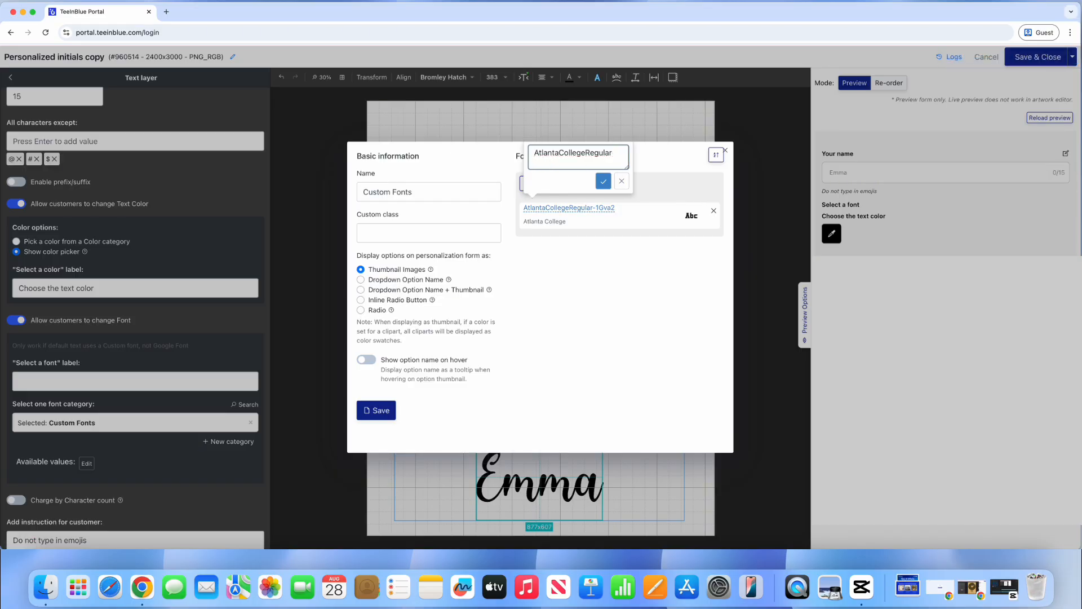
{"action": "left_click", "coordinate": [603, 181]}
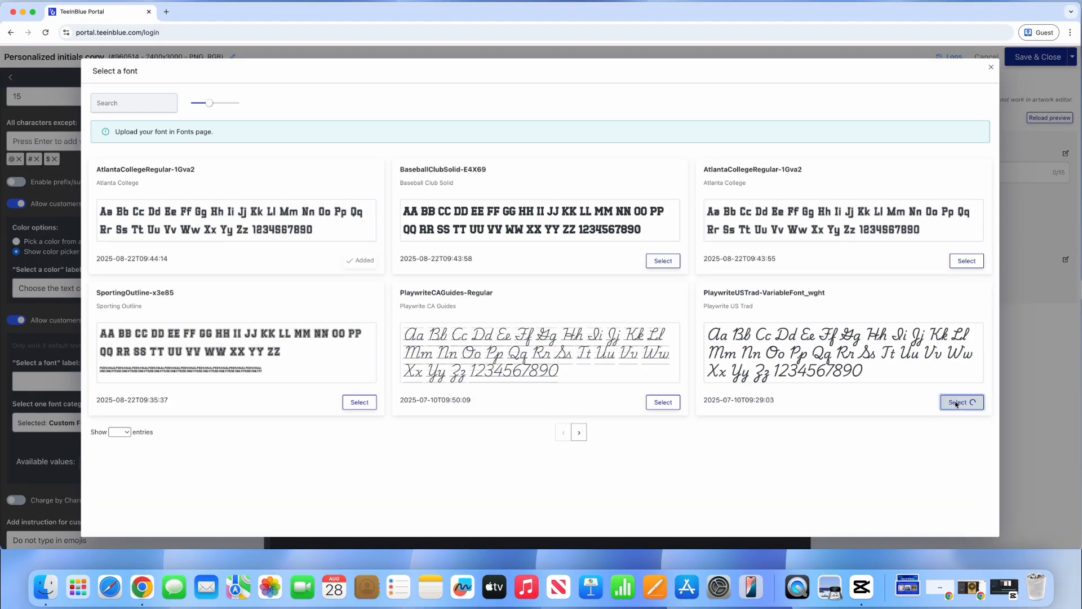
{"action": "left_click", "coordinate": [966, 402]}
{"action": "left_click", "coordinate": [638, 241]}
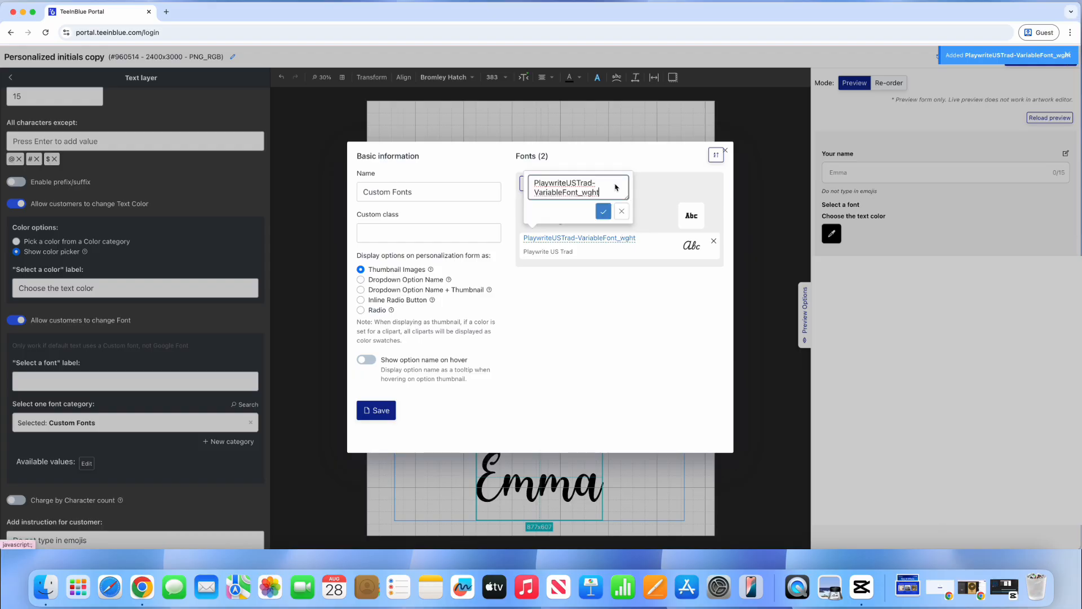
{"action": "key", "text": "BackSpace"}
{"action": "key", "text": "BackSpace"}
{"action": "key", "text": "BackSpace"}
{"action": "key", "text": "BackSpace"}
{"action": "key", "text": "BackSpace"}
{"action": "left_click", "coordinate": [606, 212]}
Step: Add PlaywriteCAGuides to the category and save Custom Fonts
{"action": "left_click", "coordinate": [541, 183]}
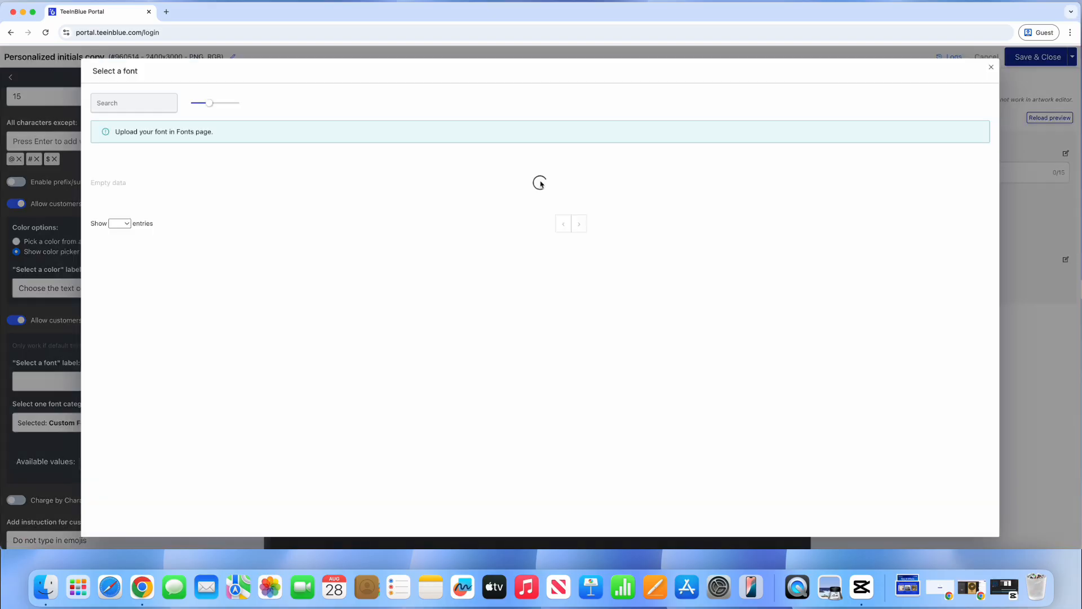
{"action": "left_click", "coordinate": [658, 402]}
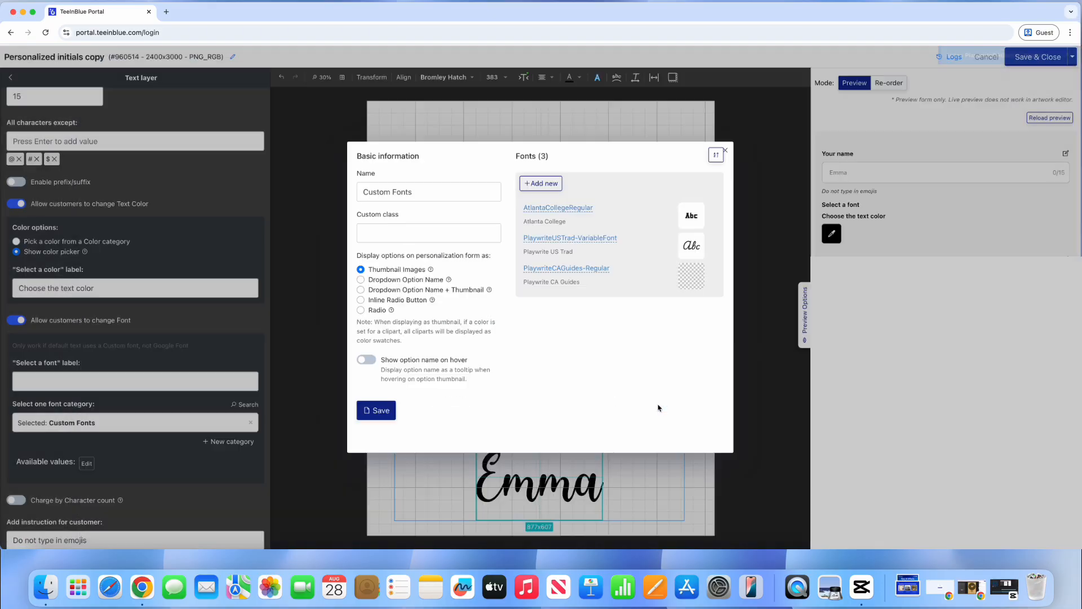
{"action": "left_click", "coordinate": [610, 267]}
{"action": "key", "text": "BackSpace"}
{"action": "key", "text": "BackSpace"}
{"action": "key", "text": "BackSpace"}
{"action": "key", "text": "BackSpace"}
{"action": "key", "text": "BackSpace"}
{"action": "key", "text": "BackSpace"}
{"action": "key", "text": "BackSpace"}
{"action": "key", "text": "BackSpace"}
{"action": "left_click", "coordinate": [604, 241]}
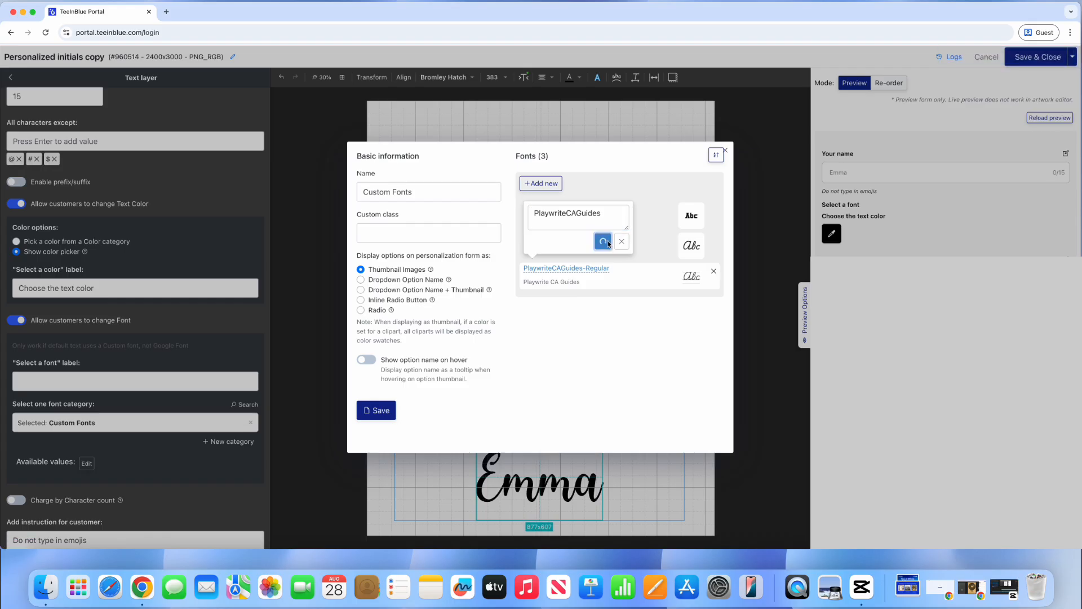
{"action": "left_click", "coordinate": [372, 411]}
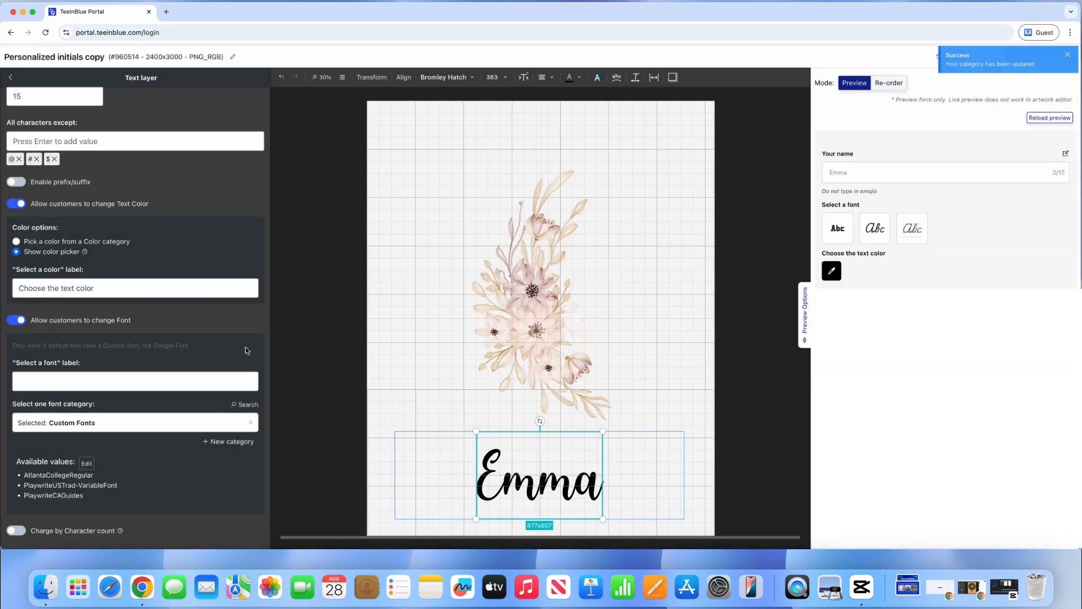
Step: Label the font choice 'Choose your font' and reopen the Custom Fonts category
{"action": "left_click", "coordinate": [40, 381]}
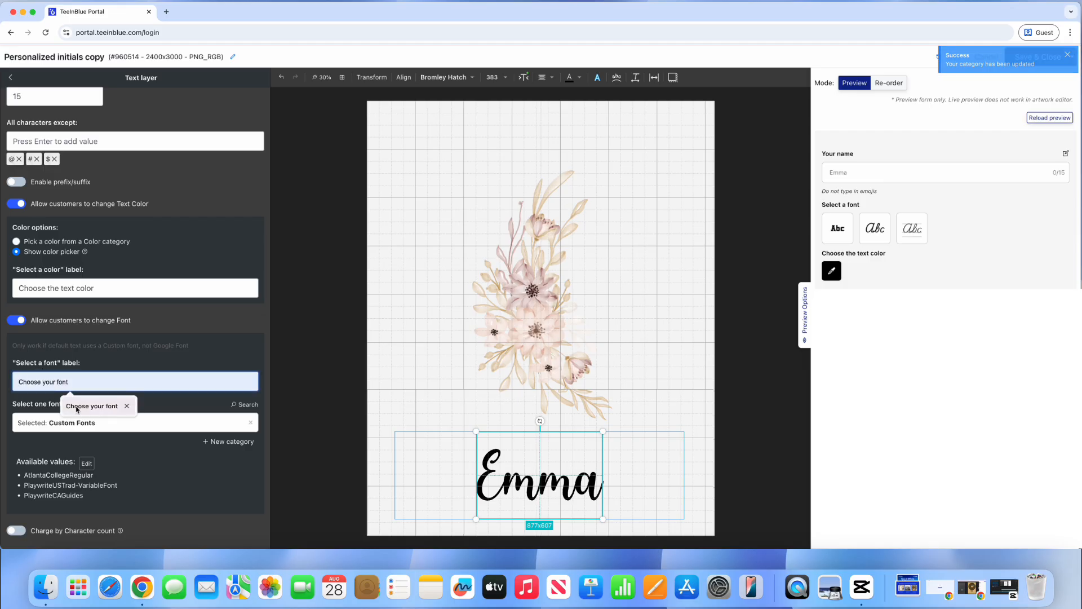
{"action": "left_click", "coordinate": [79, 408]}
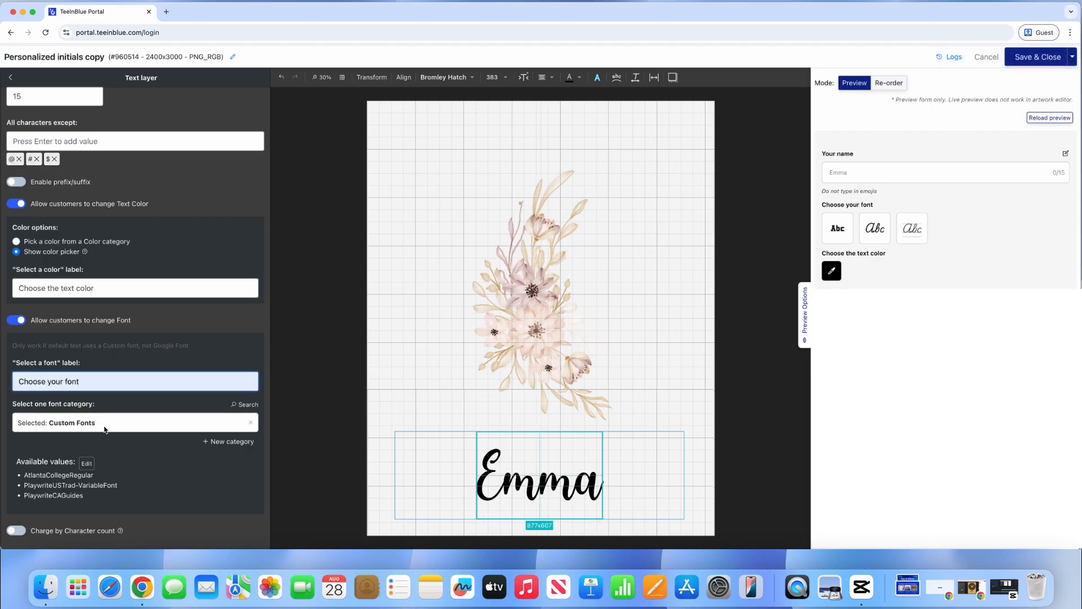
{"action": "left_click", "coordinate": [87, 463]}
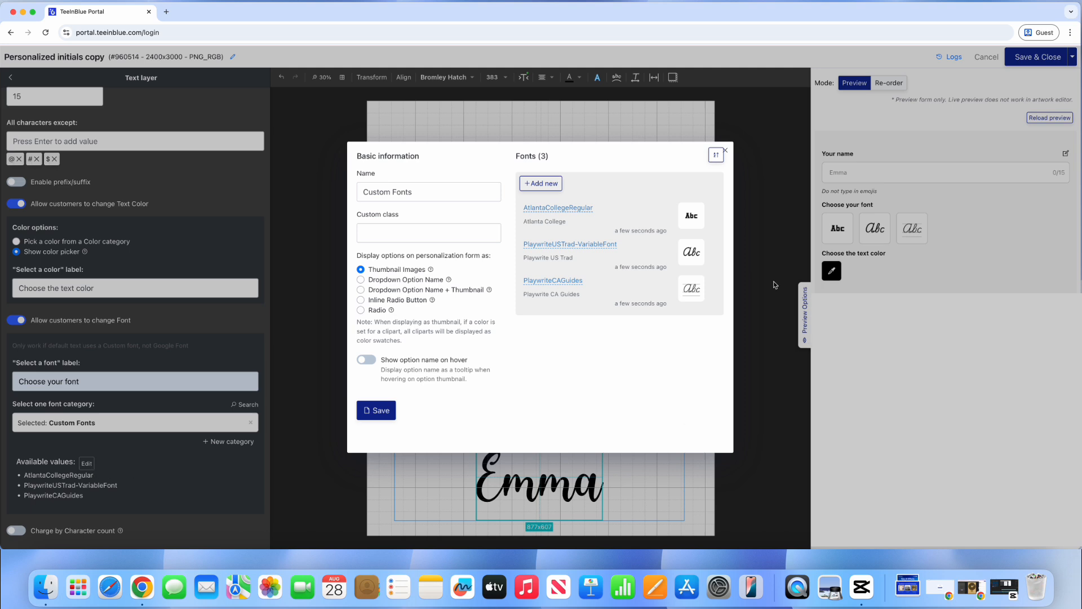
{"action": "mouse_move", "coordinate": [719, 220]}
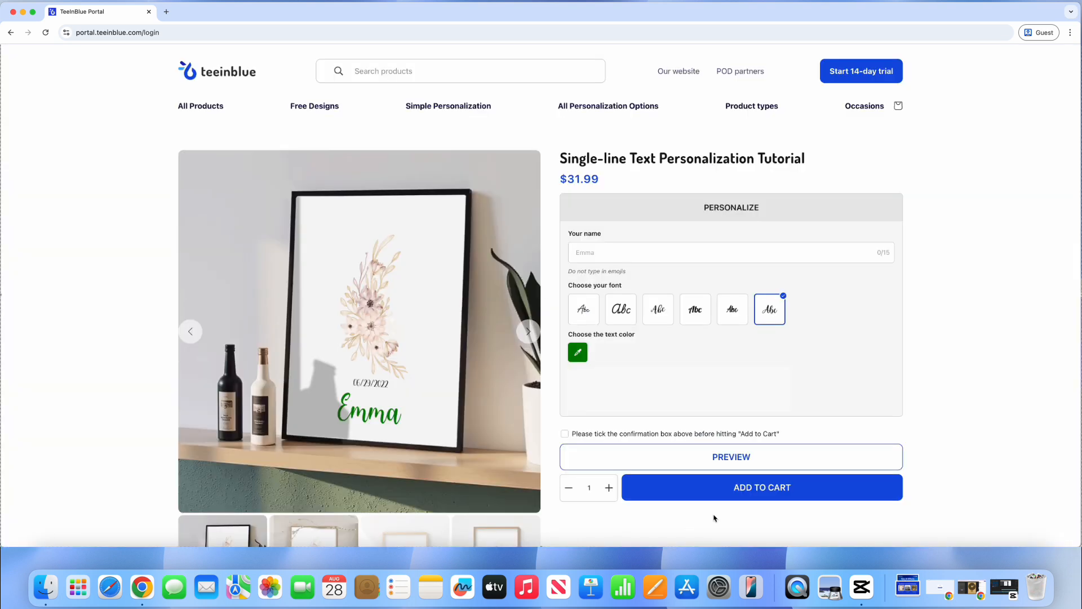
Step: Enter Anna as the name and preview it in each of the six font tiles
{"action": "left_click", "coordinate": [640, 252]}
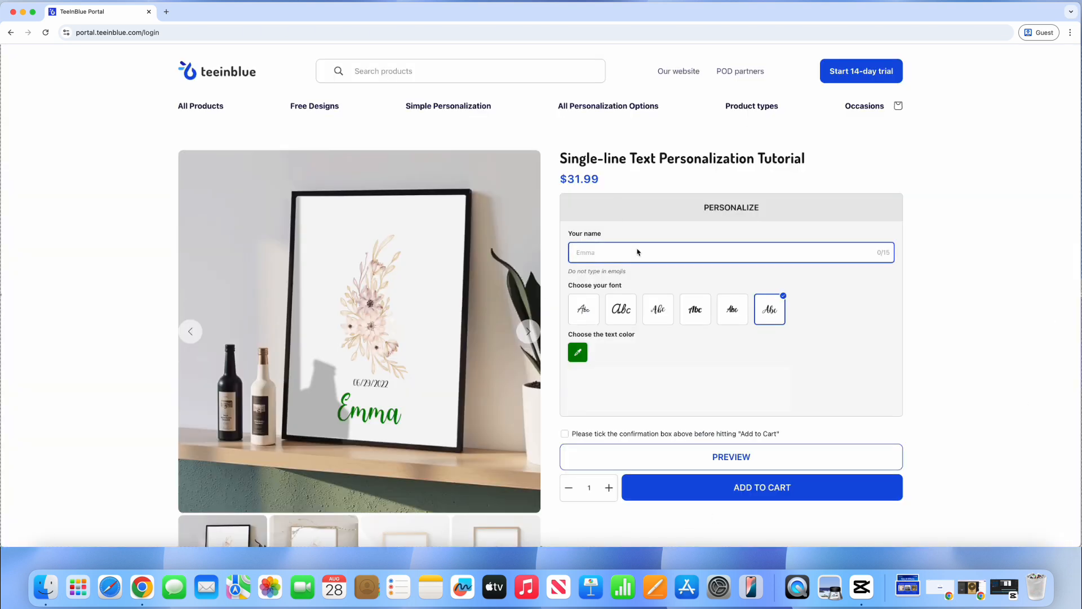
{"action": "type", "text": "Anna"}
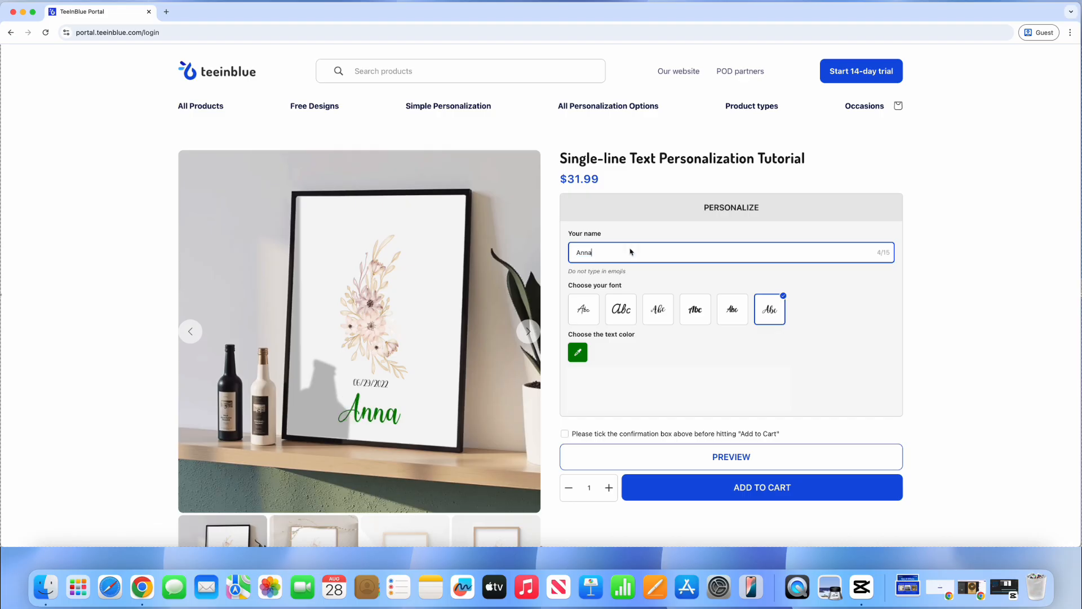
{"action": "left_click", "coordinate": [583, 306]}
{"action": "left_click", "coordinate": [620, 308]}
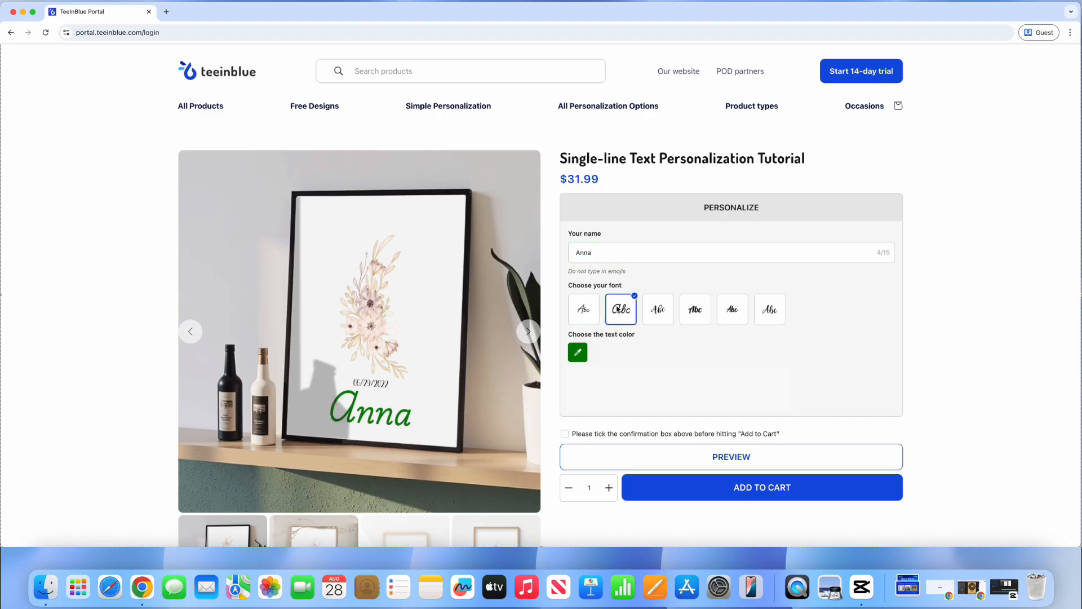
{"action": "left_click", "coordinate": [657, 311]}
{"action": "left_click", "coordinate": [705, 319]}
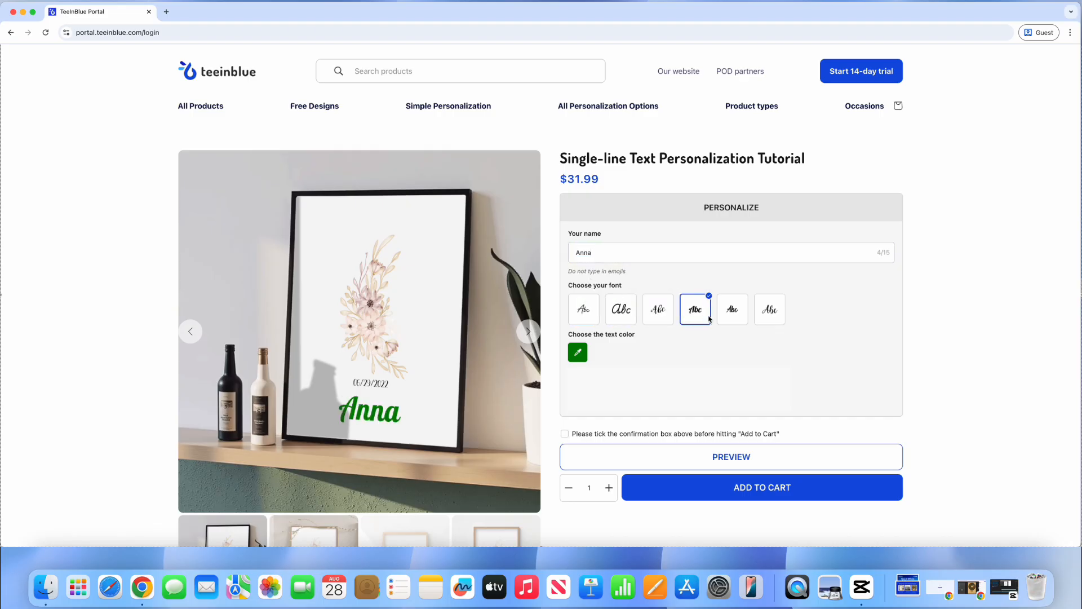
{"action": "left_click", "coordinate": [729, 319]}
{"action": "left_click", "coordinate": [766, 320]}
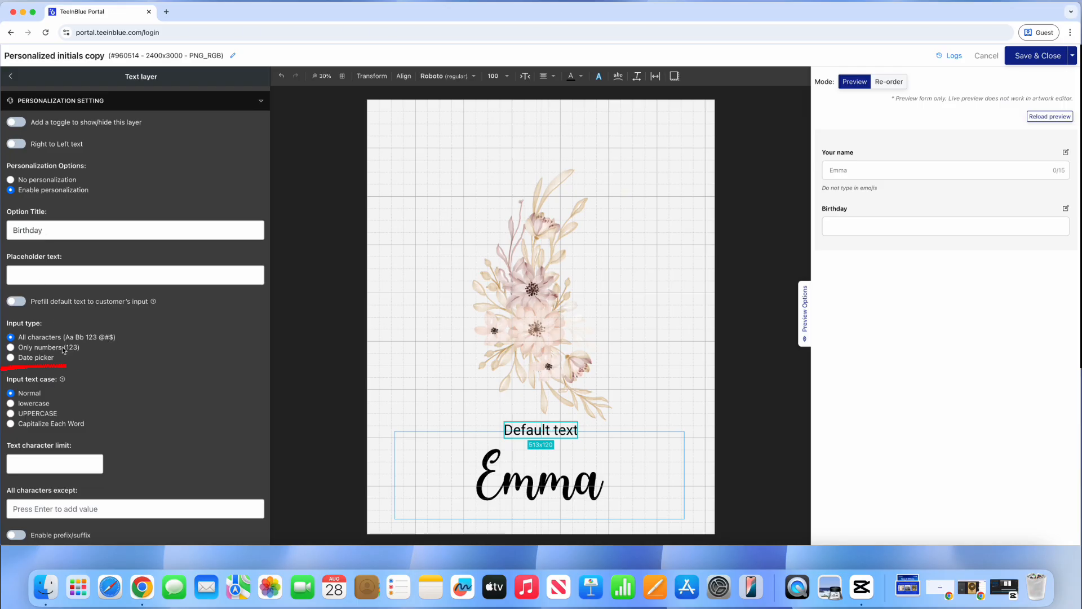
Step: Make the Birthday input a date picker with default date 2022-04-30
{"action": "left_click", "coordinate": [11, 358]}
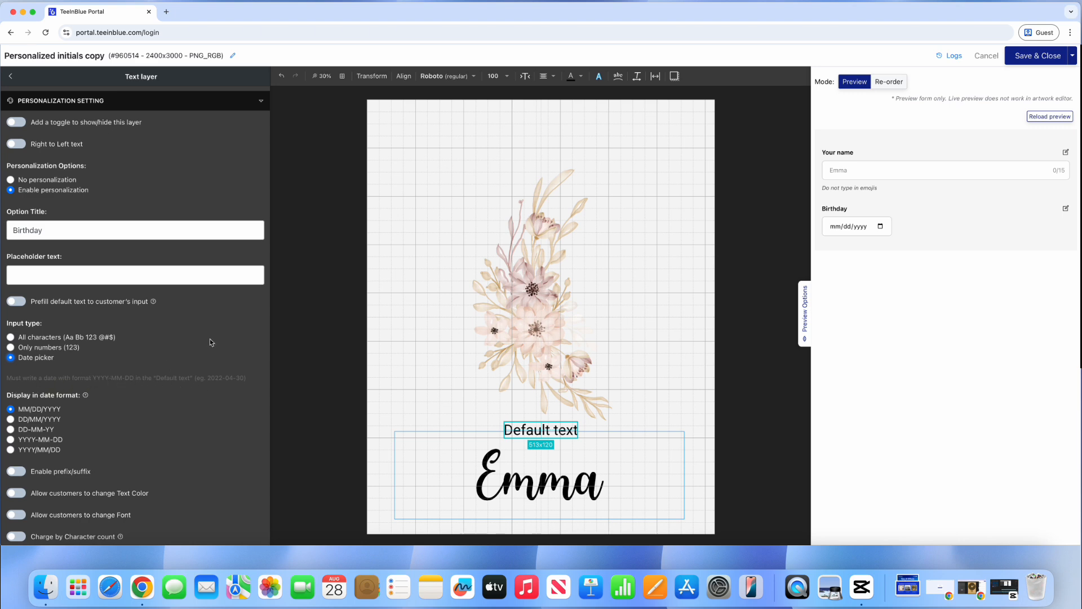
{"action": "scroll", "coordinate": [212, 344], "scroll_direction": "up", "scroll_amount": 5}
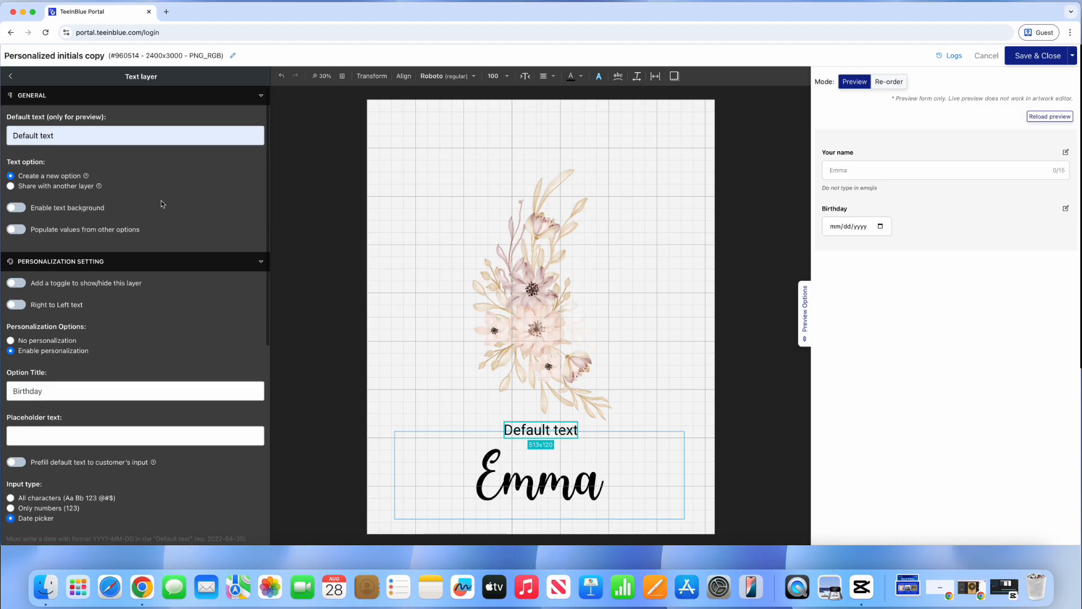
{"action": "left_click_drag", "start_coordinate": [129, 141], "coordinate": [17, 141]}
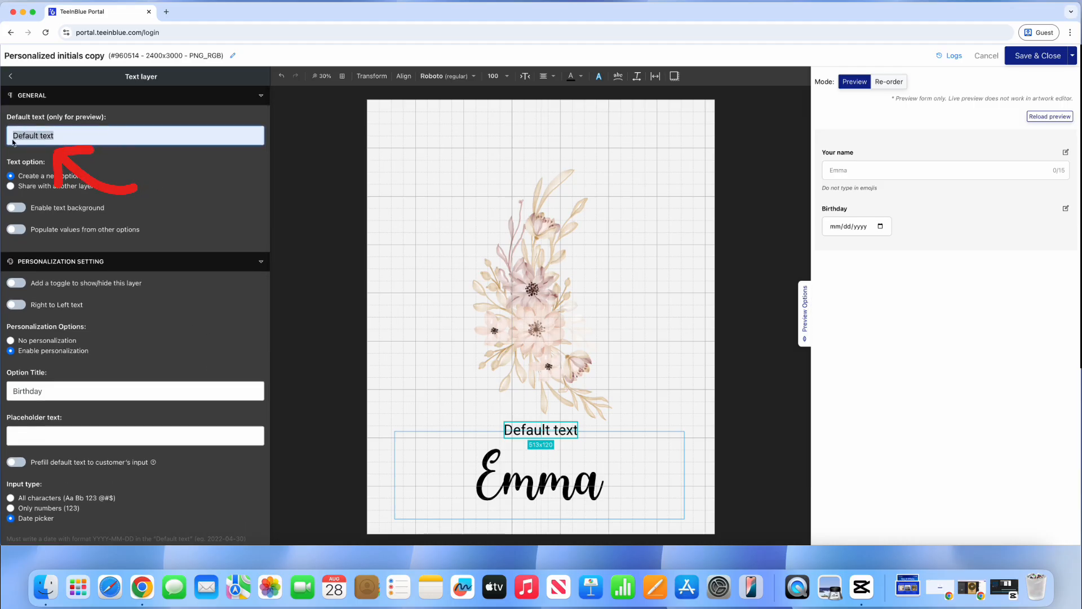
{"action": "type", "text": "2022"}
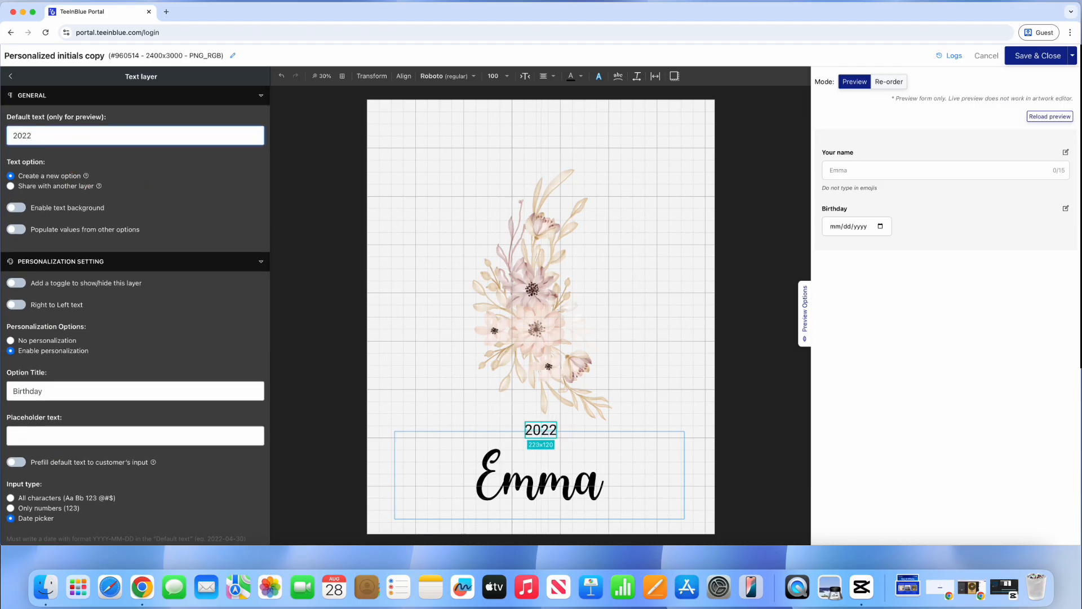
{"action": "type", "text": "-04-"}
{"action": "type", "text": "30"}
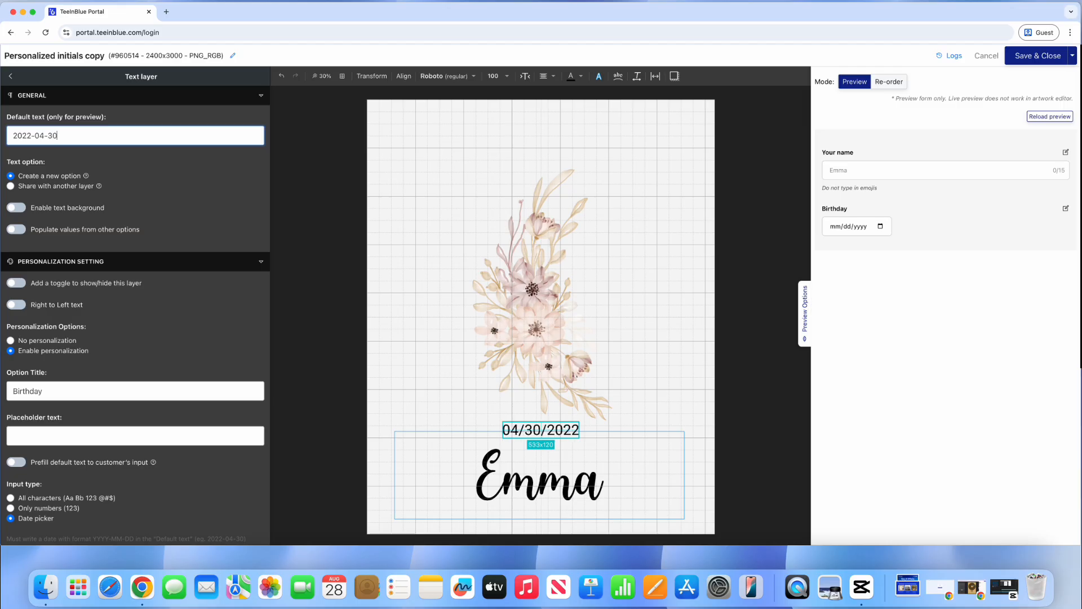
Step: Try each date display format, then return to MM/DD/YYYY
{"action": "scroll", "coordinate": [192, 219], "scroll_direction": "down", "scroll_amount": 5}
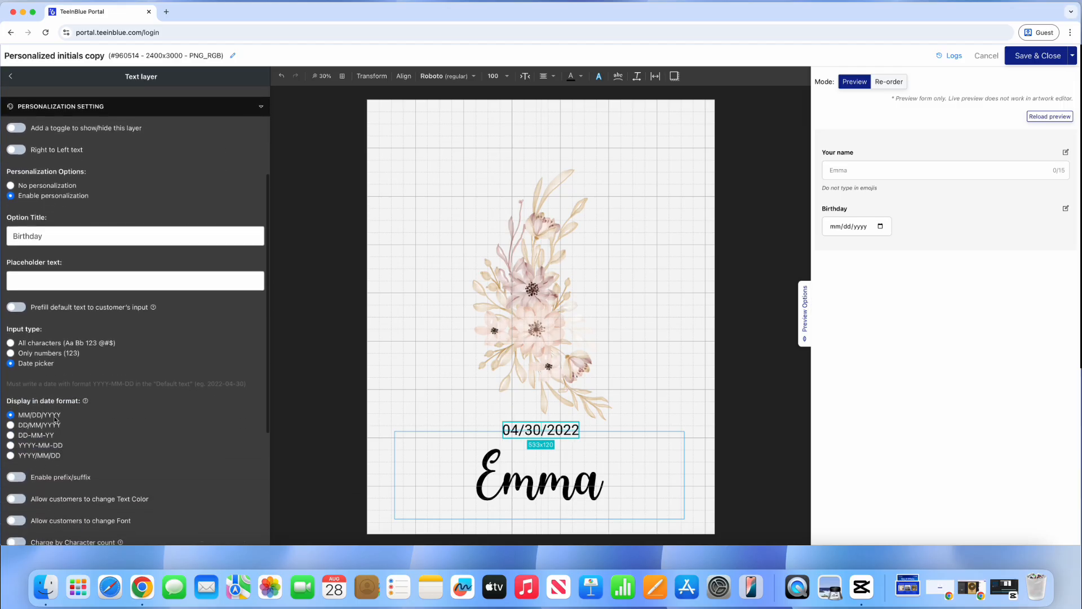
{"action": "left_click", "coordinate": [11, 425]}
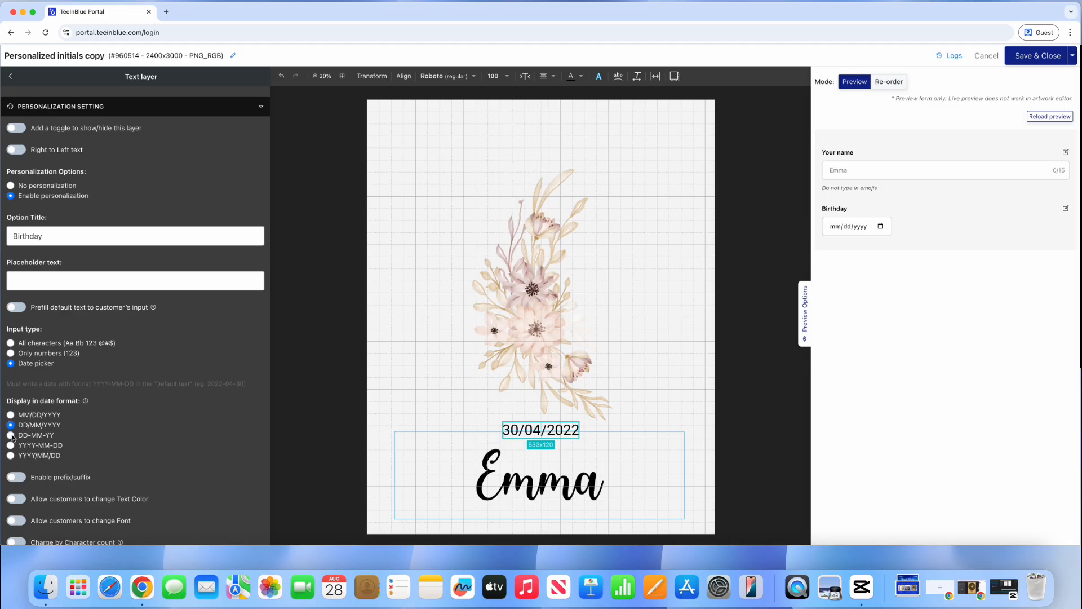
{"action": "left_click", "coordinate": [11, 435]}
{"action": "left_click", "coordinate": [11, 445]}
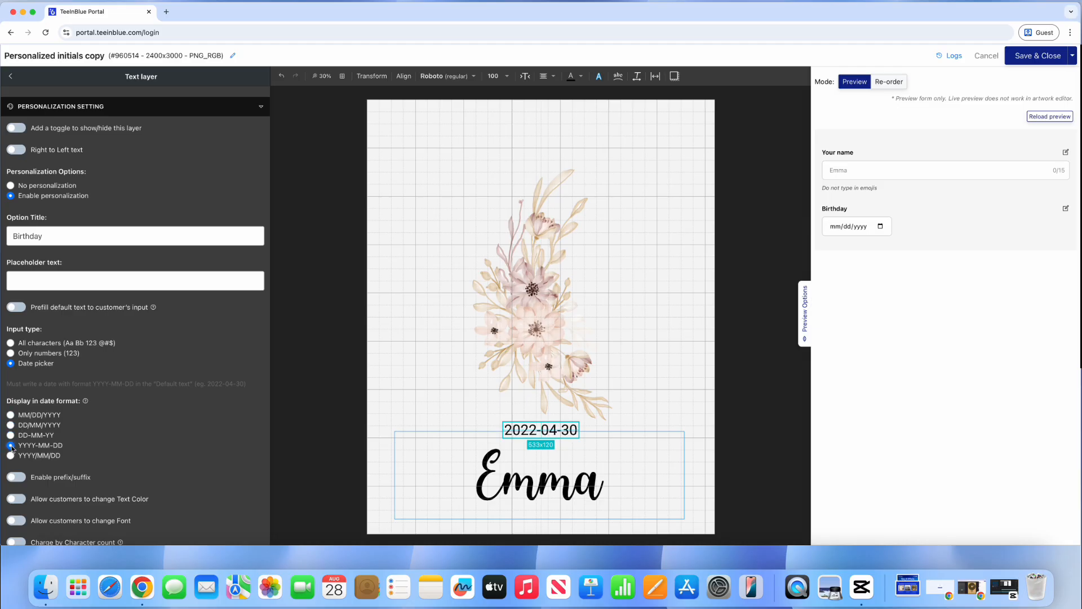
{"action": "left_click", "coordinate": [11, 455]}
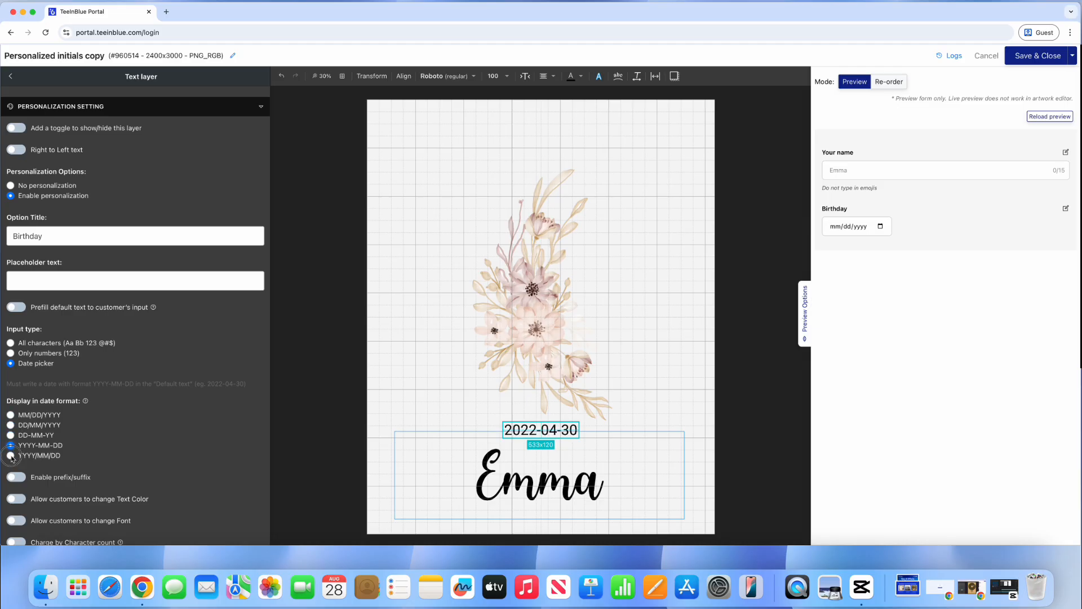
{"action": "left_click", "coordinate": [10, 414]}
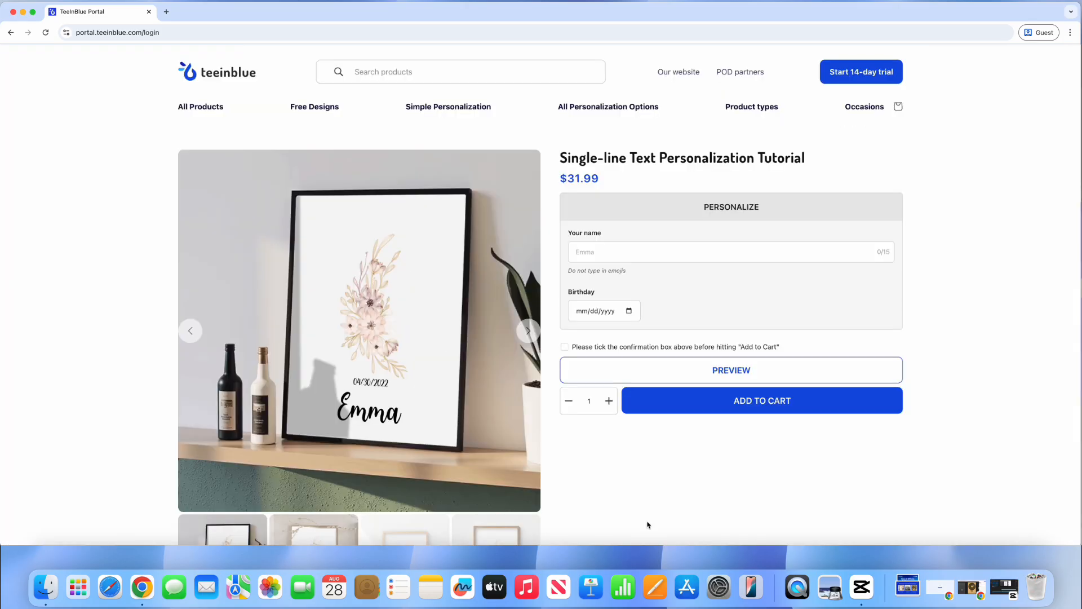
Step: Pick June 22, 2022 as the birthday in the storefront calendar
{"action": "left_click", "coordinate": [629, 311]}
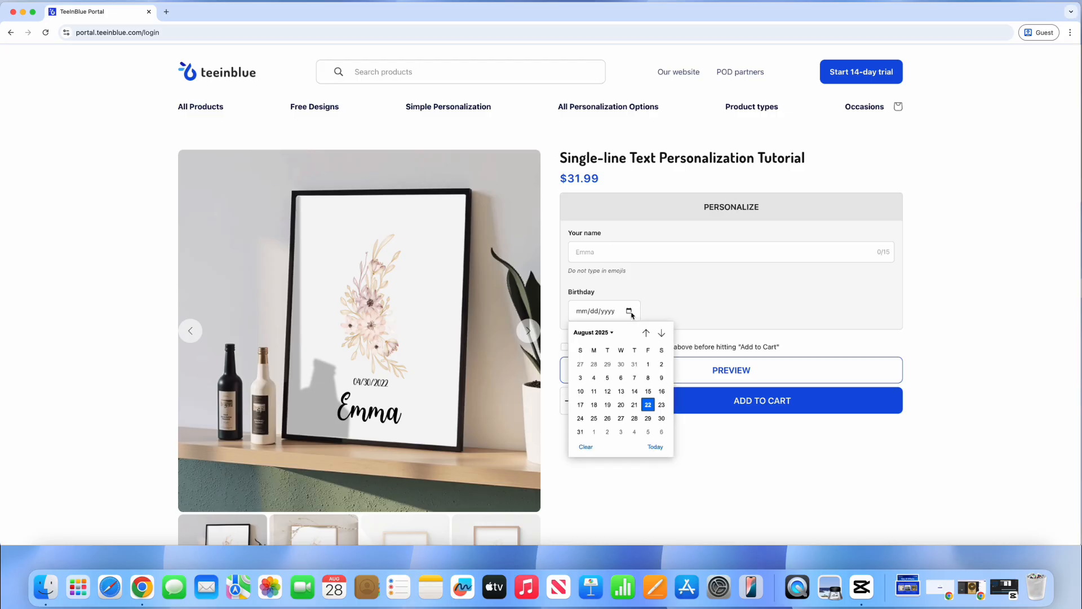
{"action": "left_click", "coordinate": [592, 333]}
{"action": "scroll", "coordinate": [591, 372], "scroll_direction": "up", "scroll_amount": 3}
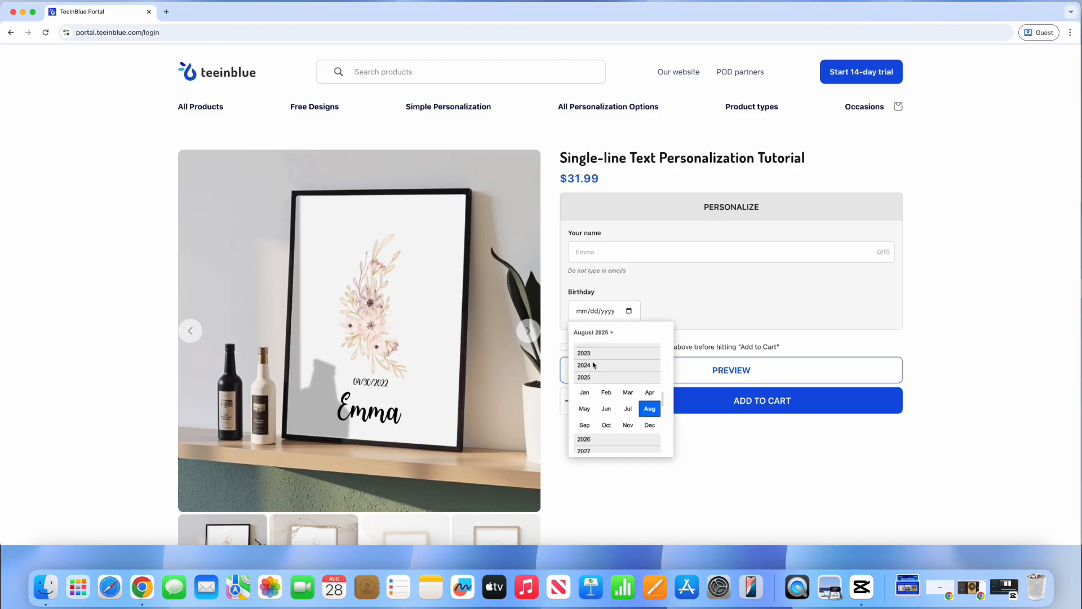
{"action": "left_click", "coordinate": [586, 347]}
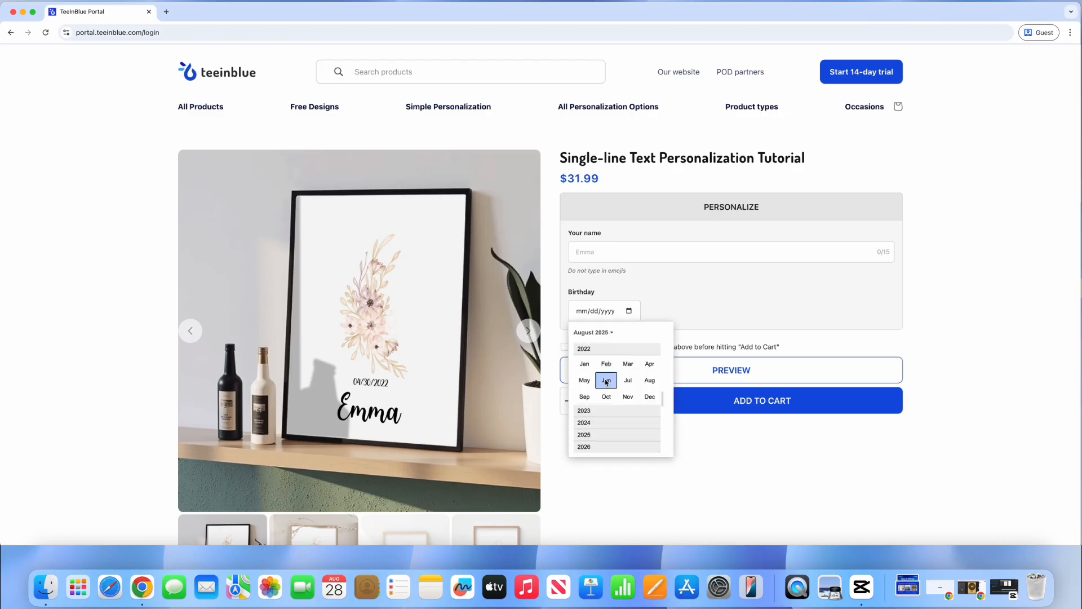
{"action": "left_click", "coordinate": [606, 382]}
{"action": "left_click", "coordinate": [624, 421]}
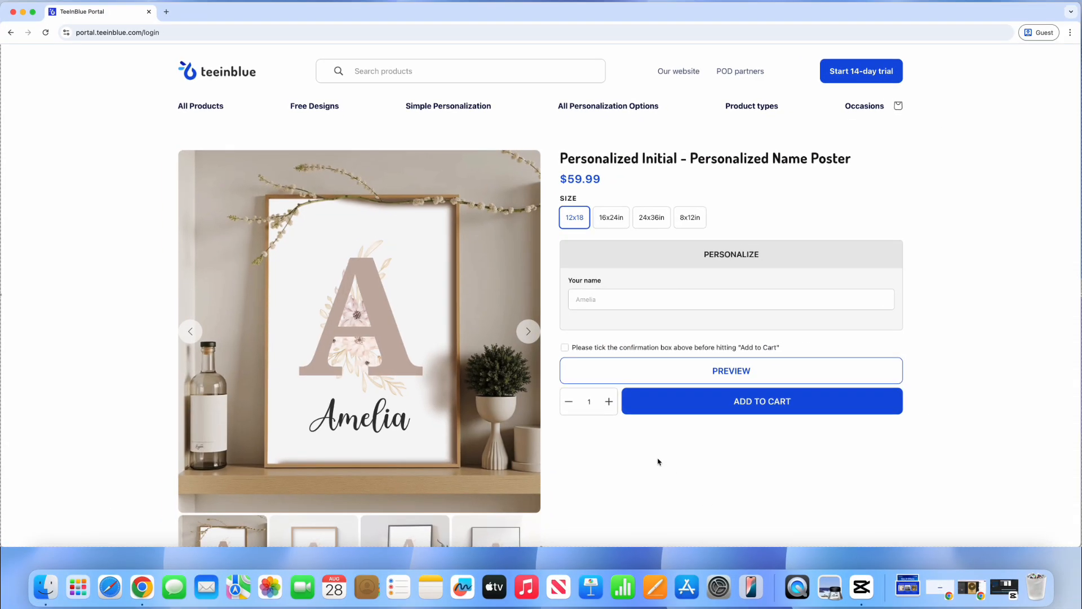
Step: Type Emma and then Julia into Your name on the initial poster
{"action": "left_click", "coordinate": [591, 301]}
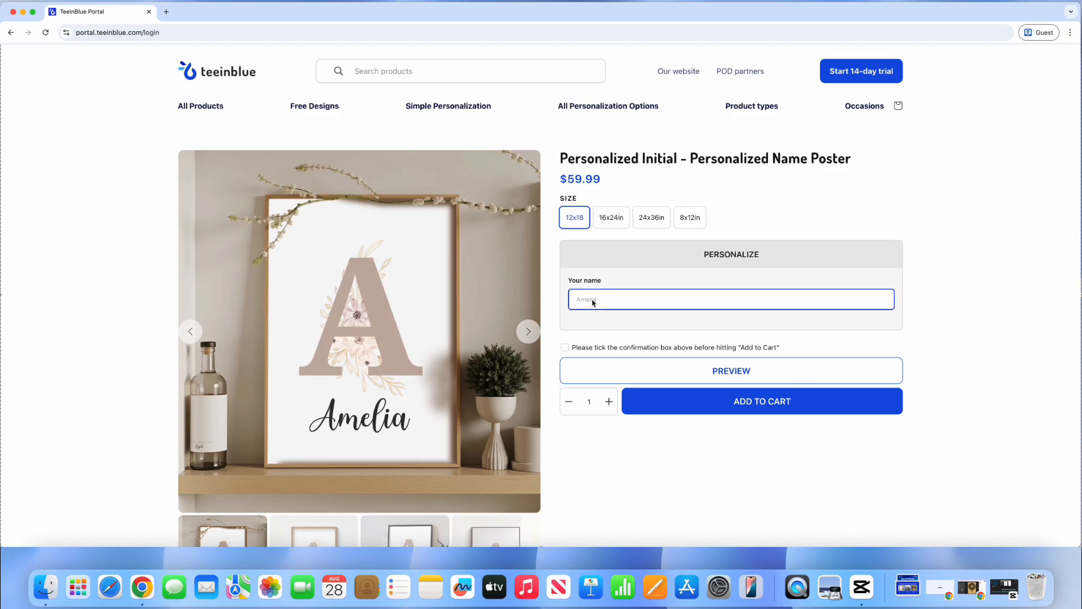
{"action": "type", "text": "Emma"}
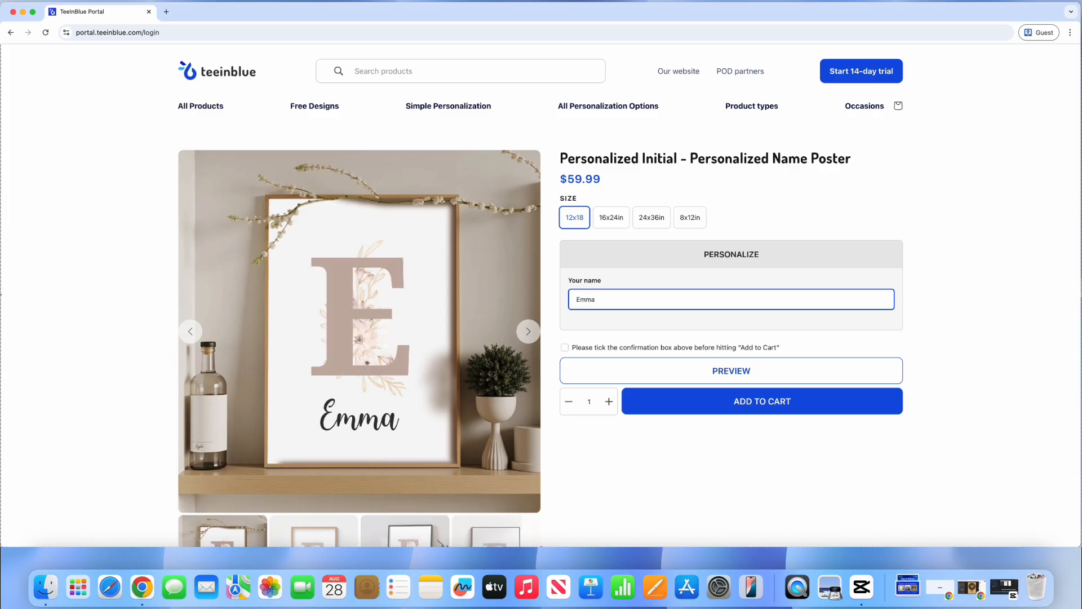
{"action": "key", "text": "BackSpace"}
{"action": "key", "text": "BackSpace"}
{"action": "key", "text": "BackSpace"}
{"action": "key", "text": "BackSpace"}
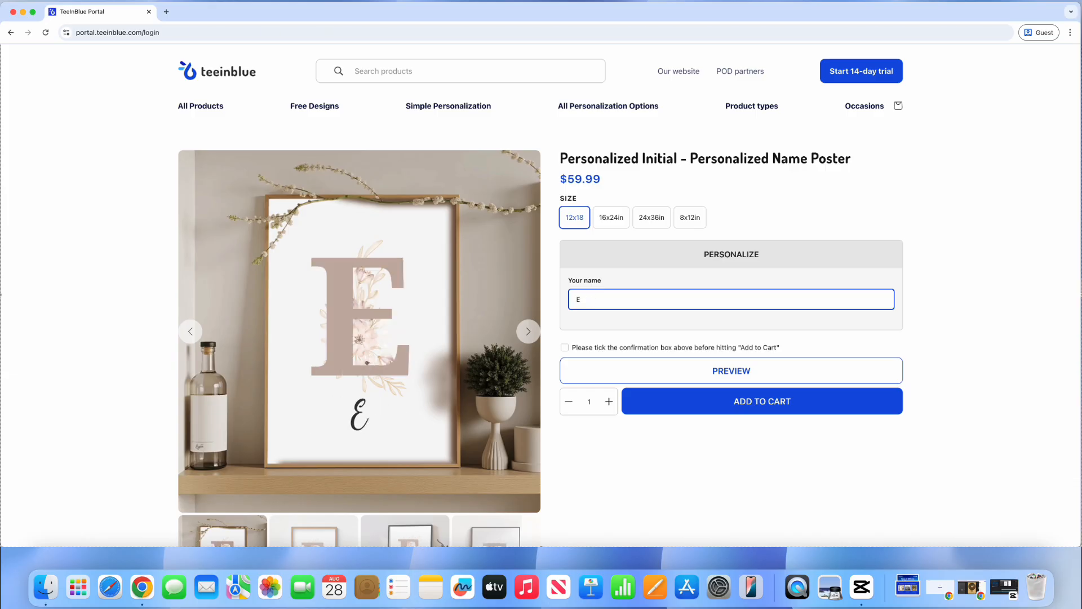
{"action": "type", "text": "Juli"}
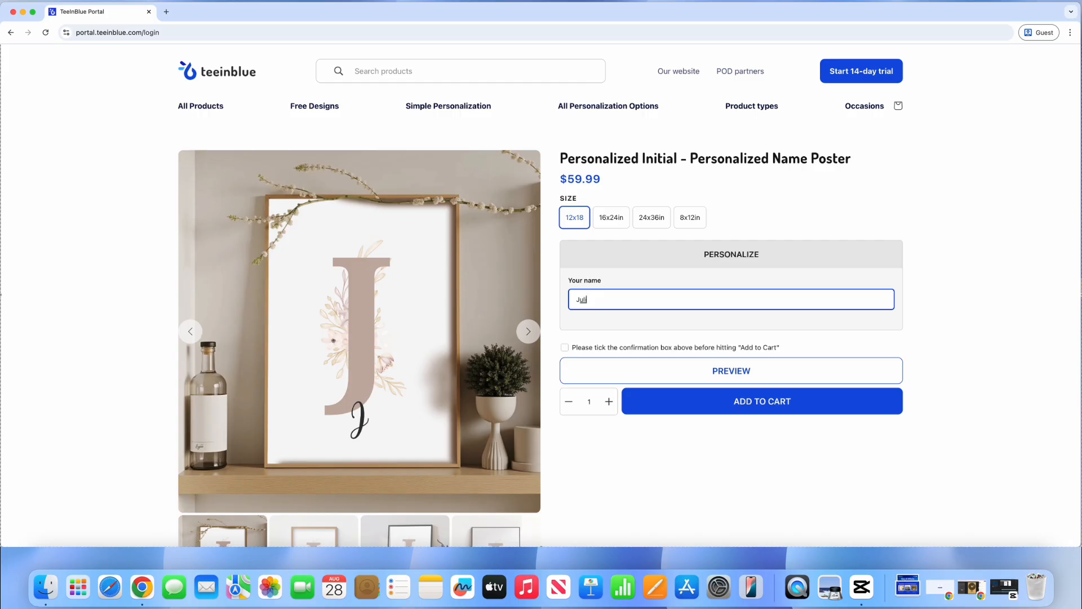
{"action": "type", "text": "a"}
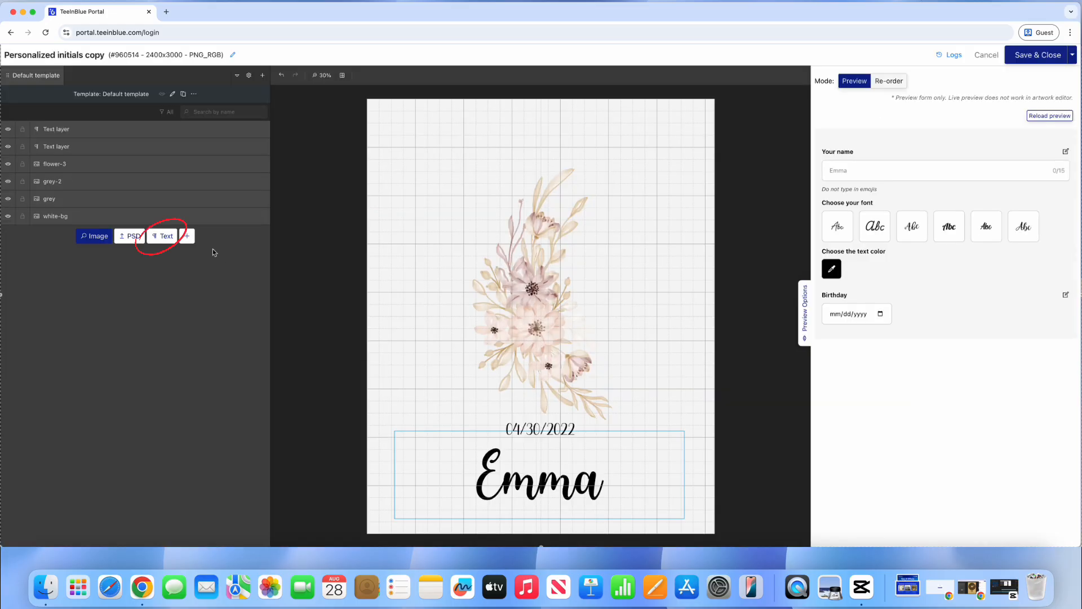
Step: Add a new text layer with default text 'E'
{"action": "left_click", "coordinate": [161, 236]}
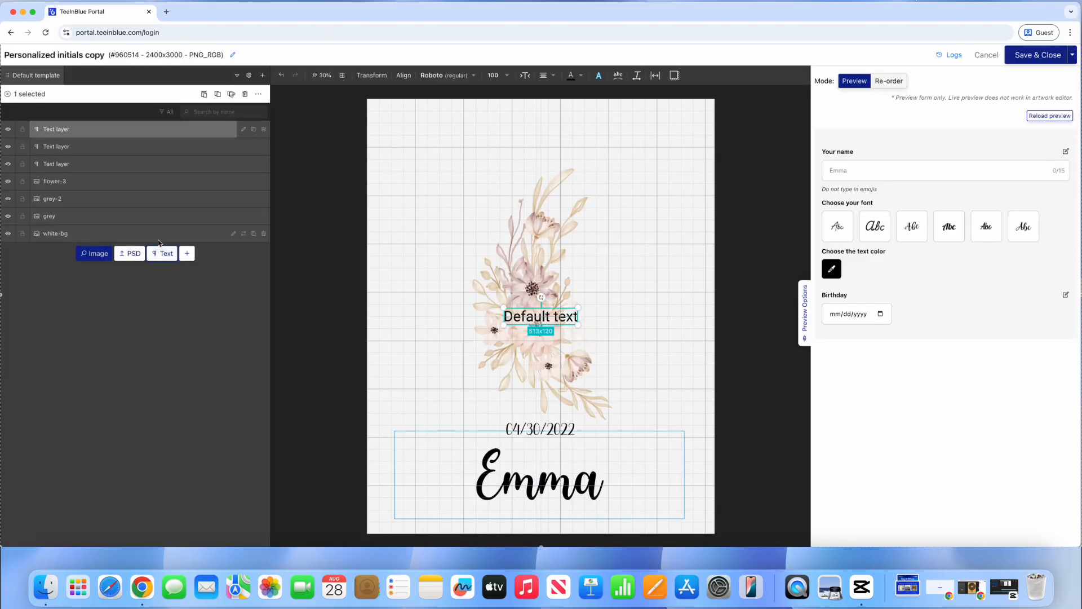
{"action": "left_click", "coordinate": [242, 129]}
{"action": "left_click_drag", "start_coordinate": [172, 134], "coordinate": [22, 138]}
{"action": "type", "text": "E"}
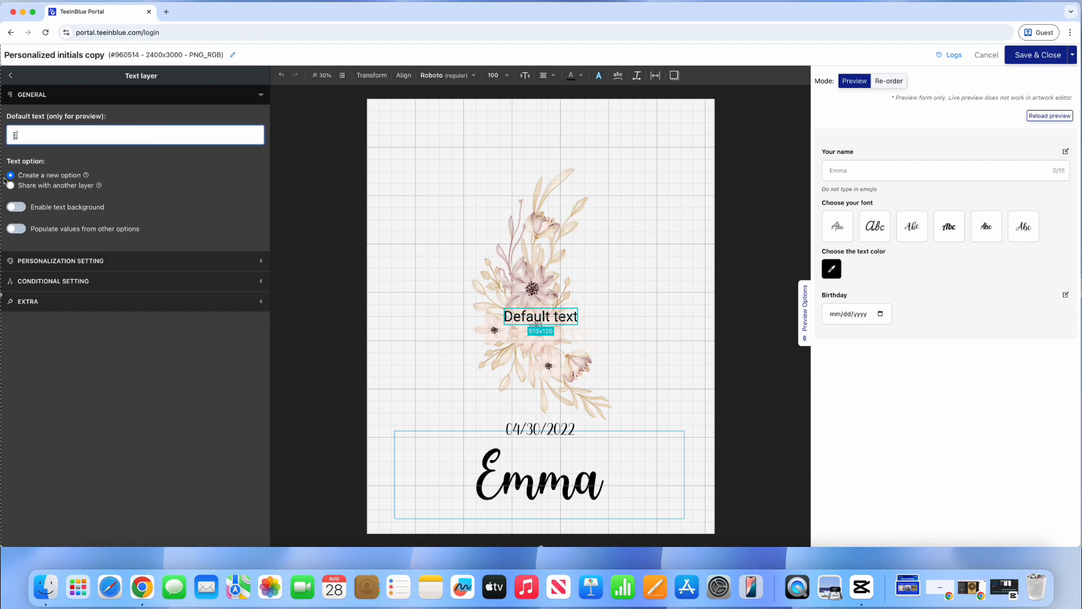
Step: Set the E layer to populate its value from the Your name option
{"action": "left_click", "coordinate": [17, 229]}
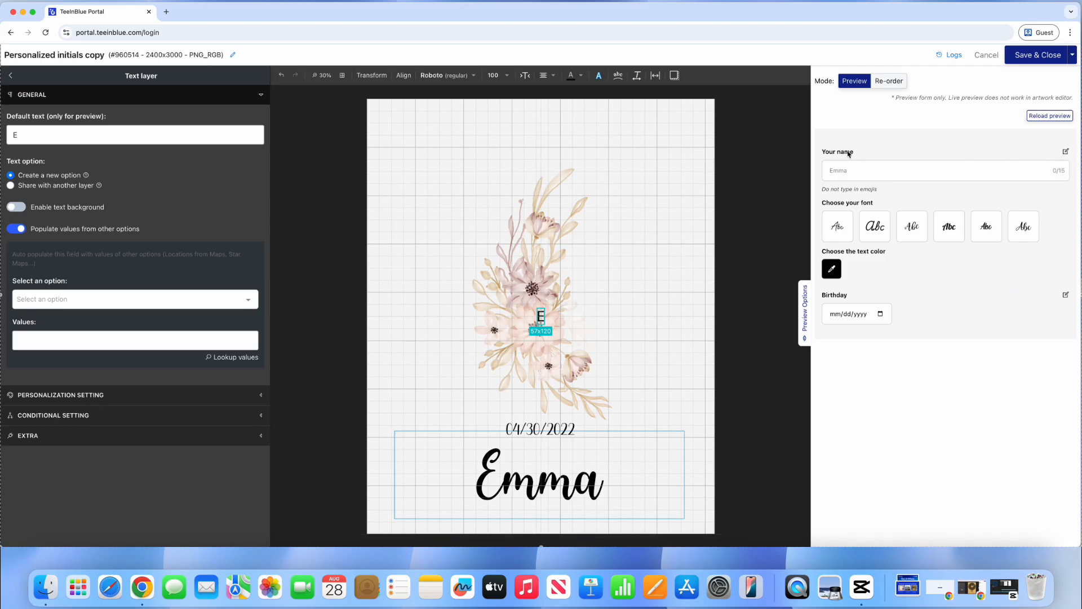
{"action": "left_click", "coordinate": [162, 305]}
{"action": "left_click", "coordinate": [83, 324]}
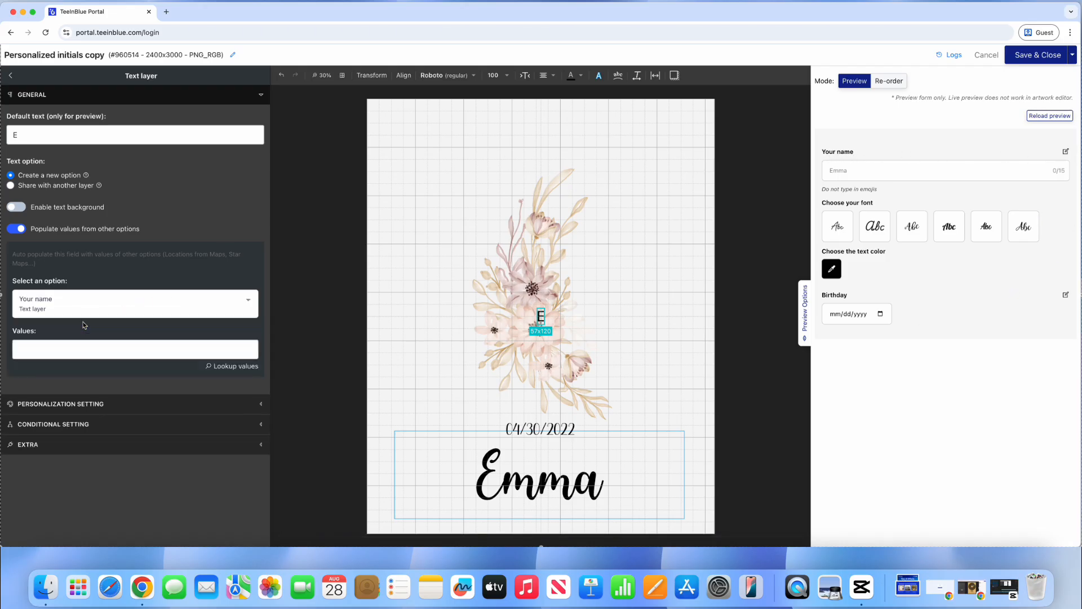
{"action": "left_click", "coordinate": [125, 349]}
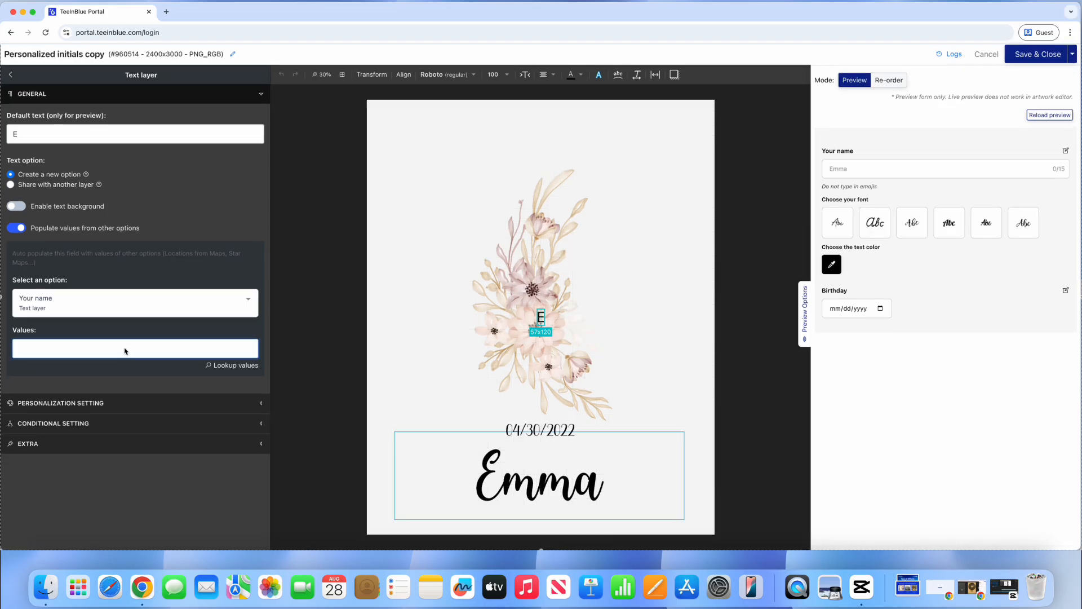
Step: Copy the {{value.Xchar}} code from the supported values list
{"action": "left_click", "coordinate": [242, 368]}
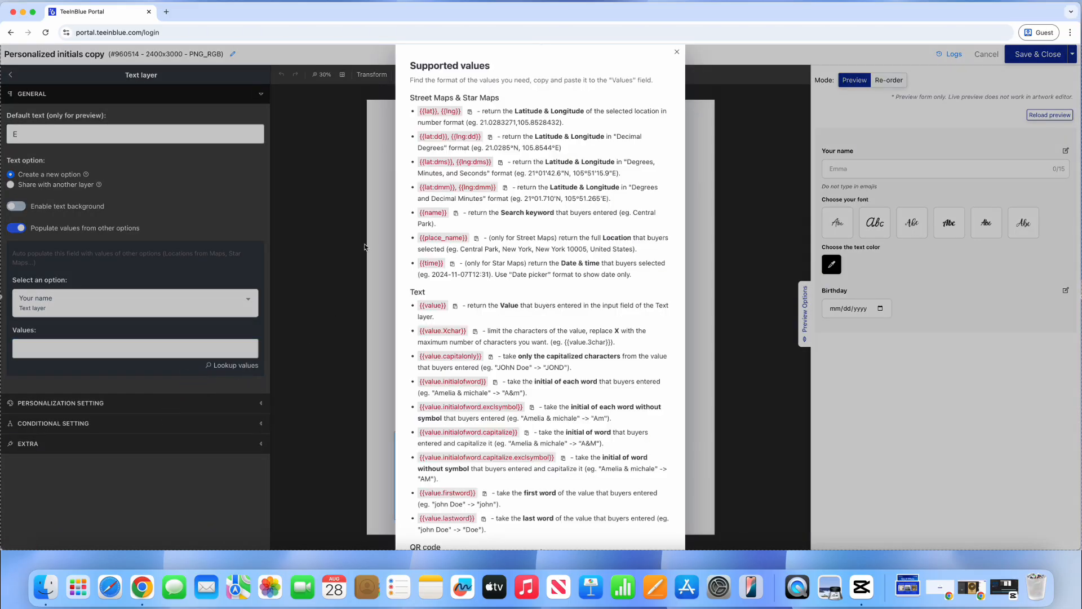
{"action": "scroll", "coordinate": [412, 138], "scroll_direction": "down", "scroll_amount": 10}
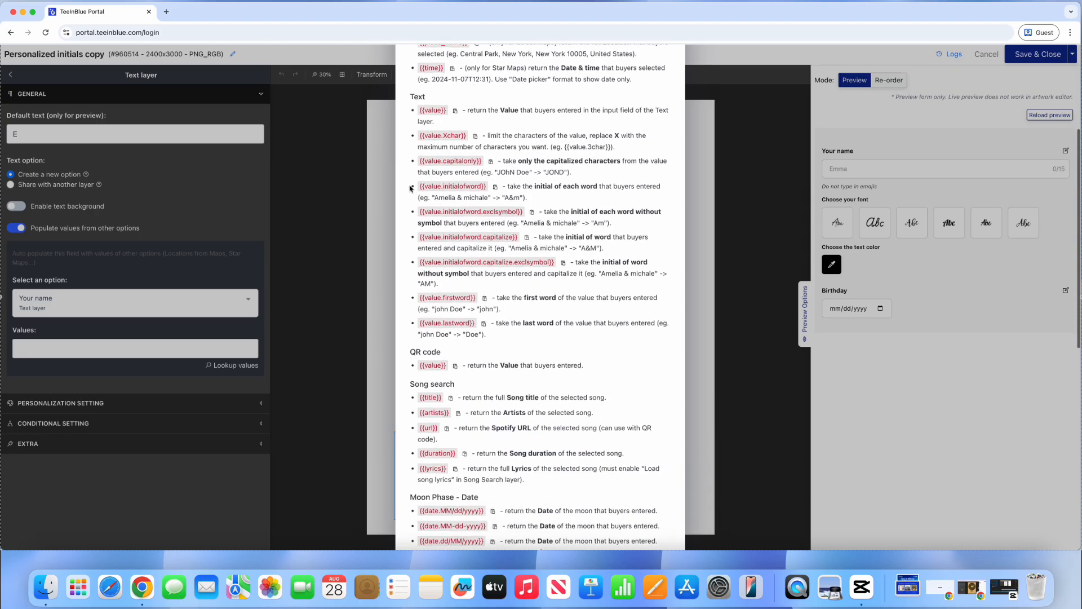
{"action": "scroll", "coordinate": [411, 188], "scroll_direction": "down", "scroll_amount": 5}
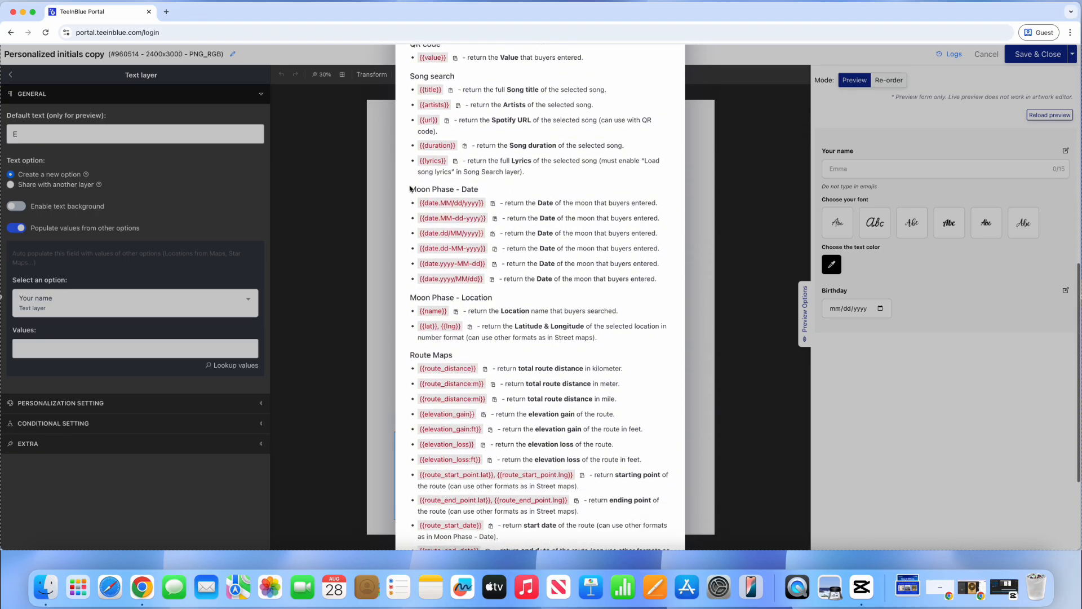
{"action": "scroll", "coordinate": [411, 188], "scroll_direction": "down", "scroll_amount": 1}
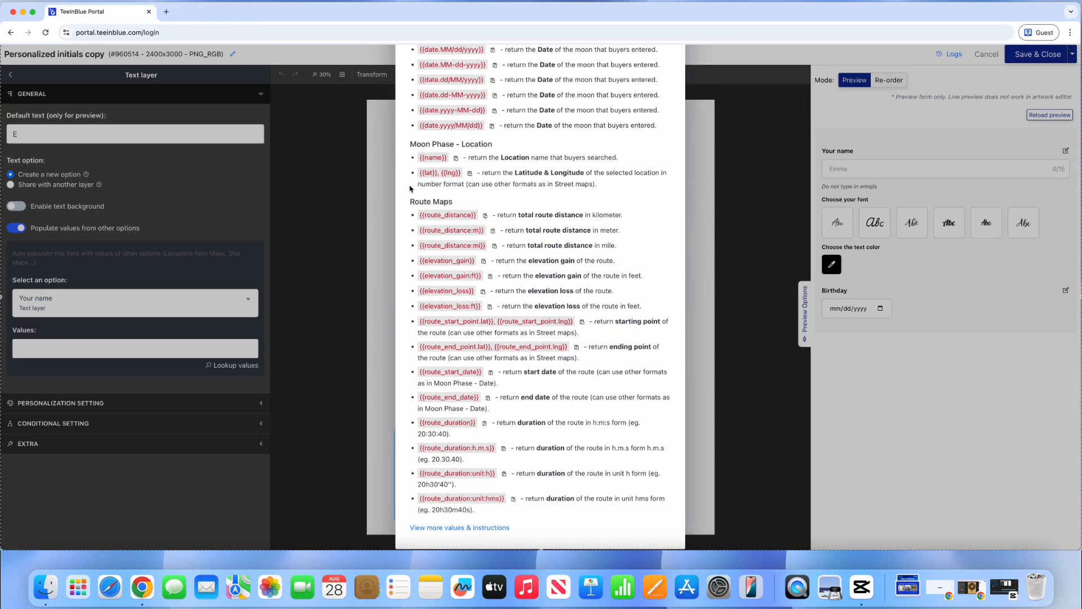
{"action": "scroll", "coordinate": [411, 188], "scroll_direction": "up", "scroll_amount": 8}
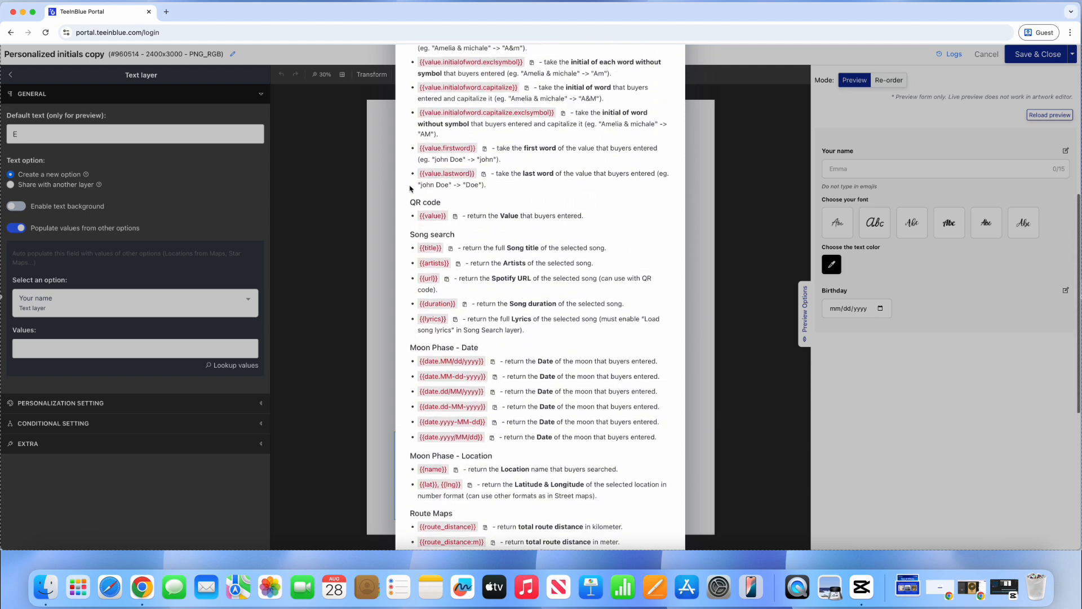
{"action": "scroll", "coordinate": [411, 189], "scroll_direction": "up", "scroll_amount": 3}
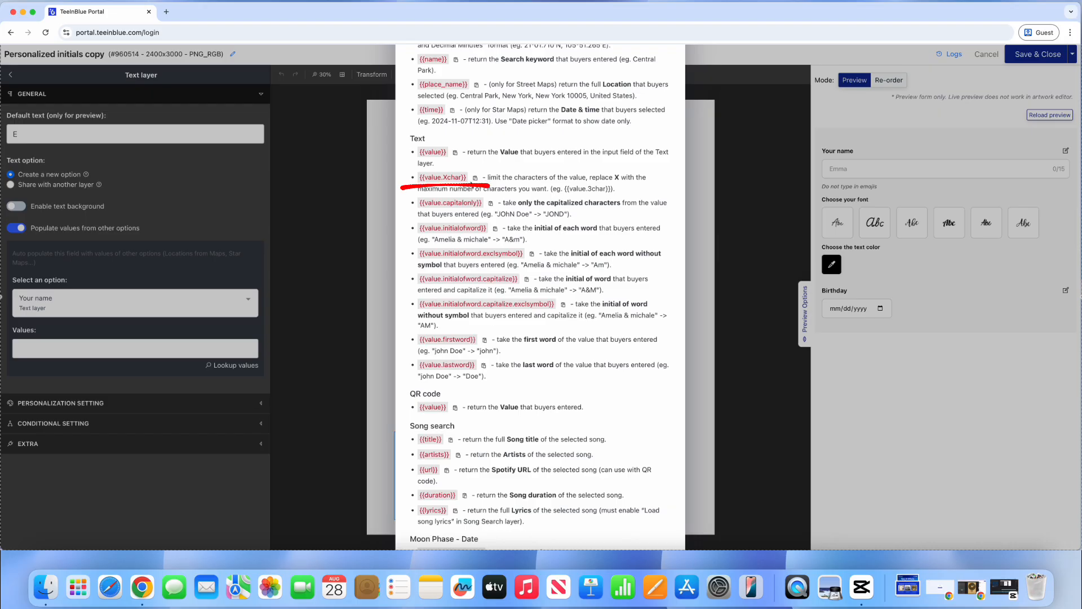
{"action": "left_click", "coordinate": [475, 178]}
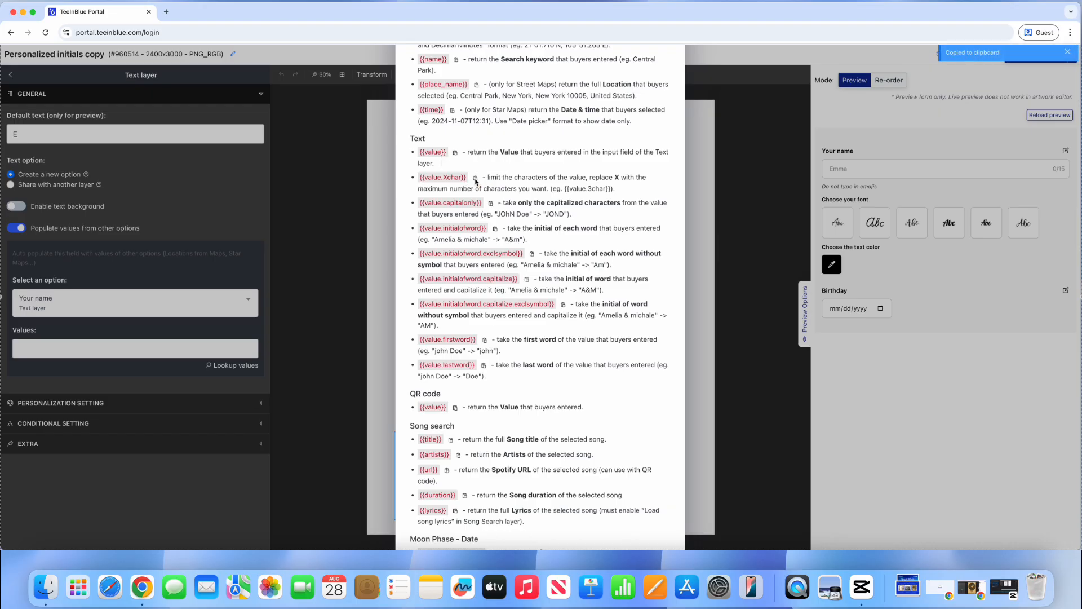
{"action": "left_click", "coordinate": [136, 357]}
Step: Paste the code into Values and change it to {{value.1char}}
{"action": "left_click", "coordinate": [135, 356]}
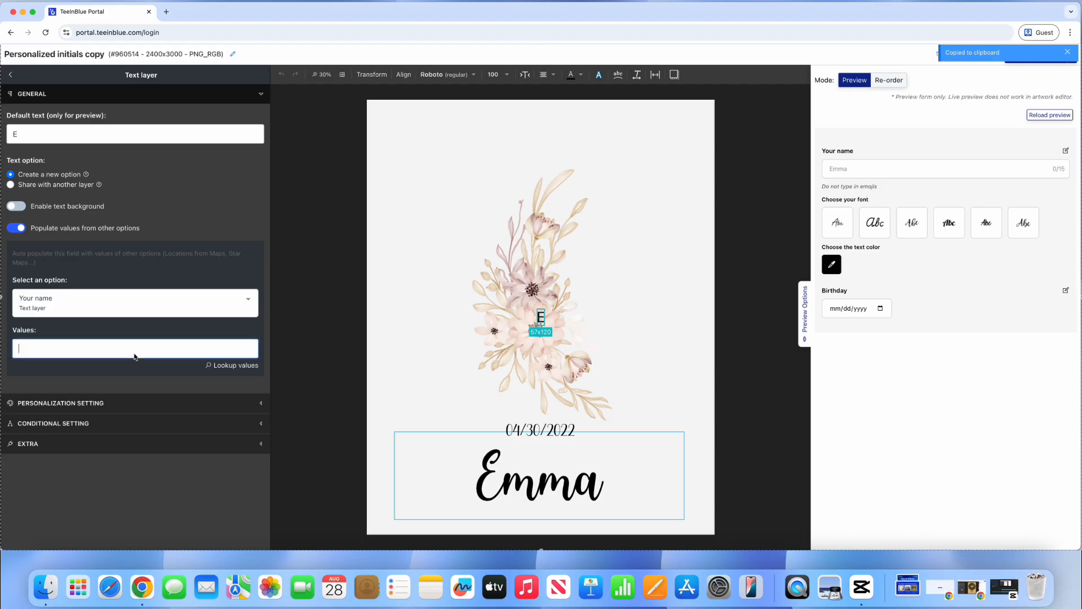
{"action": "key", "text": "super+v"}
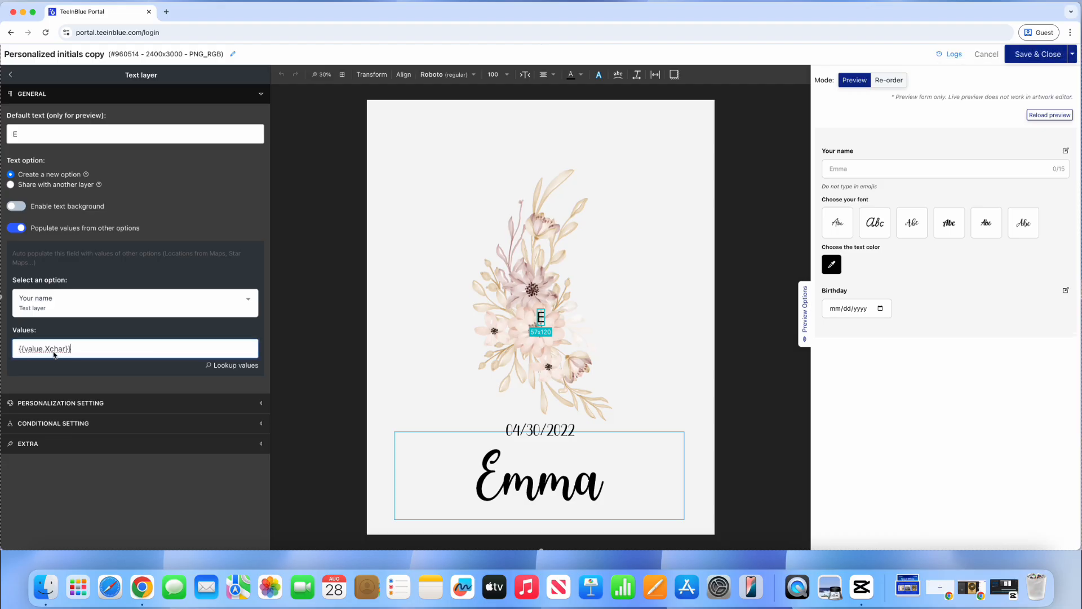
{"action": "left_click", "coordinate": [49, 348]}
{"action": "key", "text": "BackSpace"}
{"action": "type", "text": "1"}
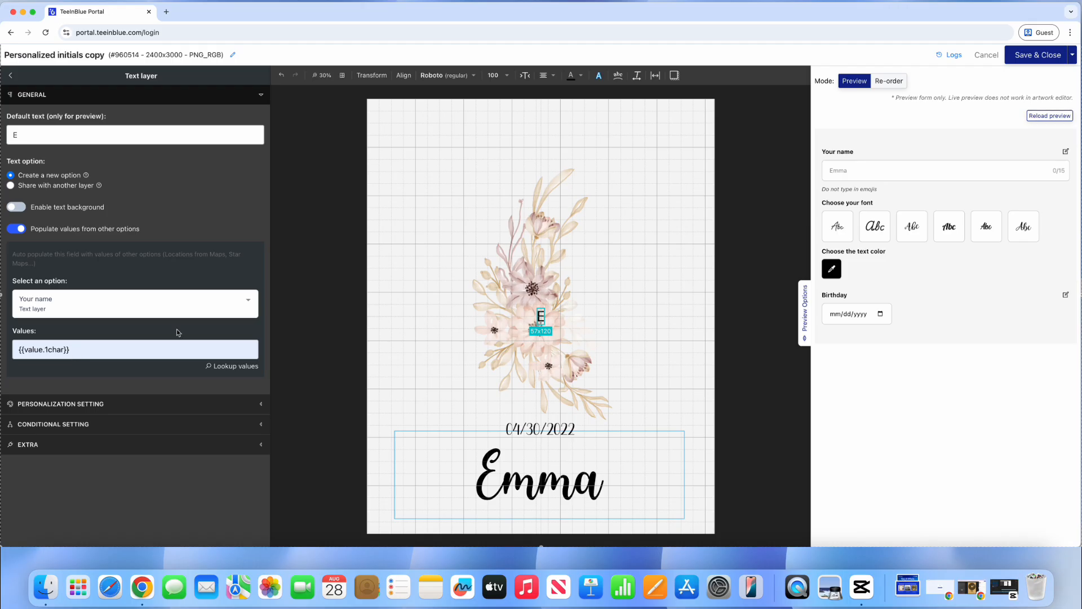
Step: Set the E's font to Noto Serif at size 2000
{"action": "left_click", "coordinate": [443, 75]}
{"action": "left_click", "coordinate": [540, 148]}
{"action": "type", "text": "Noto"}
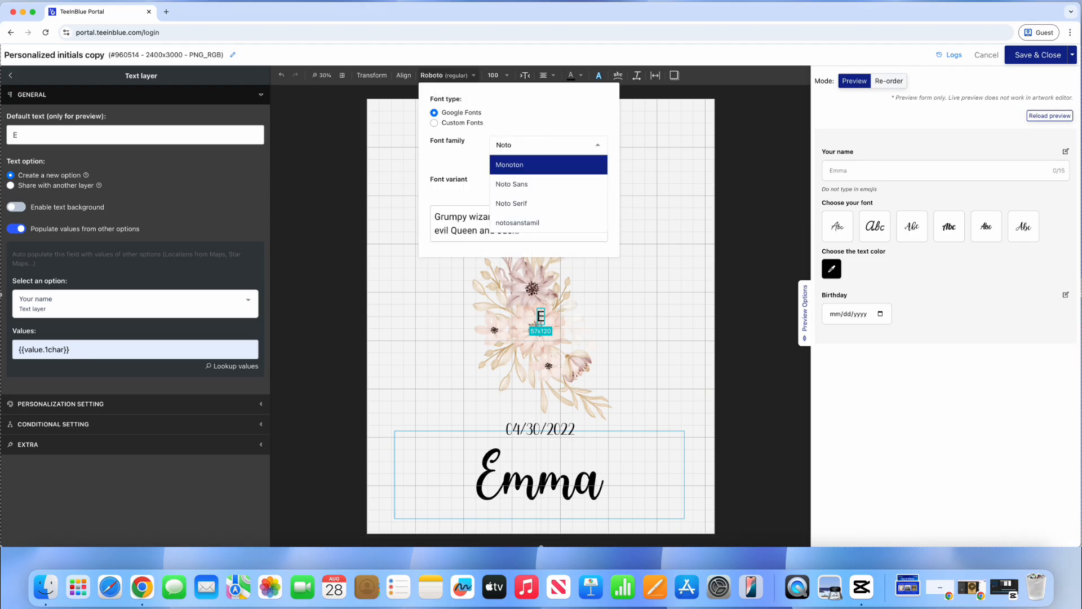
{"action": "left_click", "coordinate": [511, 203]}
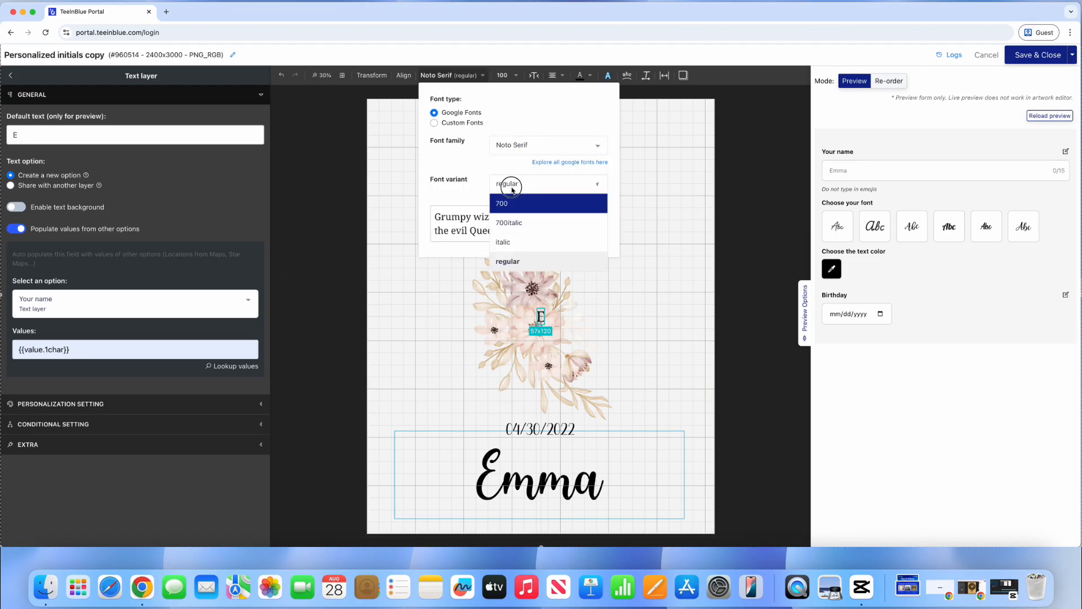
{"action": "left_click", "coordinate": [498, 76]}
{"action": "left_click", "coordinate": [498, 249]}
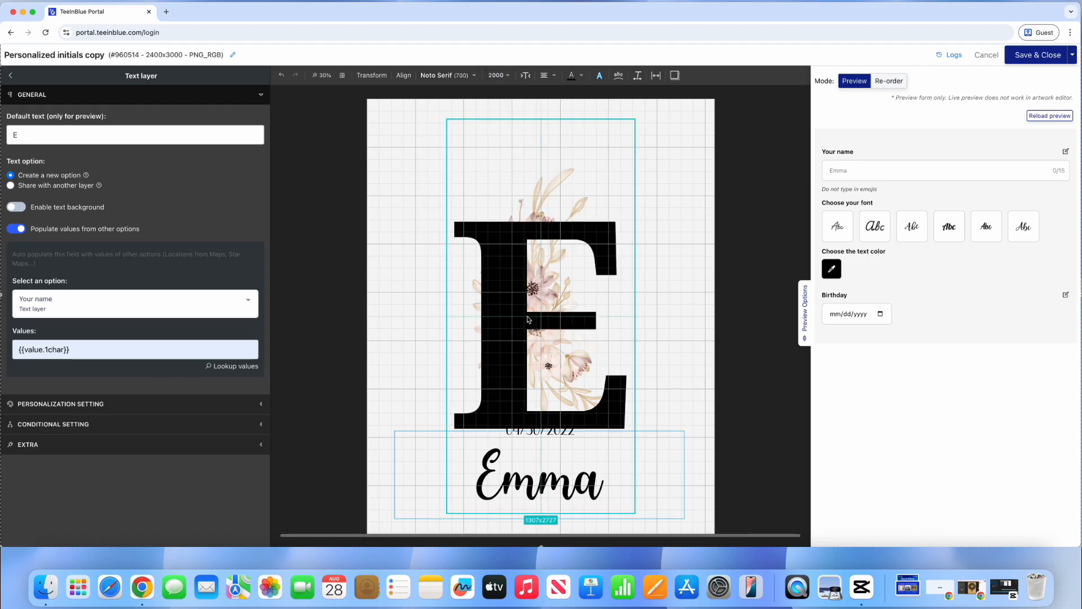
Step: Recolour the E to the muted rose-brown hex #879C8F
{"action": "left_click", "coordinate": [572, 76]}
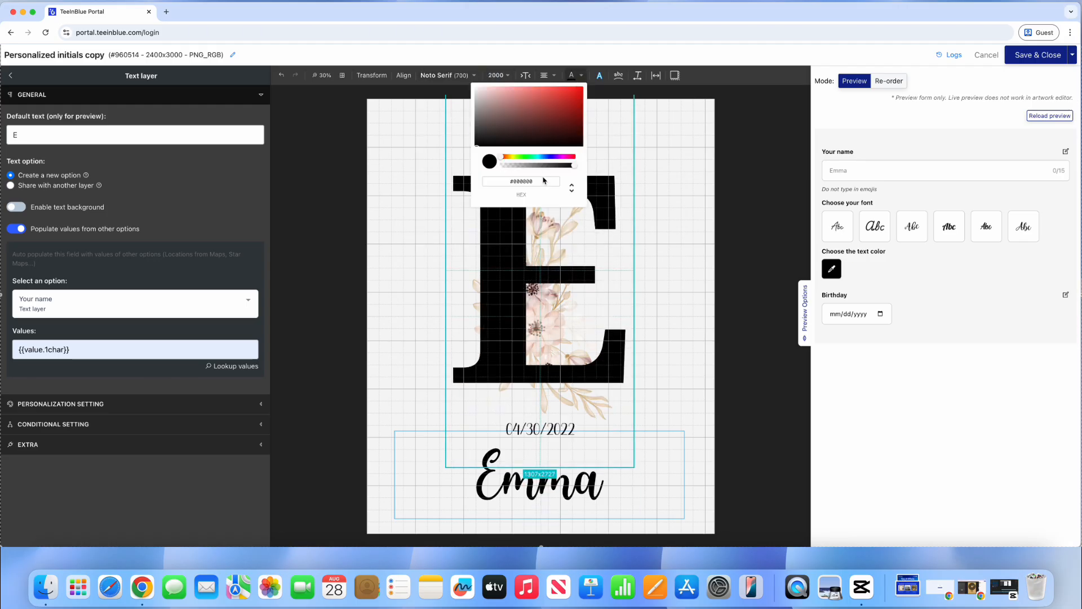
{"action": "left_click", "coordinate": [515, 181]}
{"action": "type", "text": "#879C8F"}
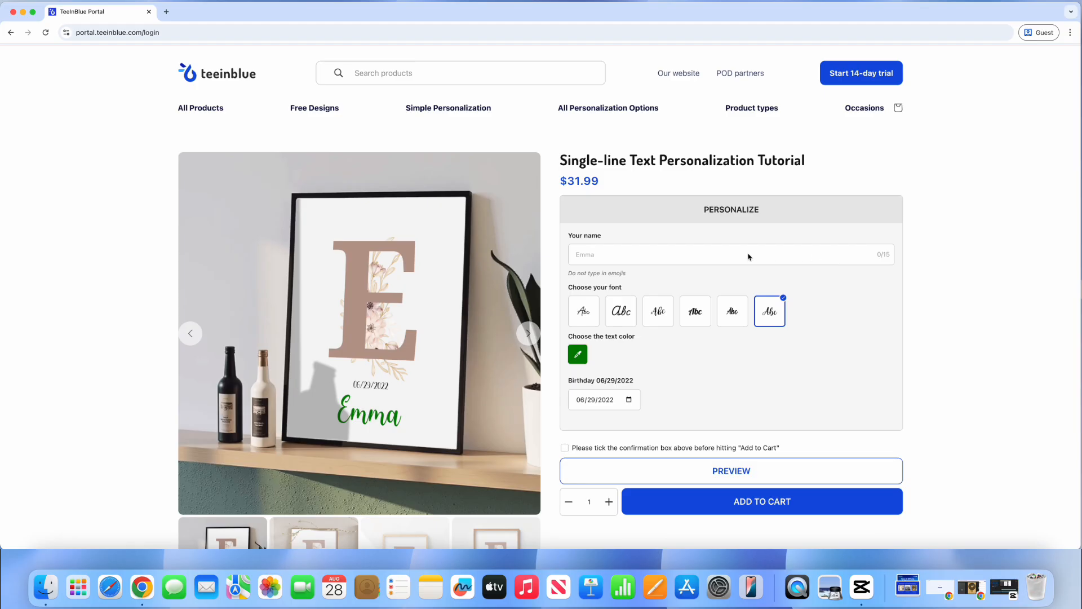
{"action": "left_click", "coordinate": [652, 258]}
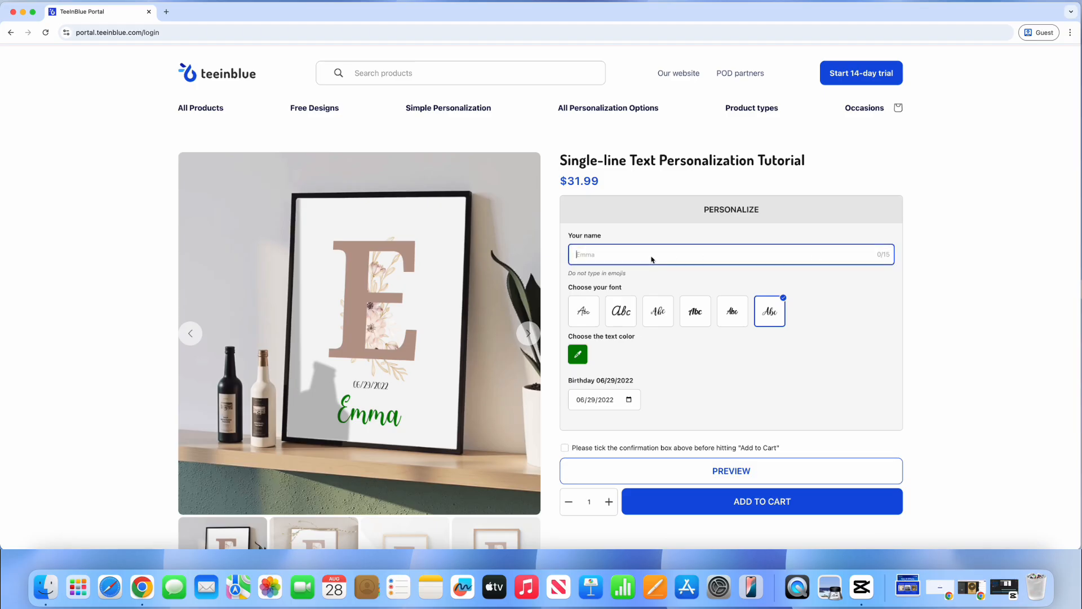
Step: Test the initial preview by typing Anna and then Daisy as the name
{"action": "type", "text": "Anna"}
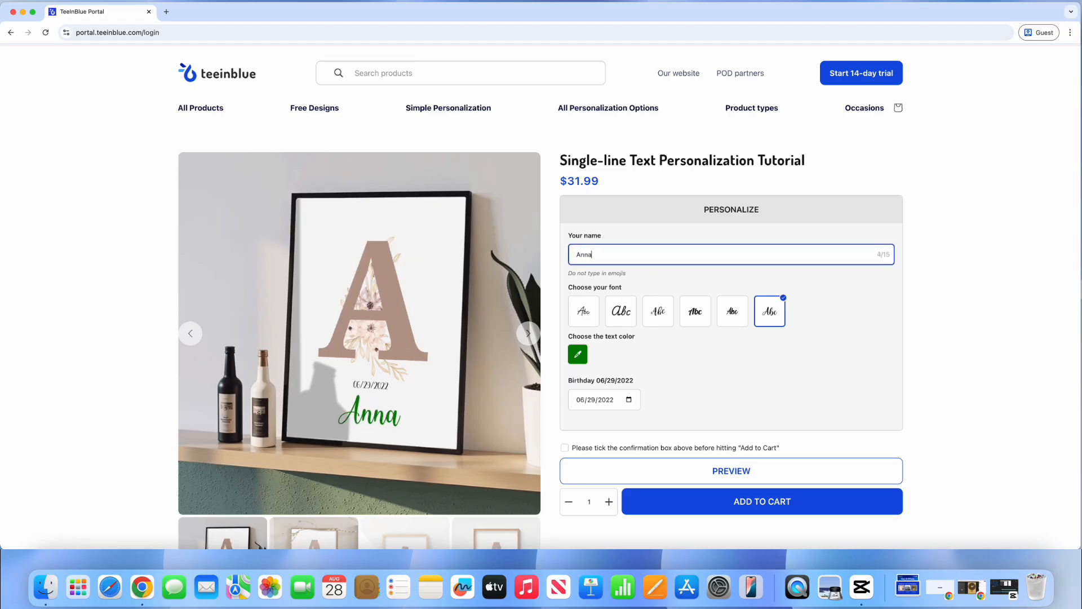
{"action": "key", "text": "BackSpace"}
{"action": "key", "text": "BackSpace"}
{"action": "key", "text": "BackSpace"}
{"action": "key", "text": "BackSpace"}
{"action": "type", "text": "Daisy"}
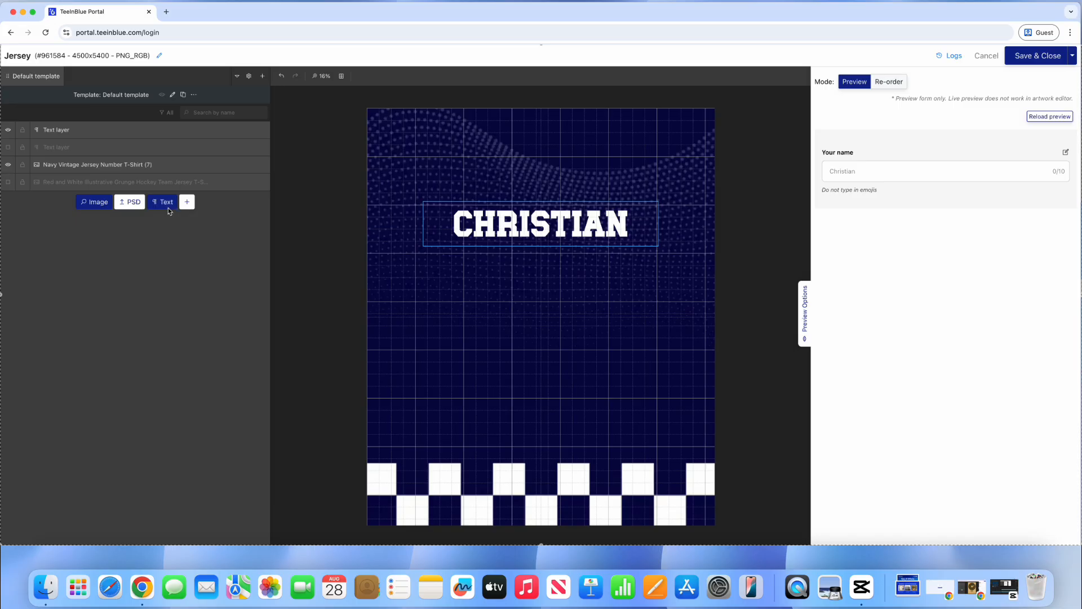
Step: Add a new text layer reading '11' coloured white (#ffffff)
{"action": "left_click", "coordinate": [167, 203]}
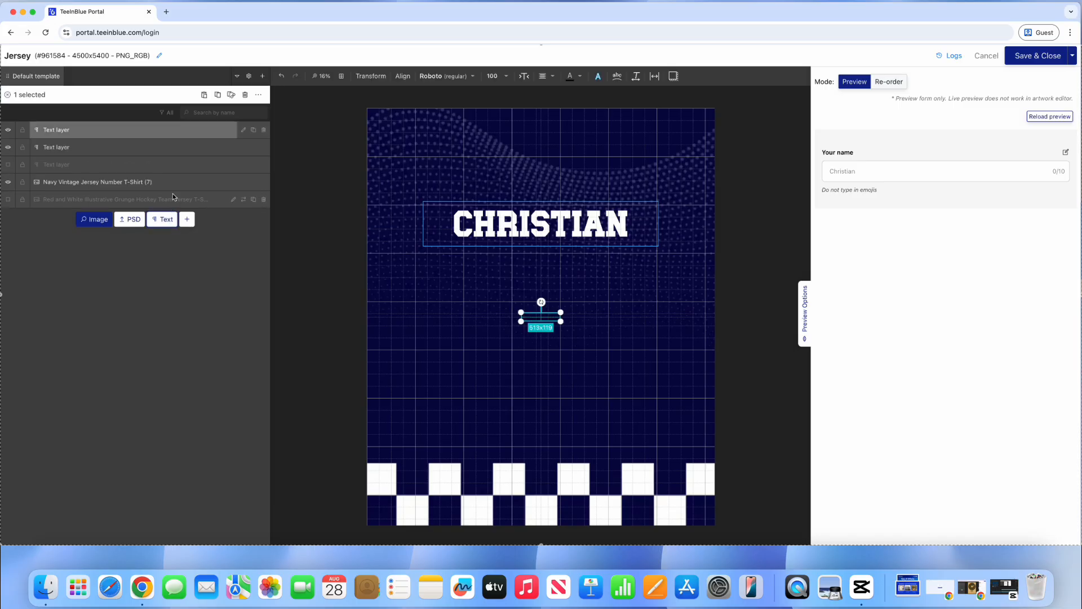
{"action": "left_click", "coordinate": [244, 130]}
{"action": "left_click_drag", "start_coordinate": [198, 136], "coordinate": [23, 139]}
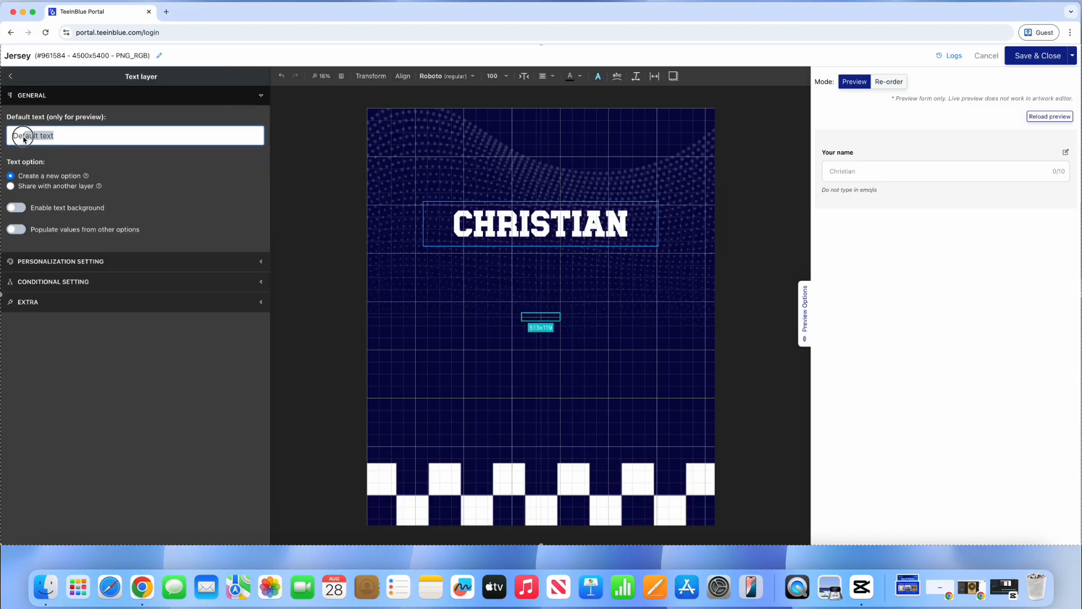
{"action": "type", "text": "11"}
{"action": "left_click", "coordinate": [570, 77]}
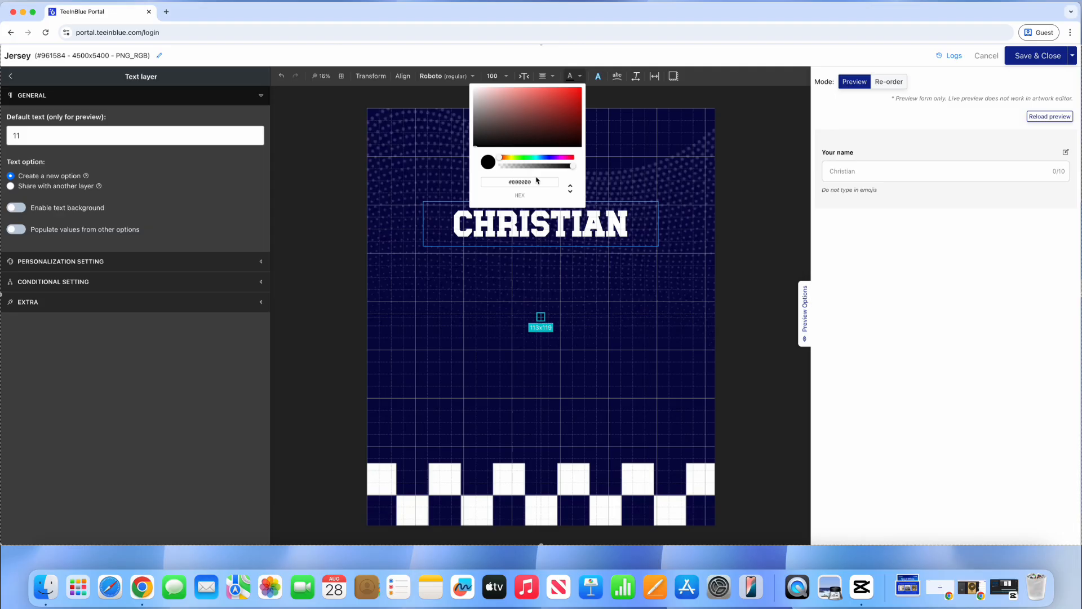
{"action": "double_click", "coordinate": [537, 181]}
{"action": "type", "text": "ffffff"}
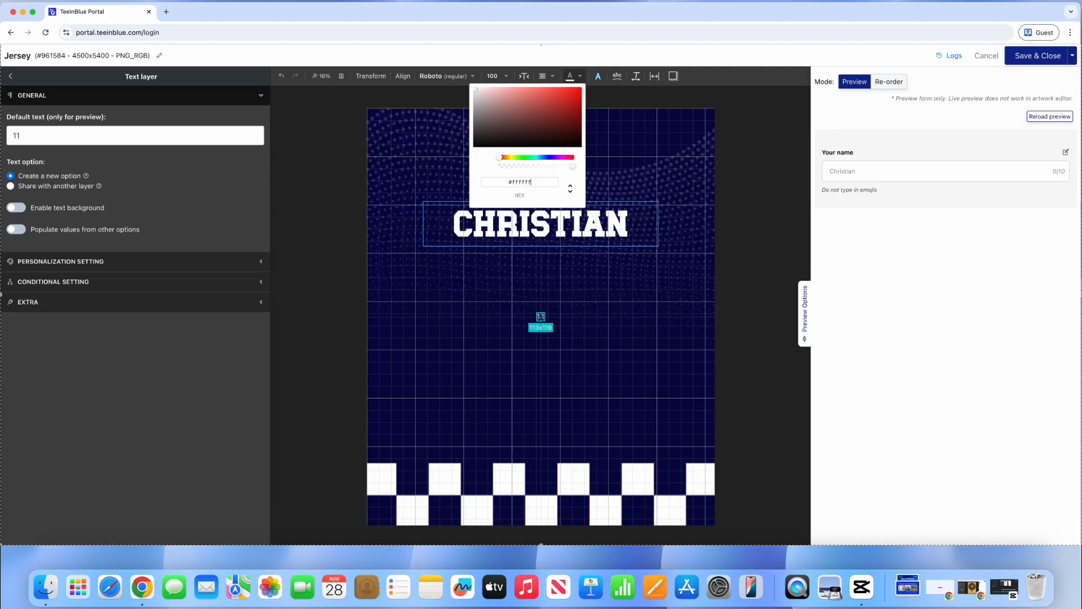
Step: Set the 11 to custom font AtlantaCollegeRegular-1Gva2, size 2400, and move it below CHRISTIAN
{"action": "left_click", "coordinate": [445, 77]}
{"action": "left_click", "coordinate": [432, 123]}
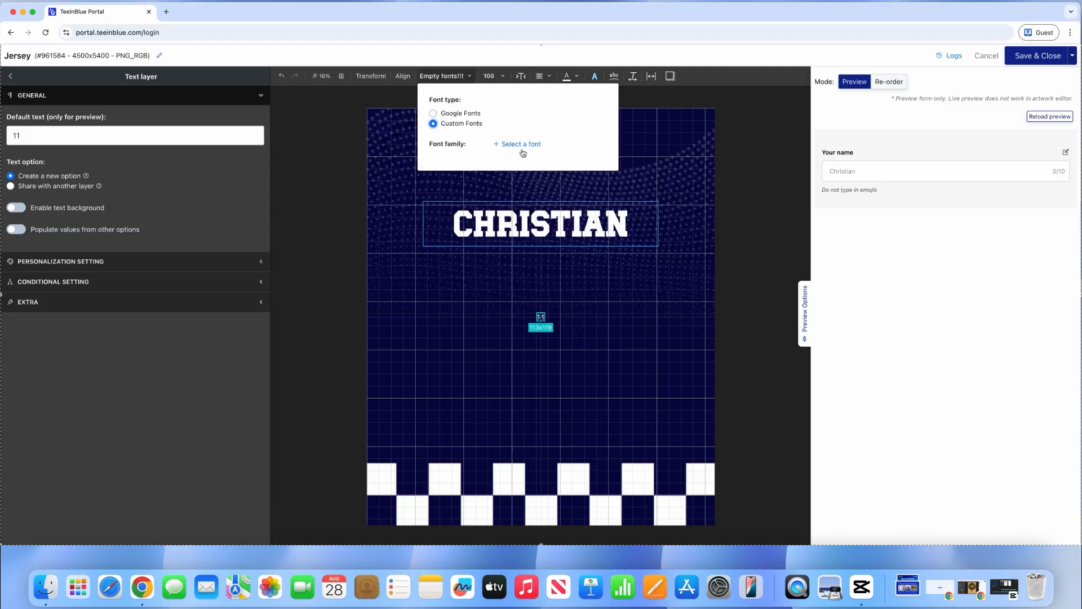
{"action": "left_click", "coordinate": [523, 144]}
{"action": "left_click", "coordinate": [435, 353]}
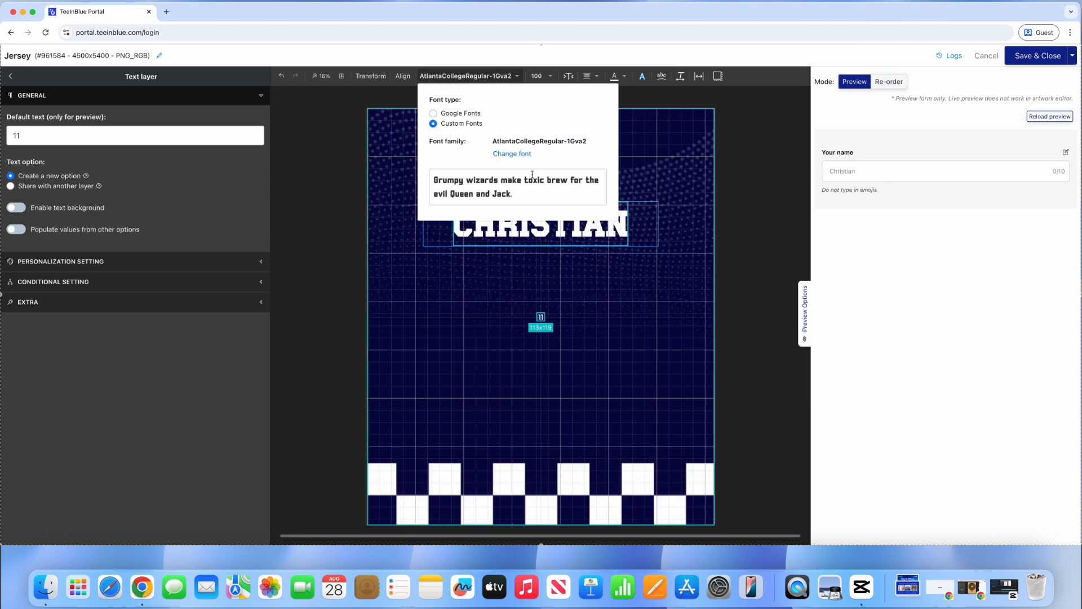
{"action": "left_click", "coordinate": [543, 76]}
{"action": "left_click", "coordinate": [539, 292]}
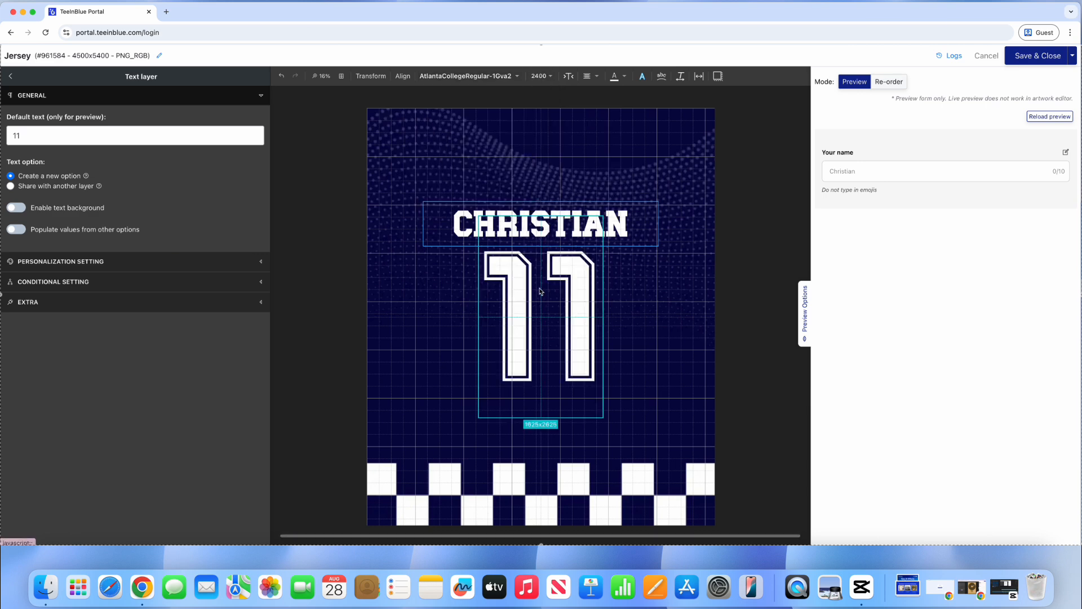
{"action": "left_click_drag", "start_coordinate": [539, 291], "coordinate": [556, 299]}
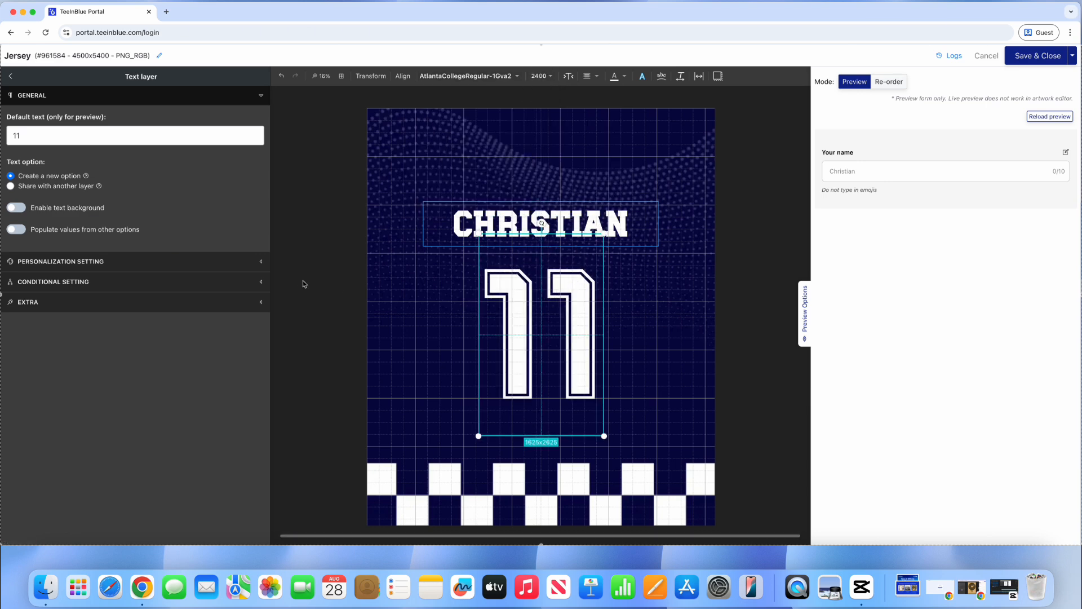
{"action": "left_click", "coordinate": [236, 263]}
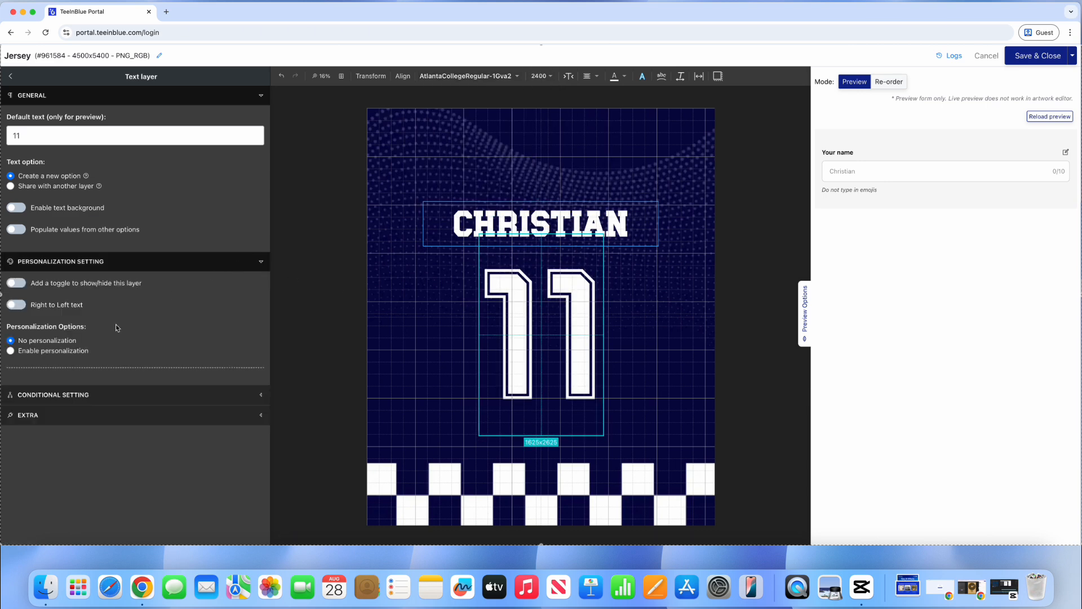
Step: Make the number layer personalizable, titled 'Your jersey number' with placeholder 11
{"action": "left_click", "coordinate": [58, 351]}
{"action": "scroll", "coordinate": [124, 318], "scroll_direction": "down", "scroll_amount": 2}
{"action": "scroll", "coordinate": [125, 319], "scroll_direction": "down", "scroll_amount": 5}
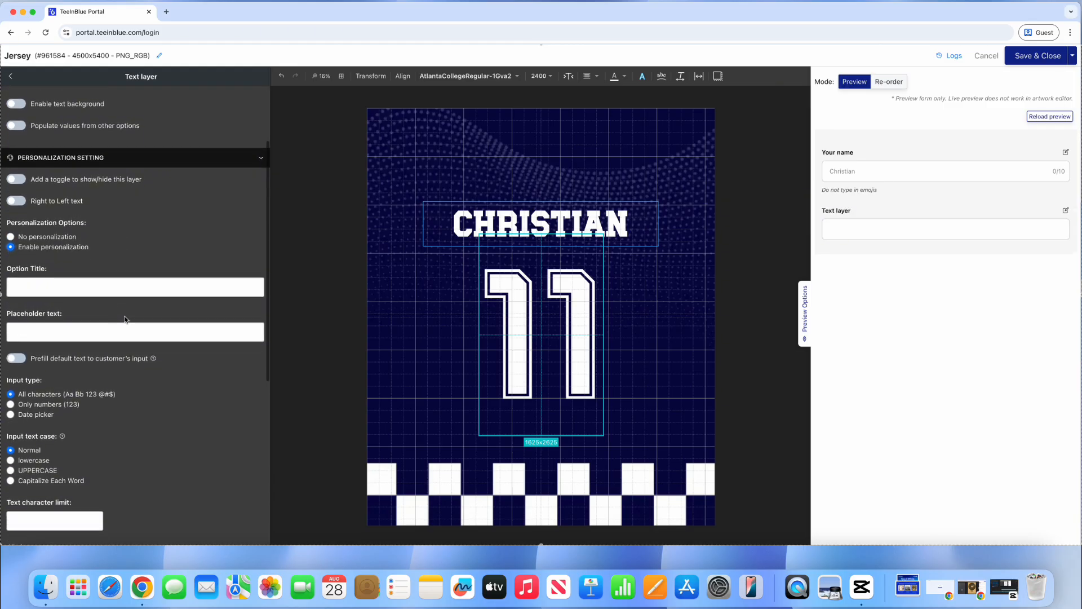
{"action": "left_click", "coordinate": [61, 205]}
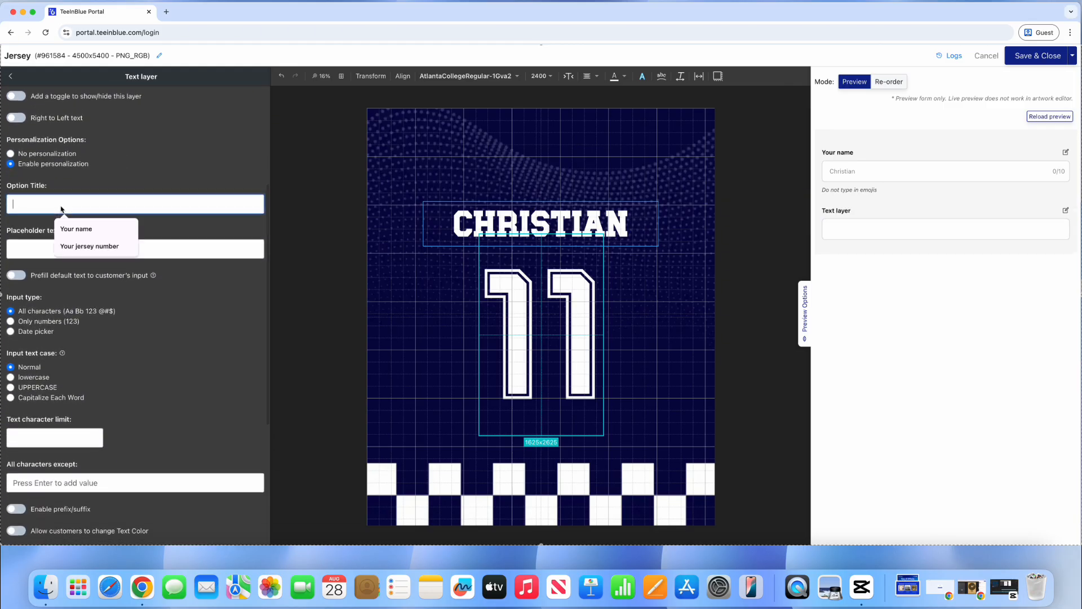
{"action": "left_click", "coordinate": [73, 246]}
{"action": "left_click", "coordinate": [59, 249]}
{"action": "type", "text": "11"}
{"action": "left_click", "coordinate": [89, 272]}
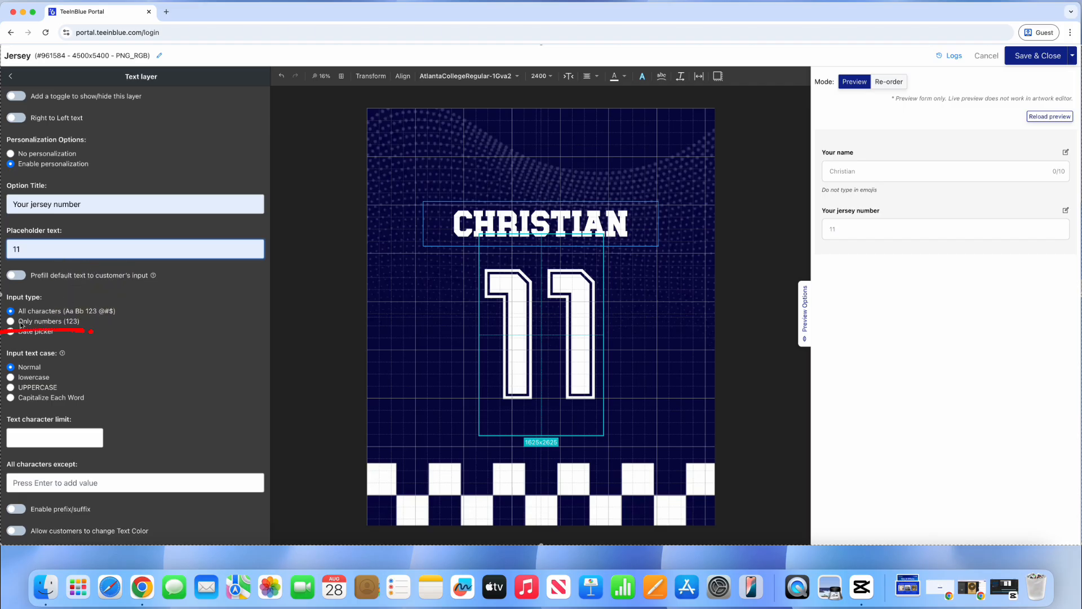
Step: Restrict the jersey number to numbers 0–99 with the instruction 'Enter 2-digit number'
{"action": "left_click", "coordinate": [76, 322]}
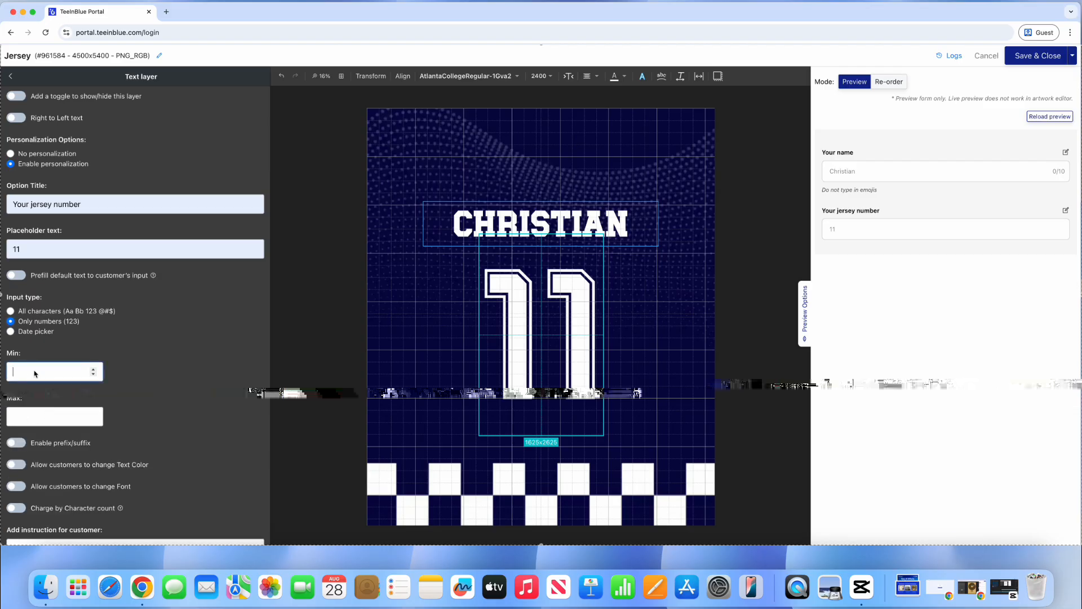
{"action": "type", "text": "00"}
{"action": "left_click", "coordinate": [37, 415]}
{"action": "type", "text": "99"}
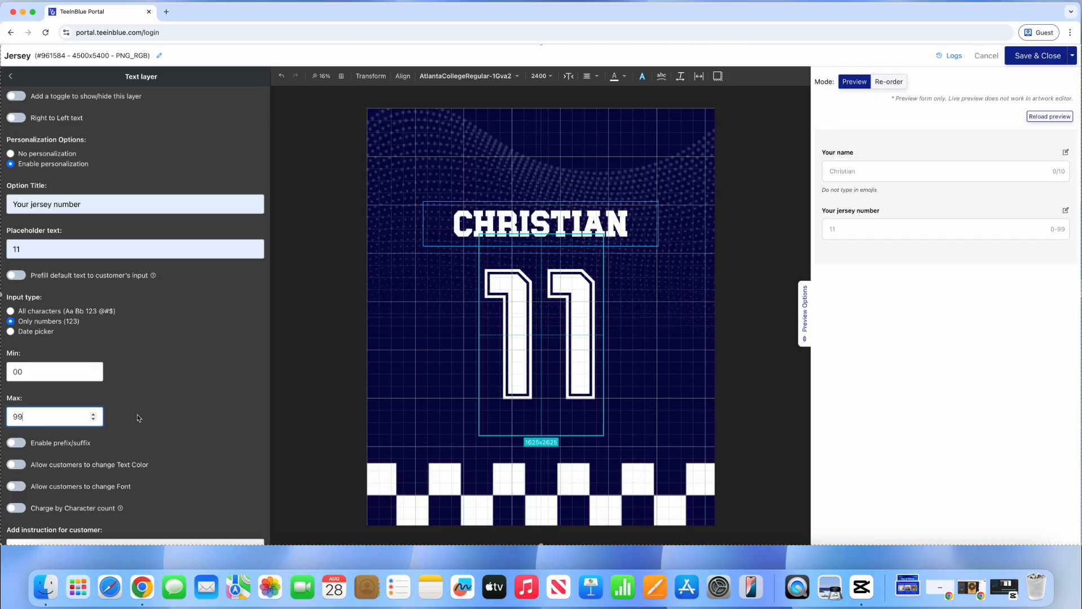
{"action": "scroll", "coordinate": [139, 418], "scroll_direction": "down", "scroll_amount": 3}
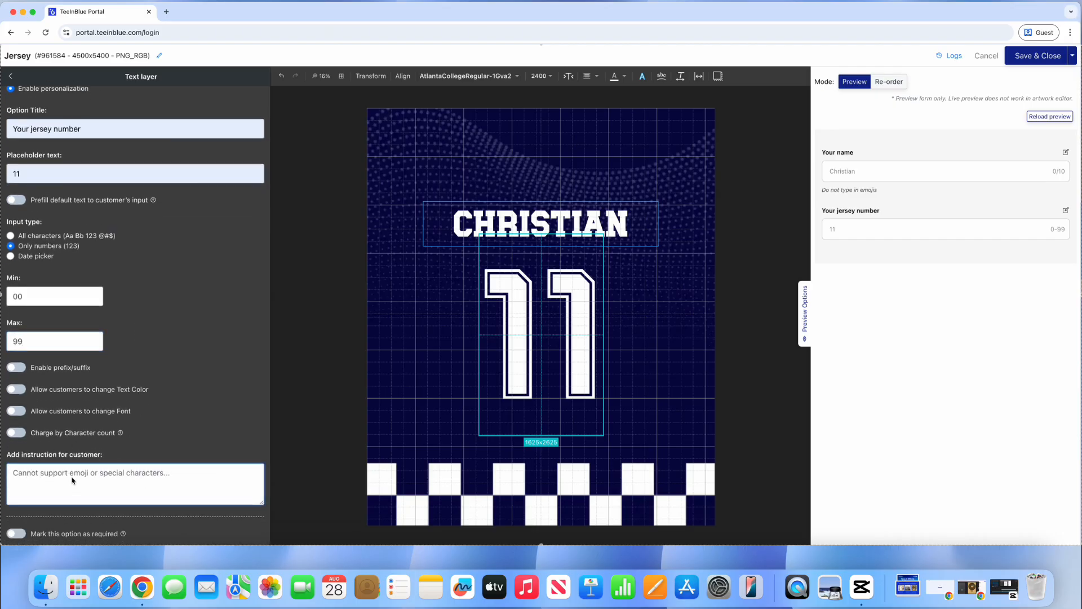
{"action": "type", "text": "Enter 2-digit number"}
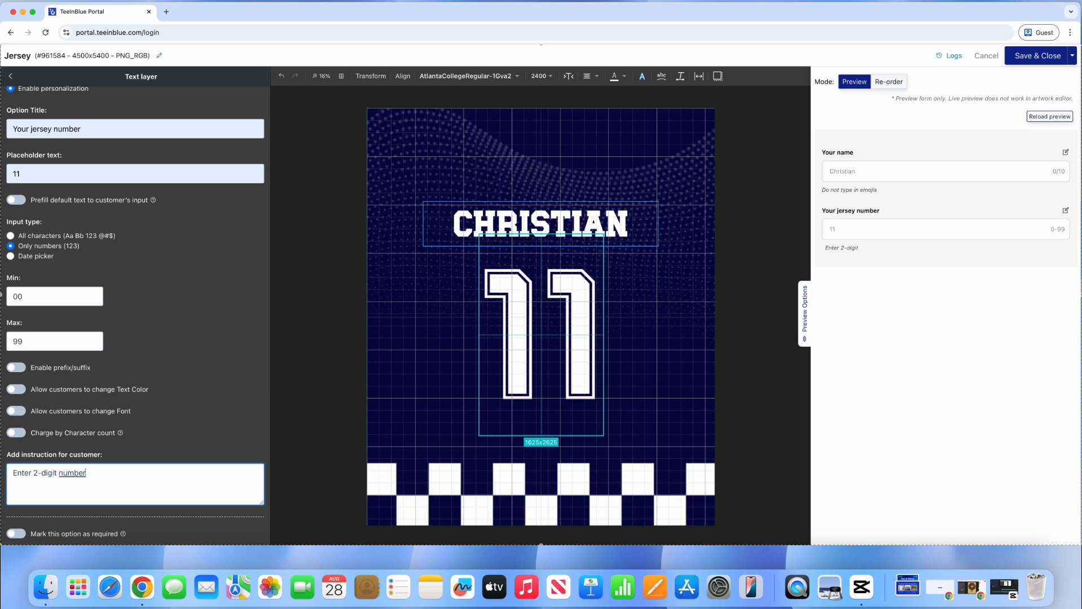
{"action": "key", "text": "Return"}
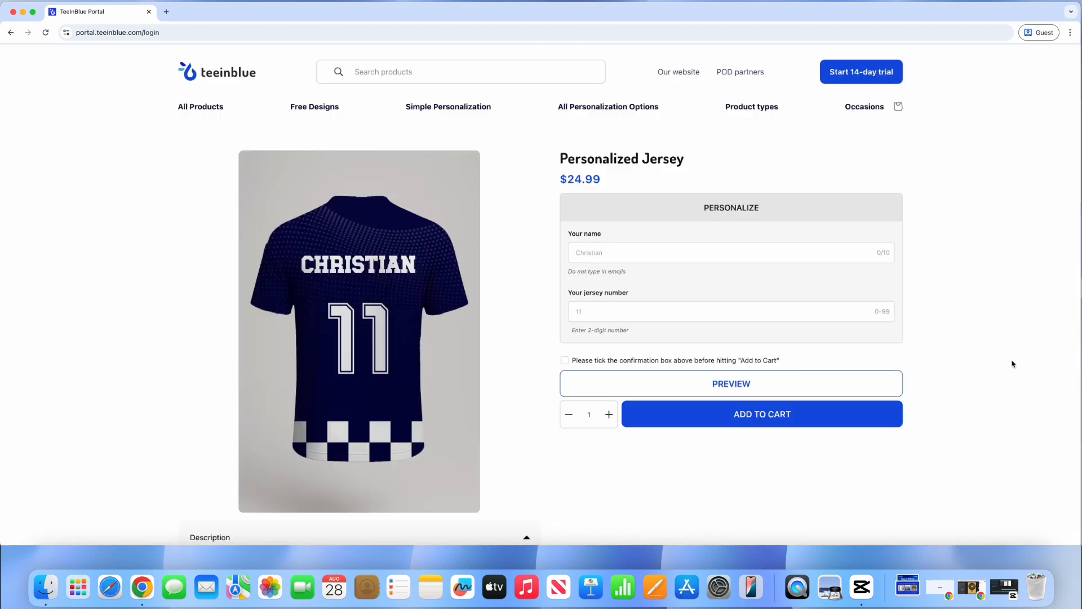
Step: Personalize the jersey preview with the name James and the number 99
{"action": "left_click", "coordinate": [607, 257]}
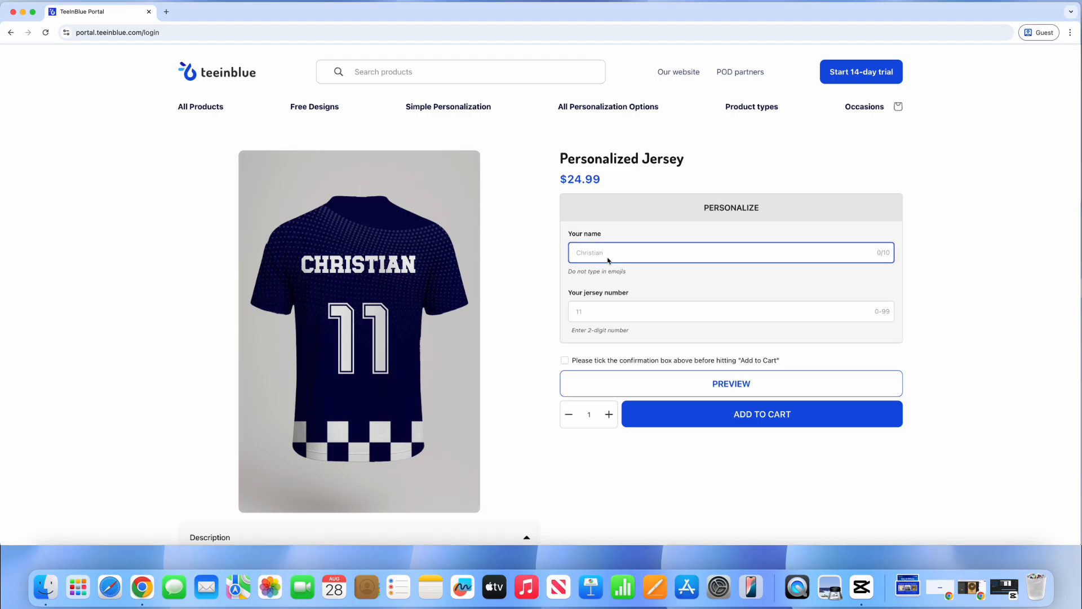
{"action": "type", "text": "James"}
{"action": "left_click", "coordinate": [604, 310]}
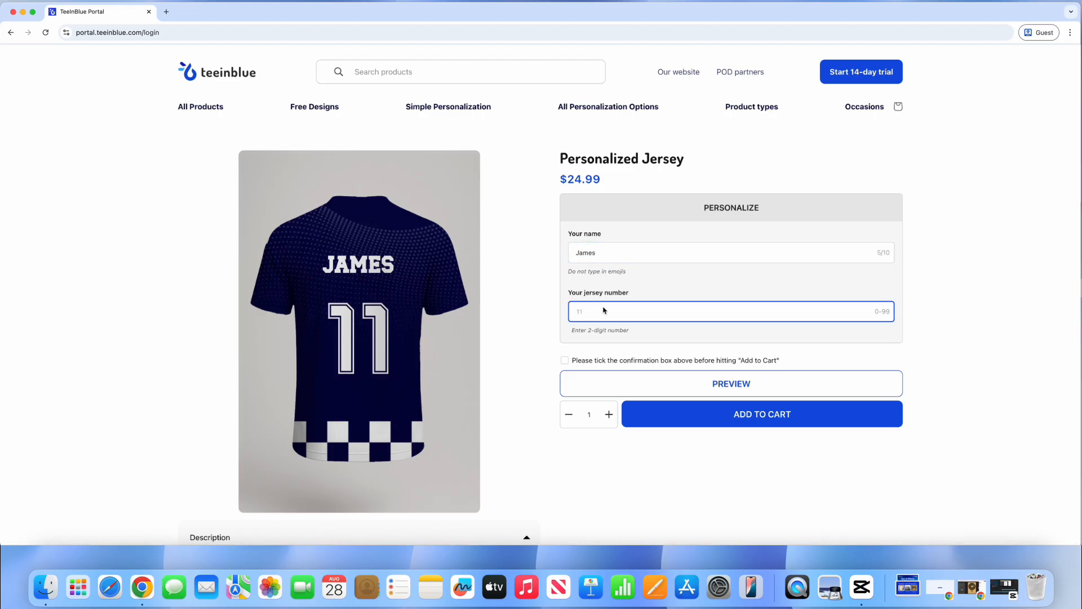
{"action": "type", "text": "99"}
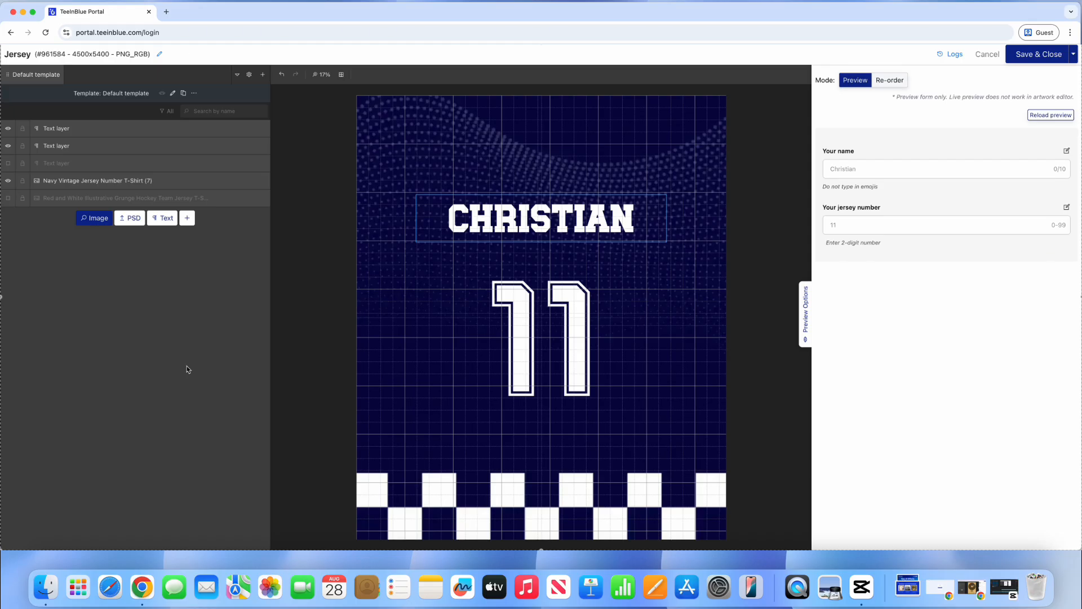
Step: Give the 11 number layer a red text stroke 50 px wide
{"action": "left_click", "coordinate": [499, 345]}
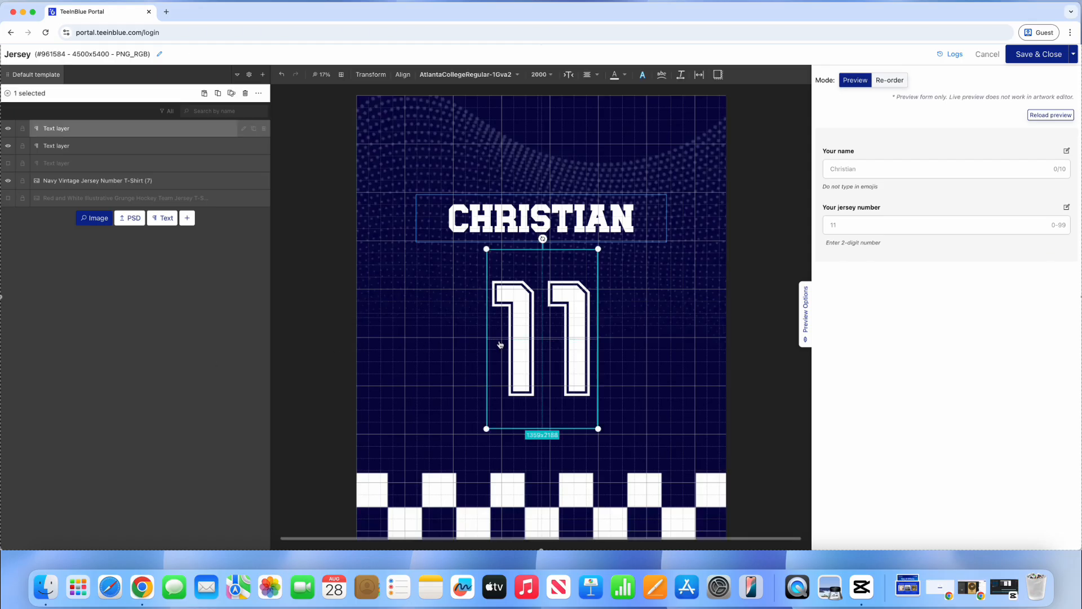
{"action": "left_click", "coordinate": [642, 78]}
{"action": "left_click", "coordinate": [546, 95]}
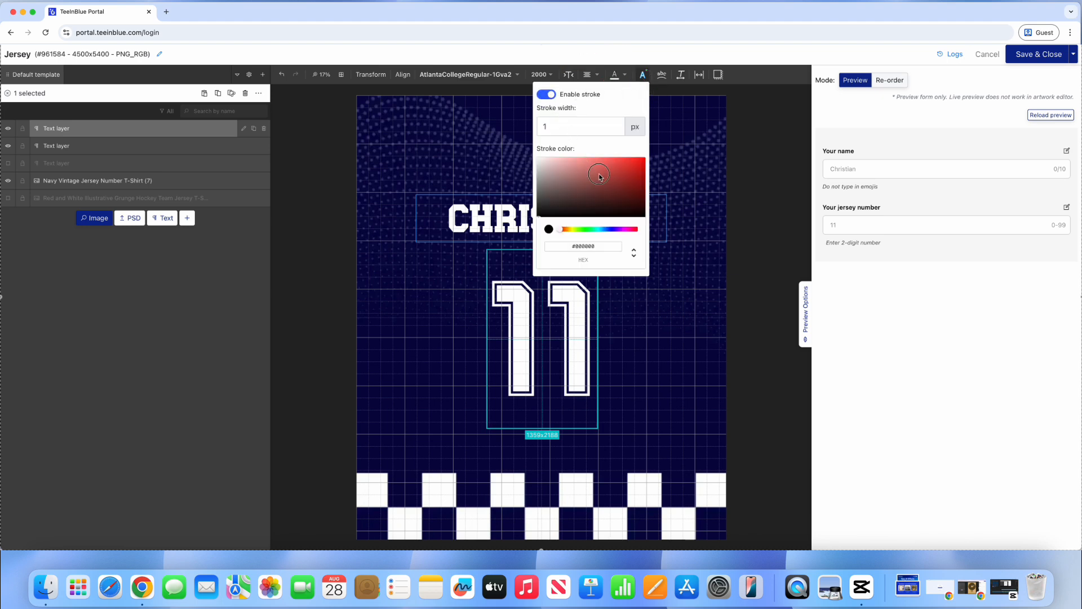
{"action": "left_click", "coordinate": [629, 170]}
{"action": "left_click_drag", "start_coordinate": [629, 170], "coordinate": [637, 167]}
{"action": "double_click", "coordinate": [544, 127]}
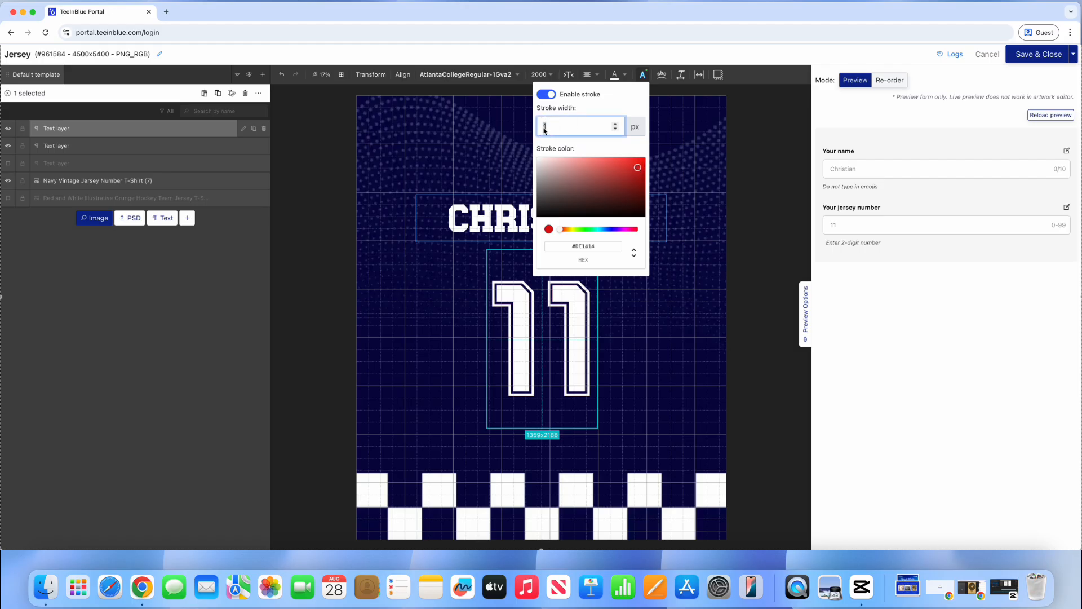
{"action": "type", "text": "50"}
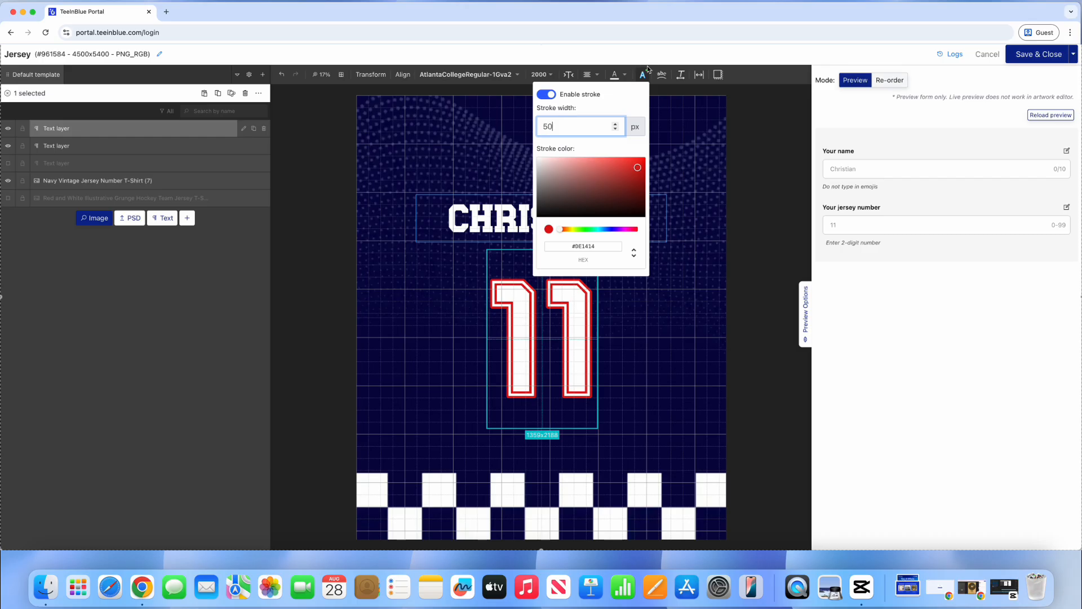
{"action": "left_click", "coordinate": [658, 282]}
{"action": "left_click", "coordinate": [658, 281]}
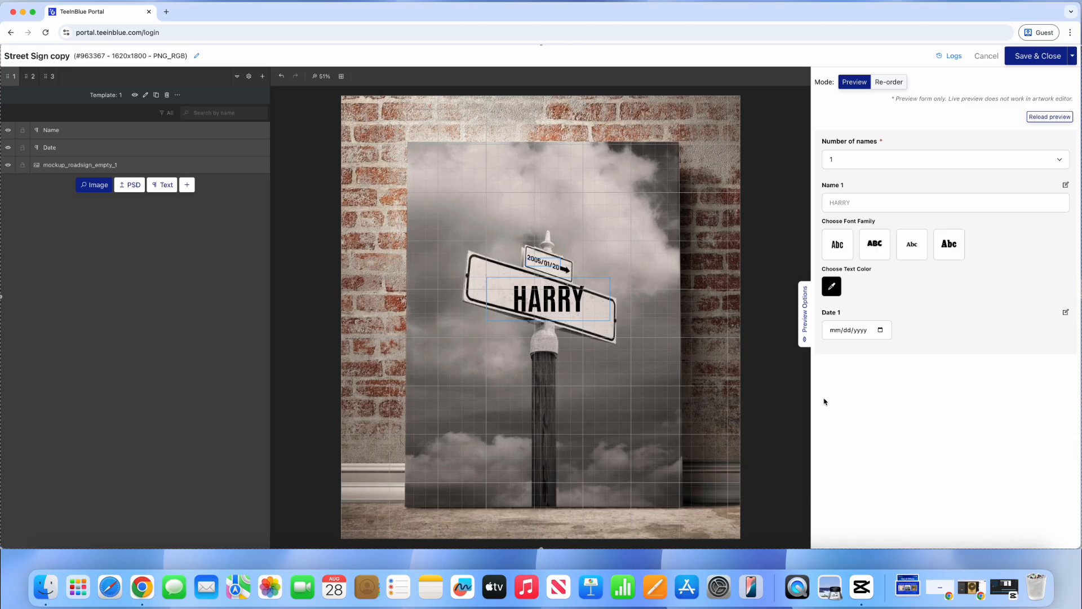
Step: Skew the HARRY name text with horizontal skew angle -4
{"action": "left_click", "coordinate": [547, 299]}
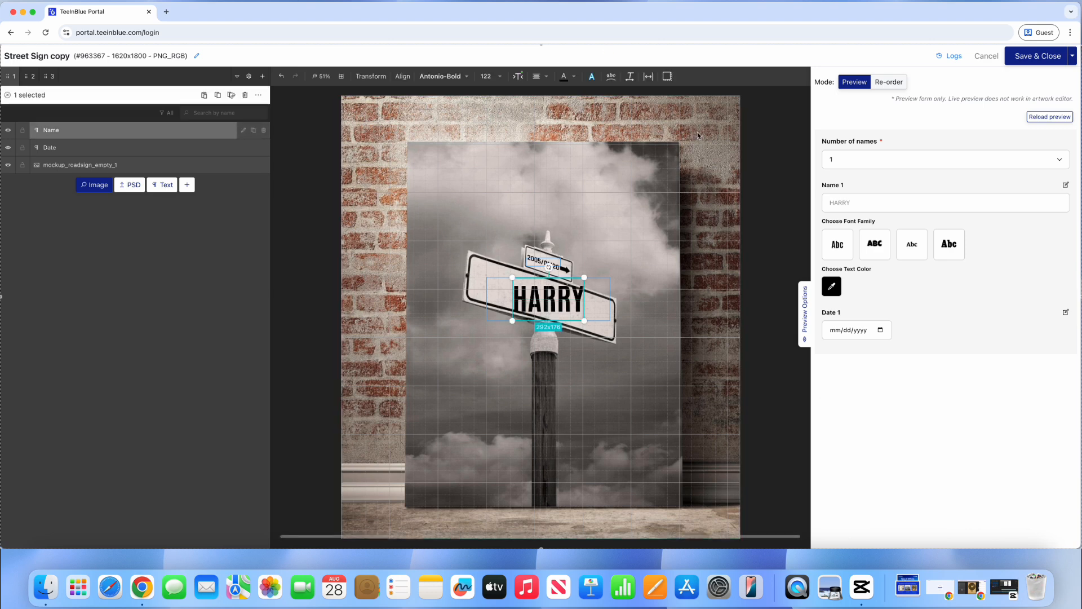
{"action": "left_click", "coordinate": [630, 77]}
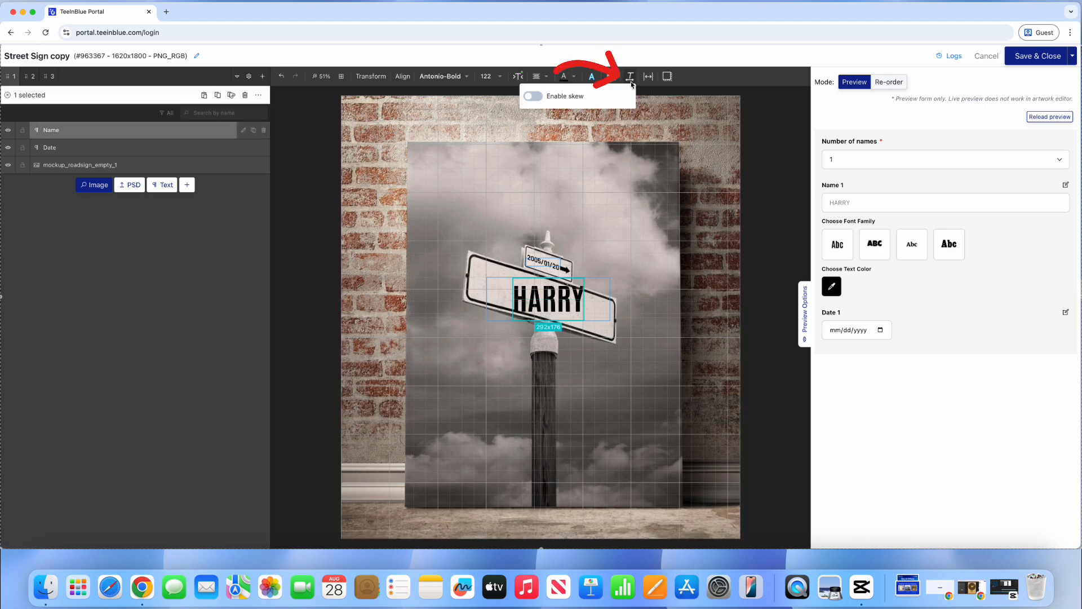
{"action": "left_click", "coordinate": [532, 96]}
{"action": "left_click_drag", "start_coordinate": [577, 152], "coordinate": [576, 126]}
{"action": "left_click", "coordinate": [578, 124]}
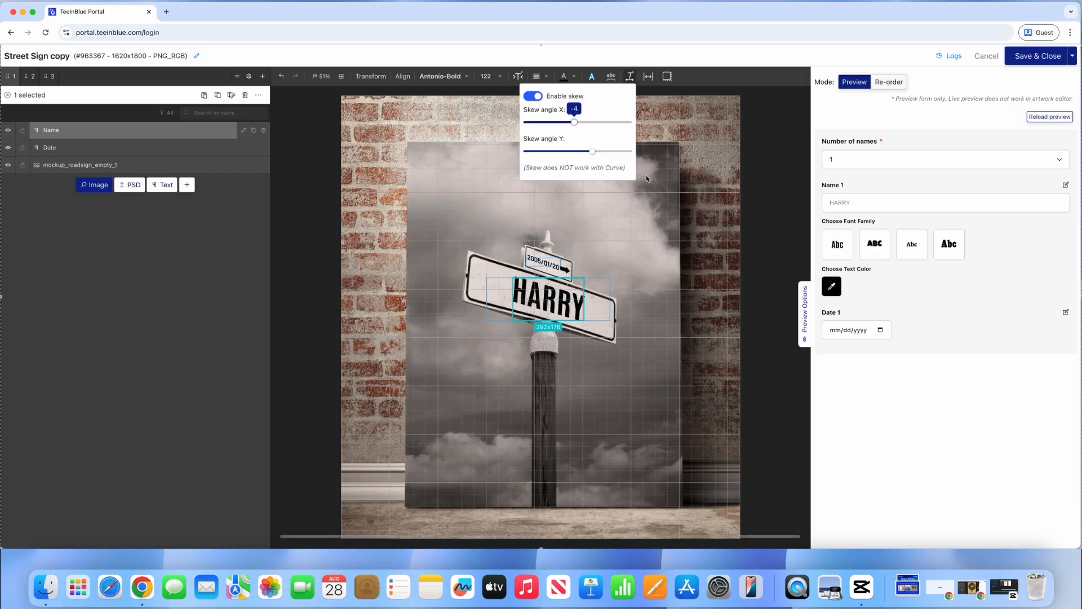
{"action": "left_click", "coordinate": [629, 82]}
Step: Toggle HARRY's outline on then off, then reselect HARRY for shadow settings
{"action": "left_click", "coordinate": [596, 80]}
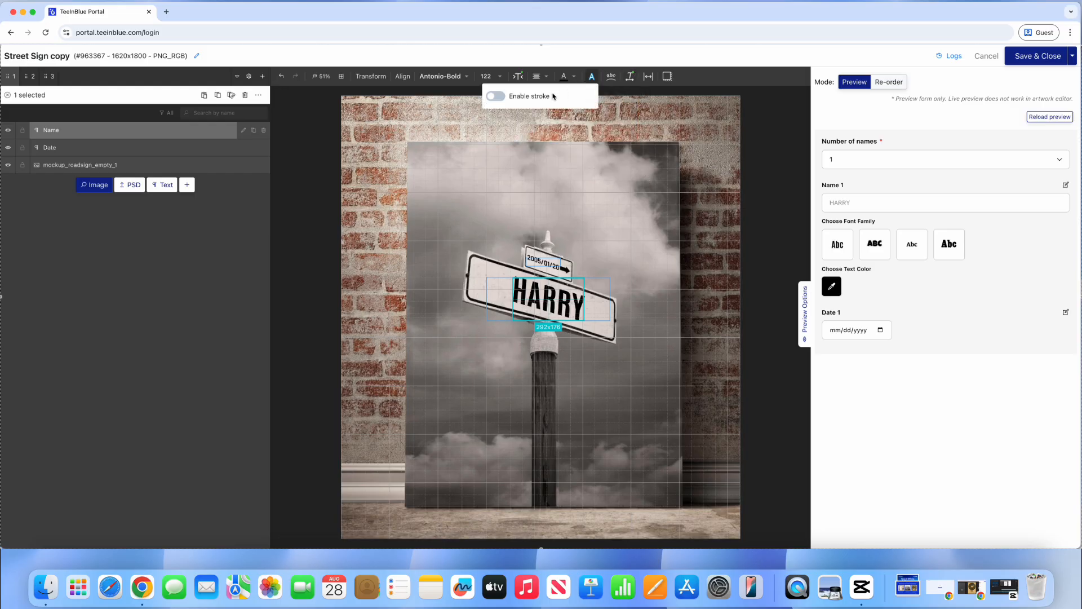
{"action": "left_click", "coordinate": [496, 97]}
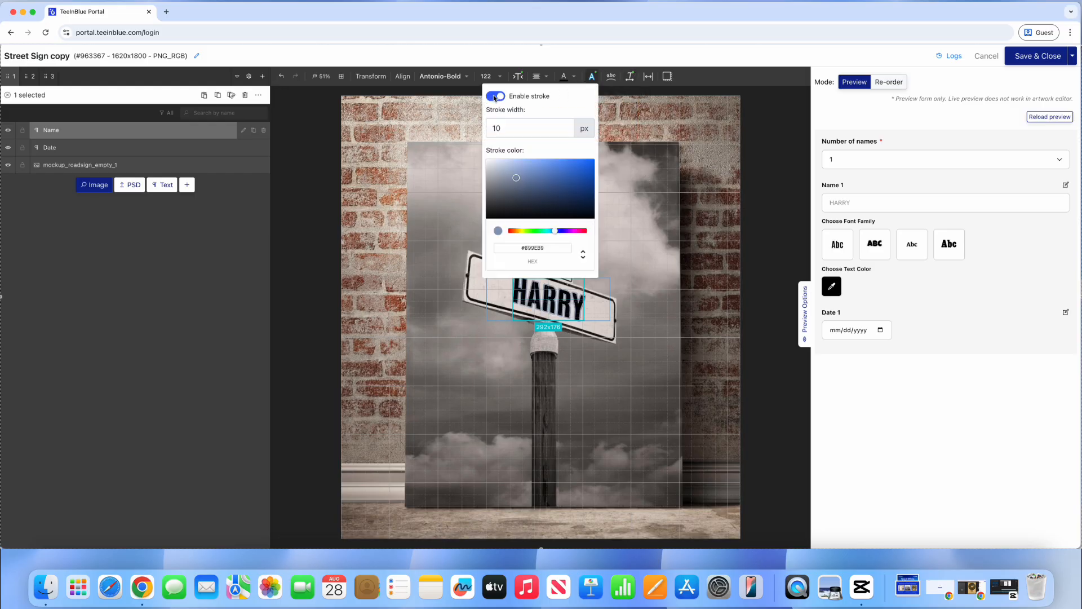
{"action": "left_click", "coordinate": [592, 80]}
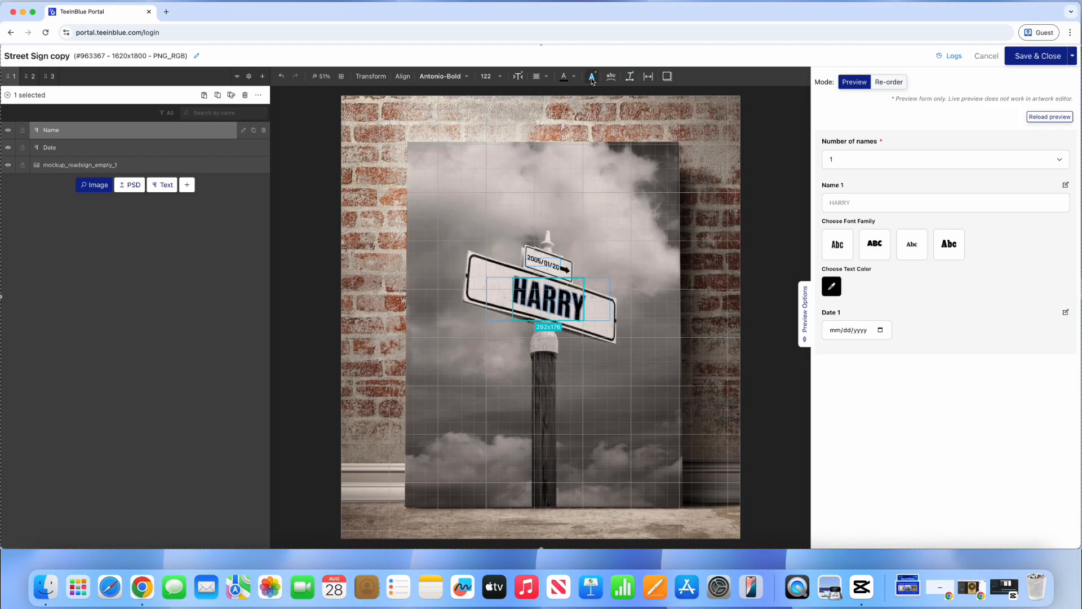
{"action": "left_click", "coordinate": [592, 80]}
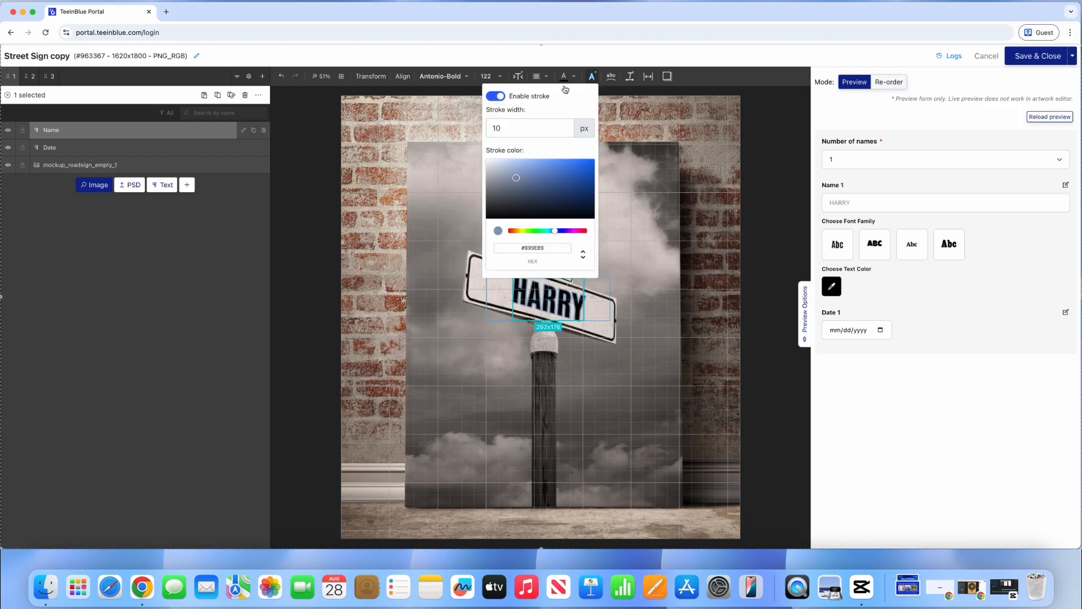
{"action": "left_click", "coordinate": [495, 96]}
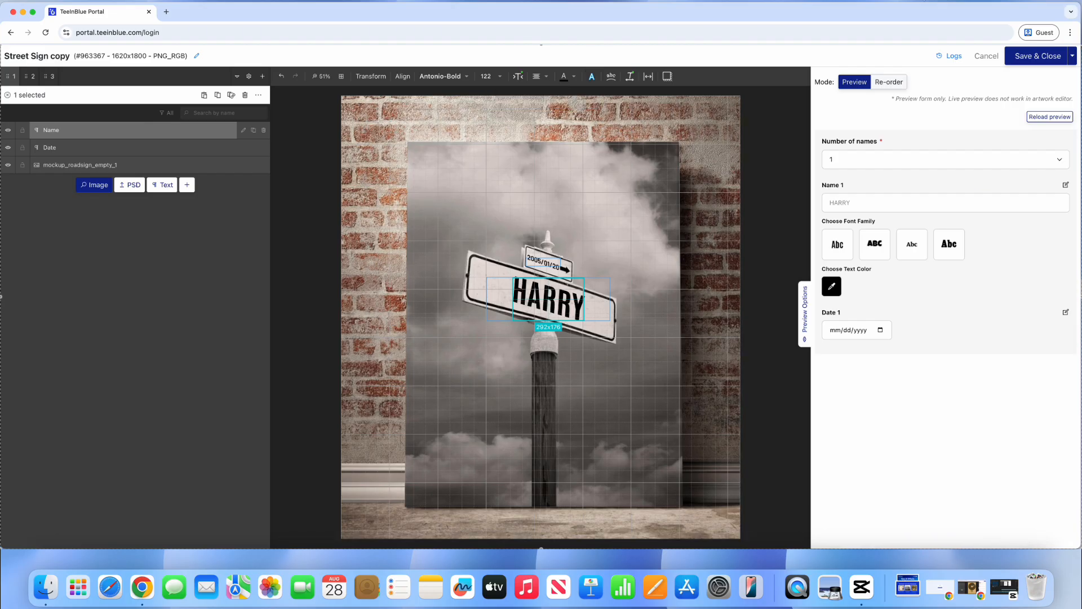
{"action": "left_click", "coordinate": [167, 416]}
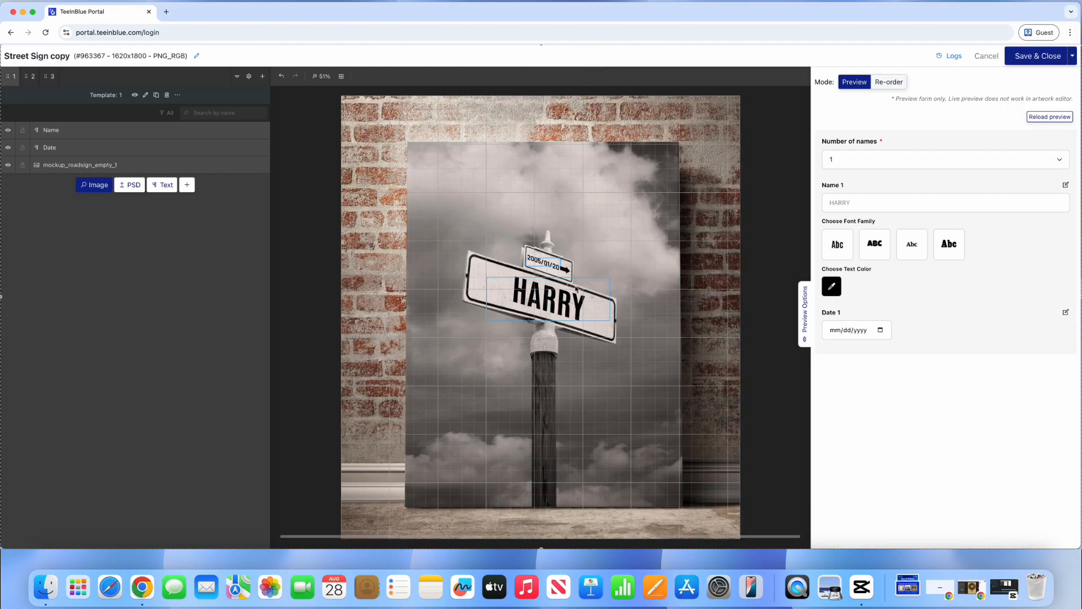
{"action": "left_click", "coordinate": [557, 320]}
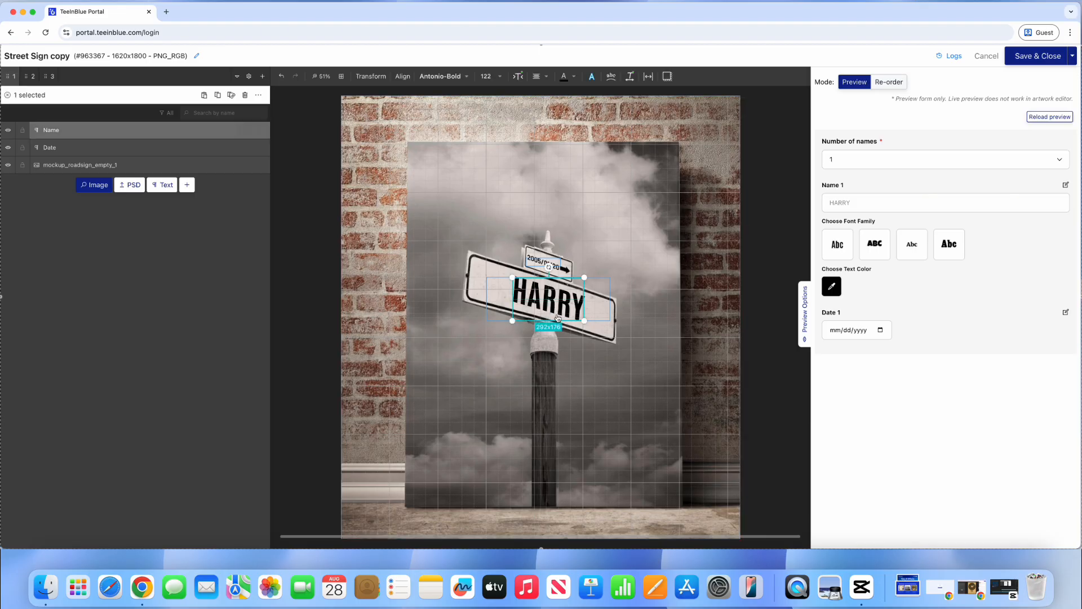
{"action": "left_click", "coordinate": [668, 78]}
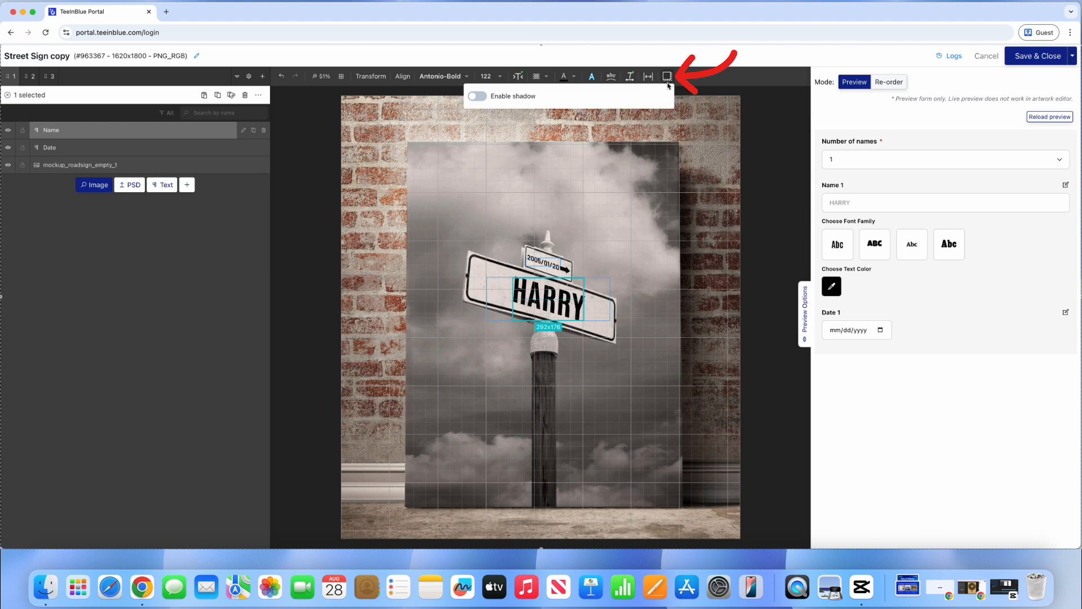
Step: Give HARRY a grey drop shadow with X and Y offsets of 5 and blur 10
{"action": "left_click", "coordinate": [477, 97]}
{"action": "left_click", "coordinate": [624, 128]}
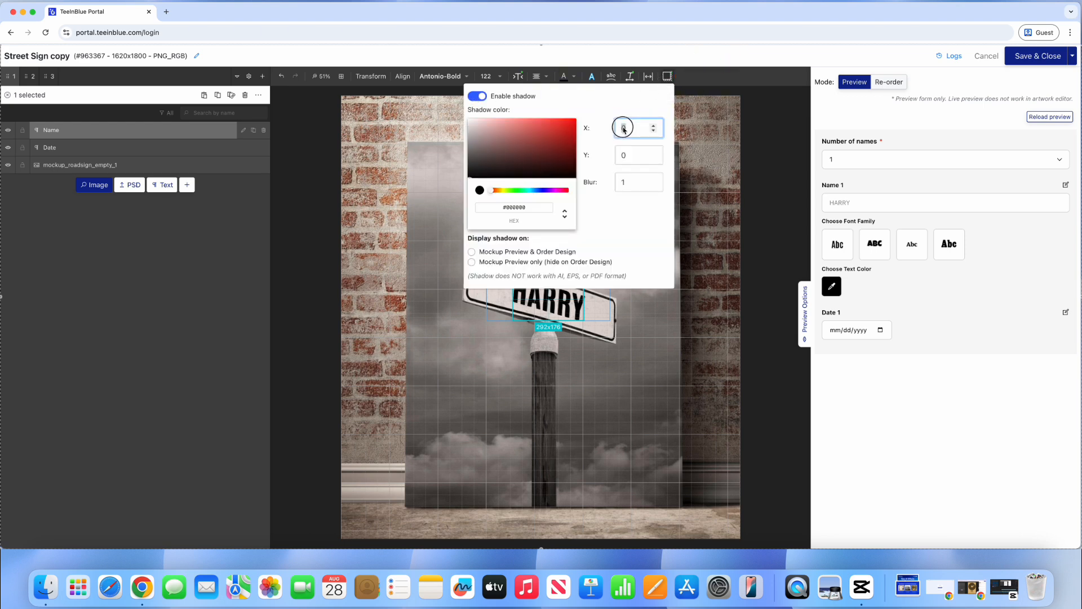
{"action": "type", "text": "5"}
{"action": "left_click", "coordinate": [623, 155]}
{"action": "type", "text": "5"}
{"action": "left_click", "coordinate": [630, 191]}
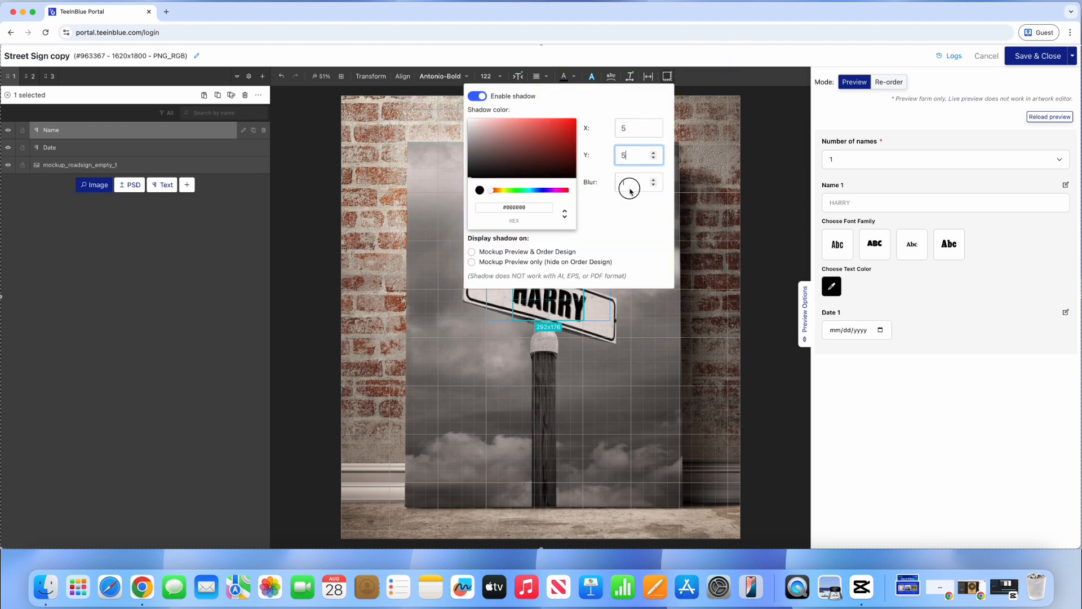
{"action": "type", "text": "10"}
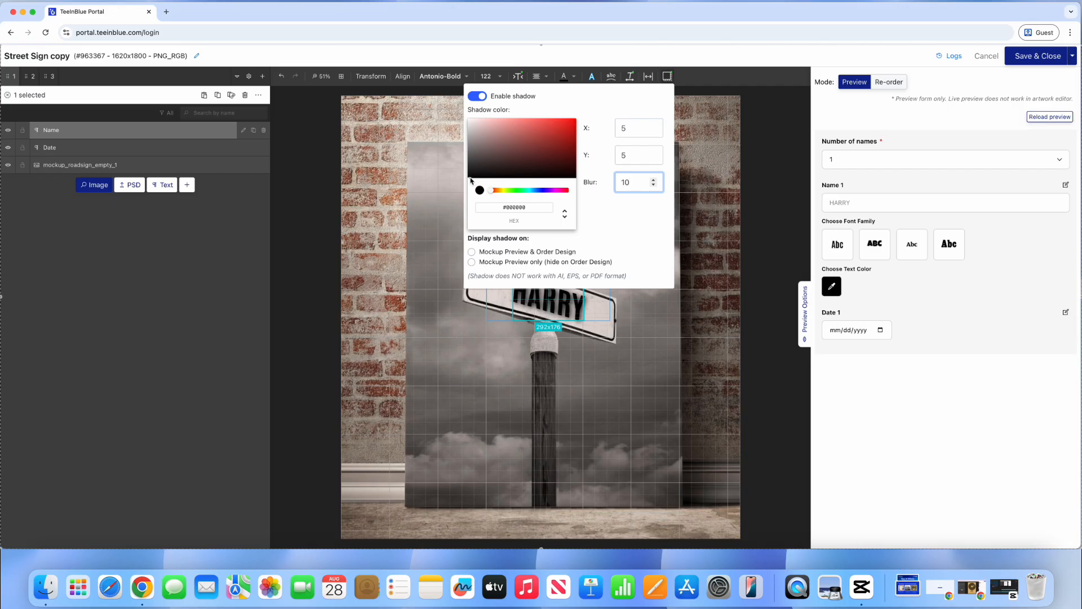
{"action": "left_click", "coordinate": [470, 155]}
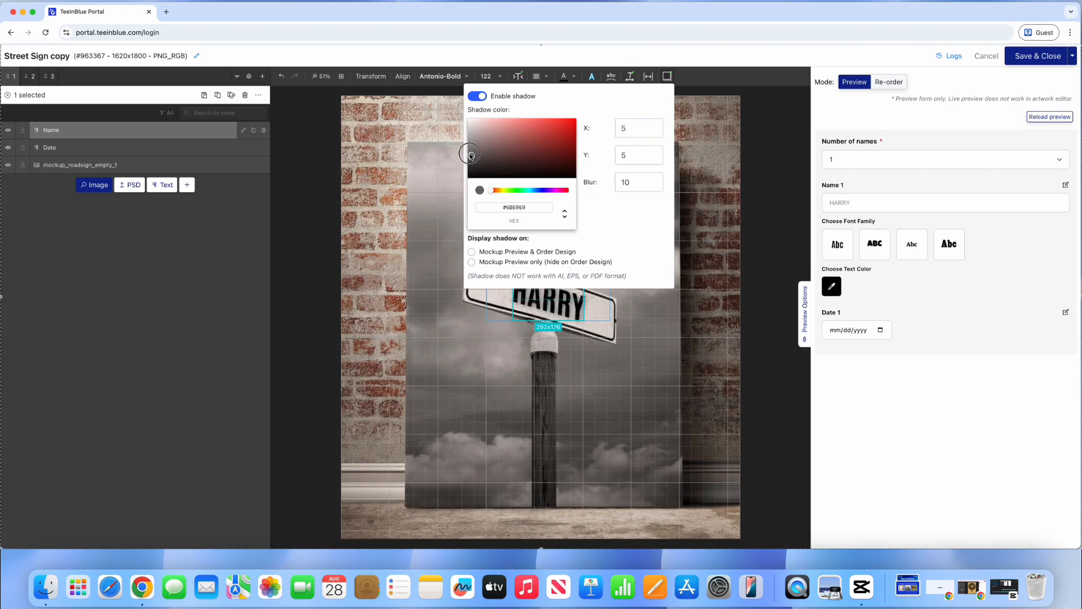
{"action": "left_click_drag", "start_coordinate": [470, 155], "coordinate": [471, 160]}
{"action": "left_click", "coordinate": [251, 347]}
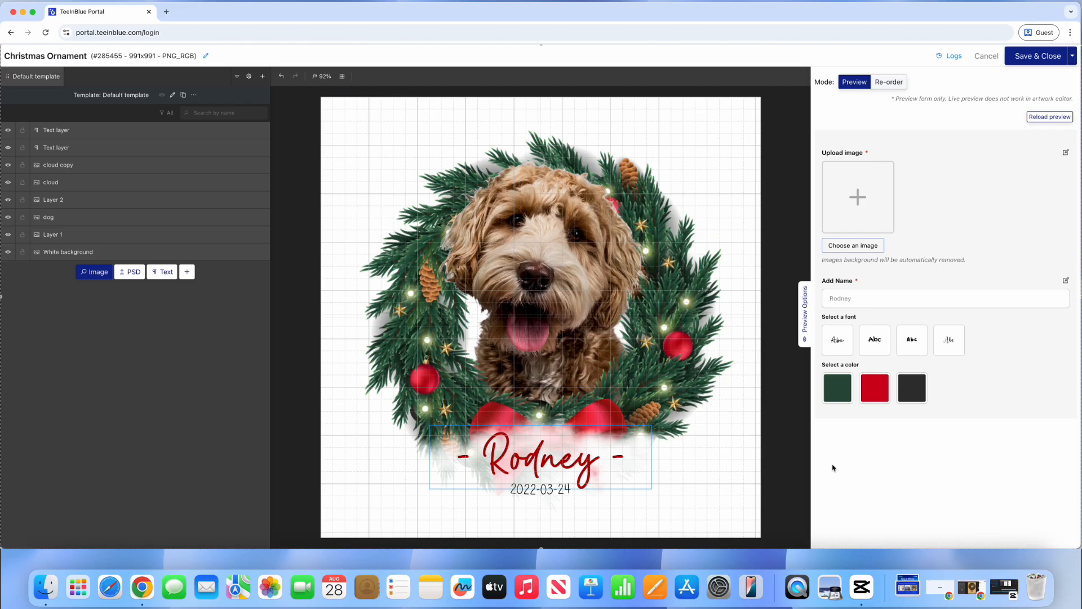
Step: Curve the Rodney name text into an arc with curve radius -64
{"action": "left_click", "coordinate": [597, 469]}
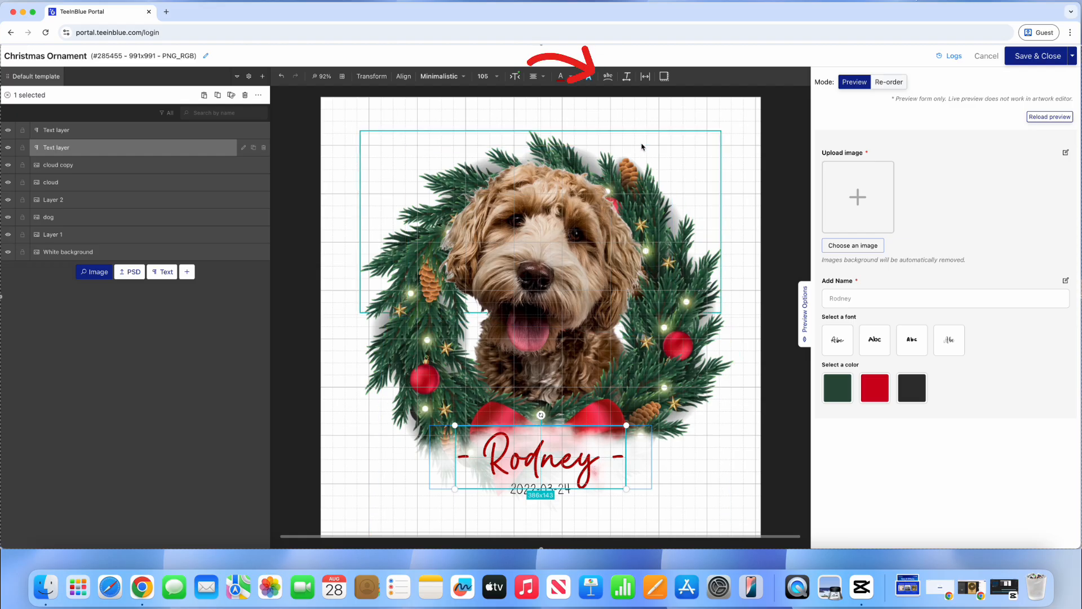
{"action": "left_click", "coordinate": [608, 77]}
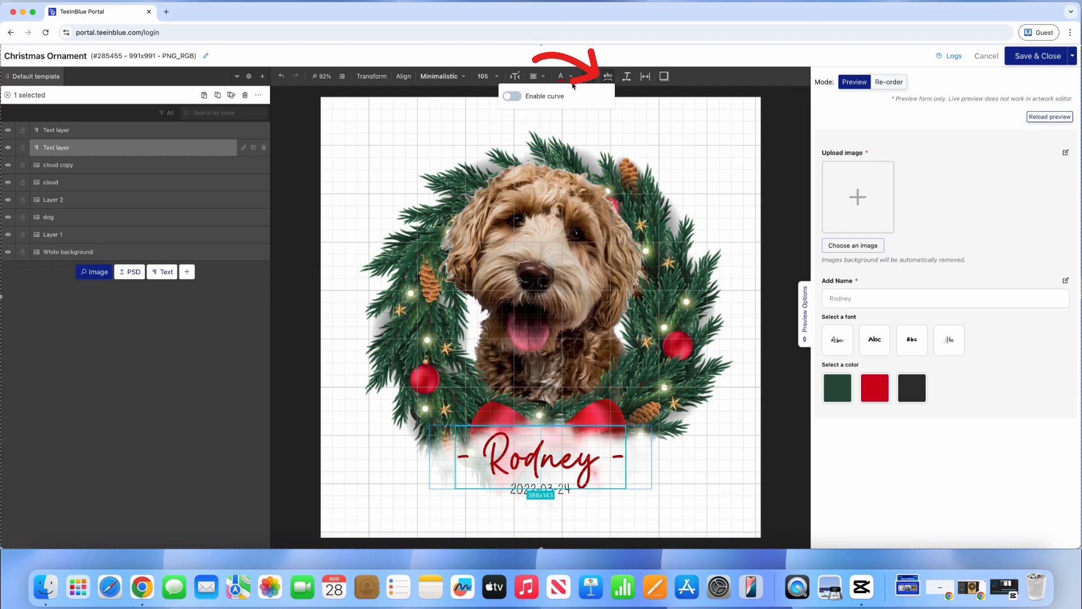
{"action": "left_click", "coordinate": [521, 98]}
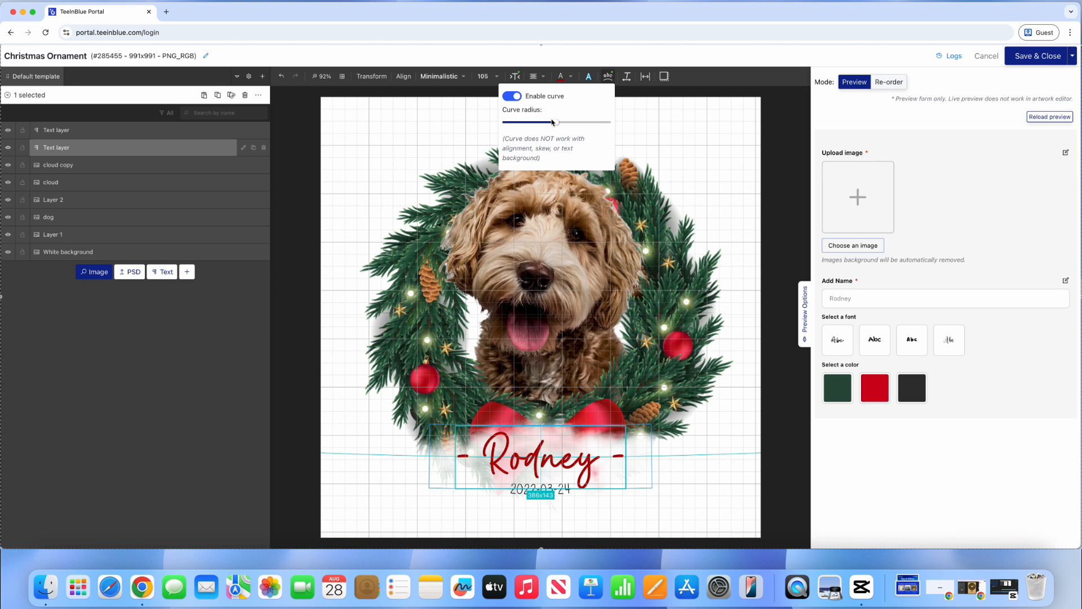
{"action": "mouse_move", "coordinate": [555, 122]}
{"action": "left_mouse_down"}
{"action": "mouse_move", "coordinate": [584, 125]}
{"action": "mouse_move", "coordinate": [541, 125]}
{"action": "left_mouse_up"}
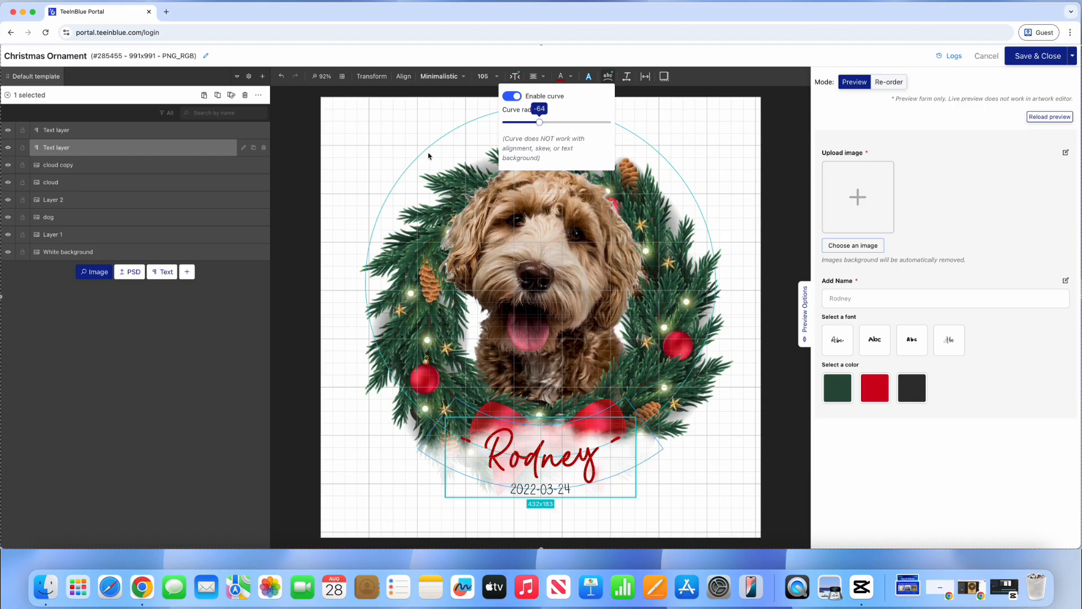
{"action": "left_click", "coordinate": [236, 334]}
{"action": "left_click", "coordinate": [235, 334]}
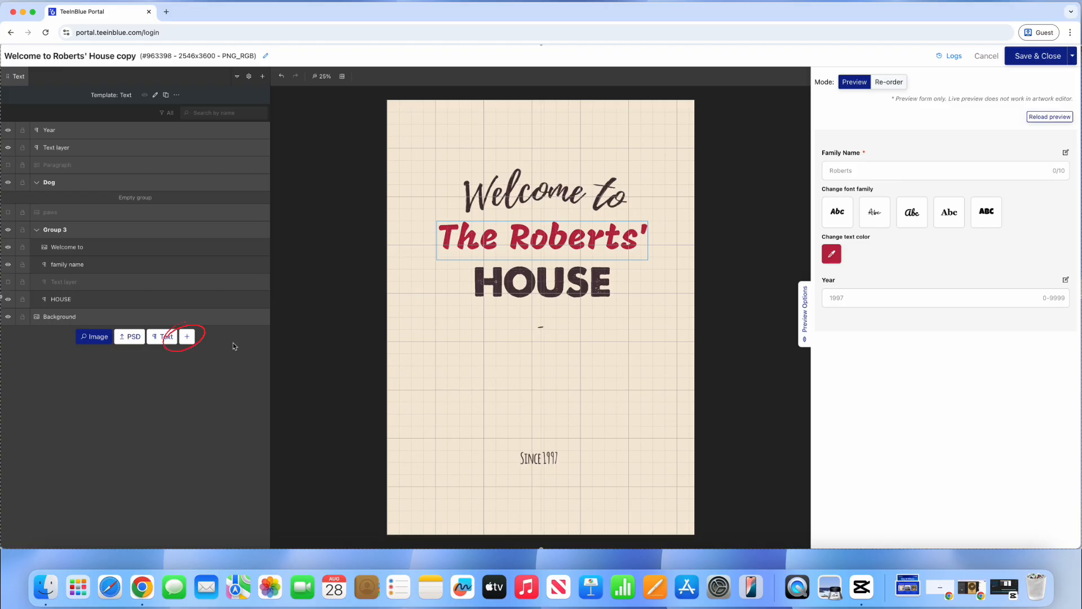
Step: Add a paragraph layer below HOUSE reading 'Where we love is home…but not our hearts'
{"action": "left_click", "coordinate": [189, 343]}
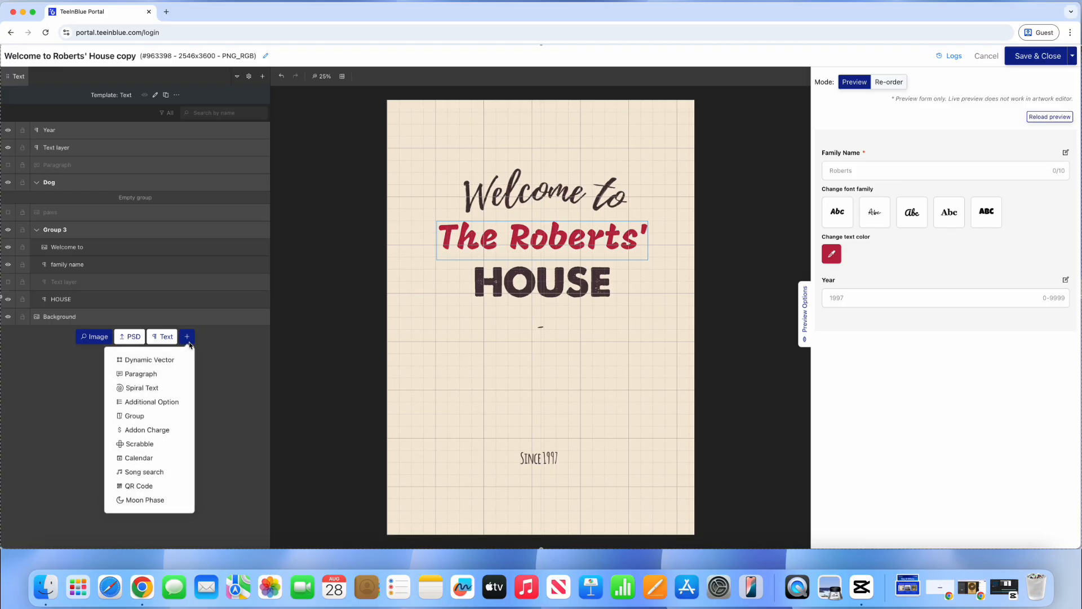
{"action": "left_click", "coordinate": [143, 376]}
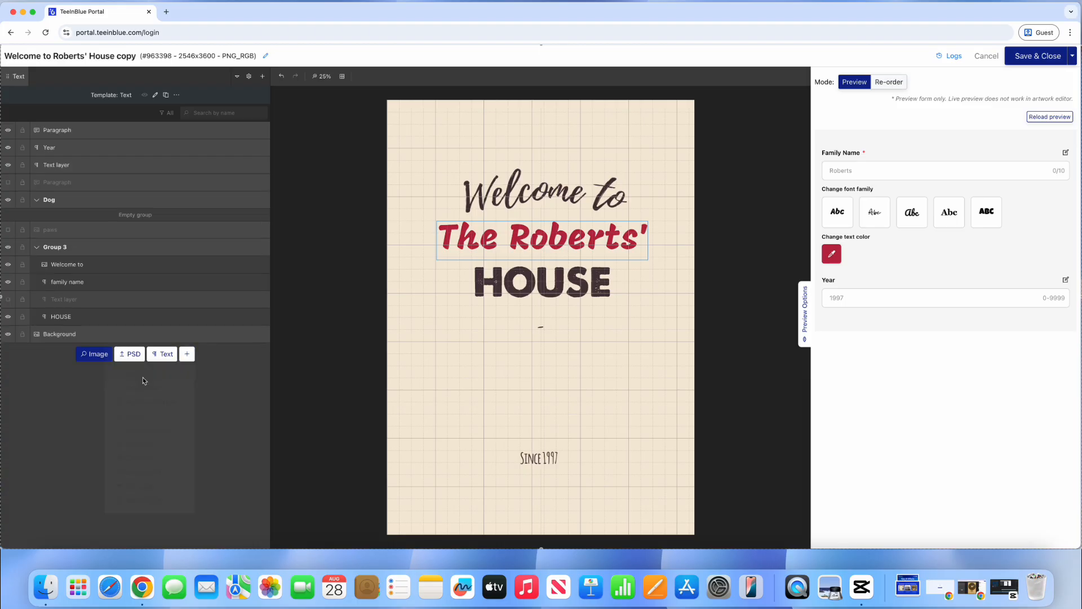
{"action": "left_click_drag", "start_coordinate": [517, 321], "coordinate": [515, 376]}
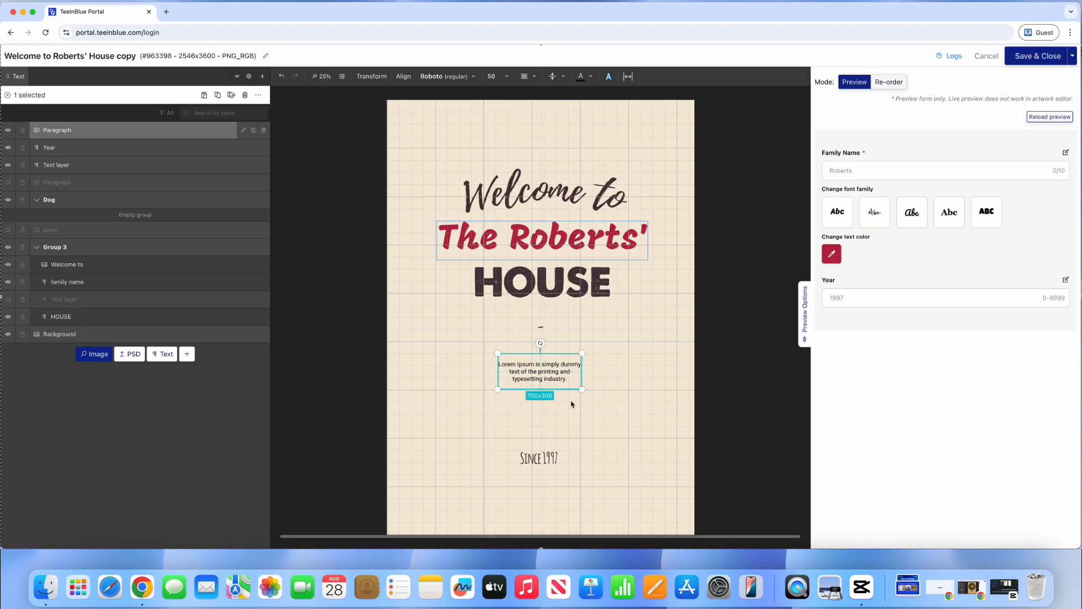
{"action": "left_click", "coordinate": [243, 130]}
{"action": "triple_click", "coordinate": [15, 134]}
{"action": "type", "text": "Where we love is home, that our feet may leave, but not our hearts"}
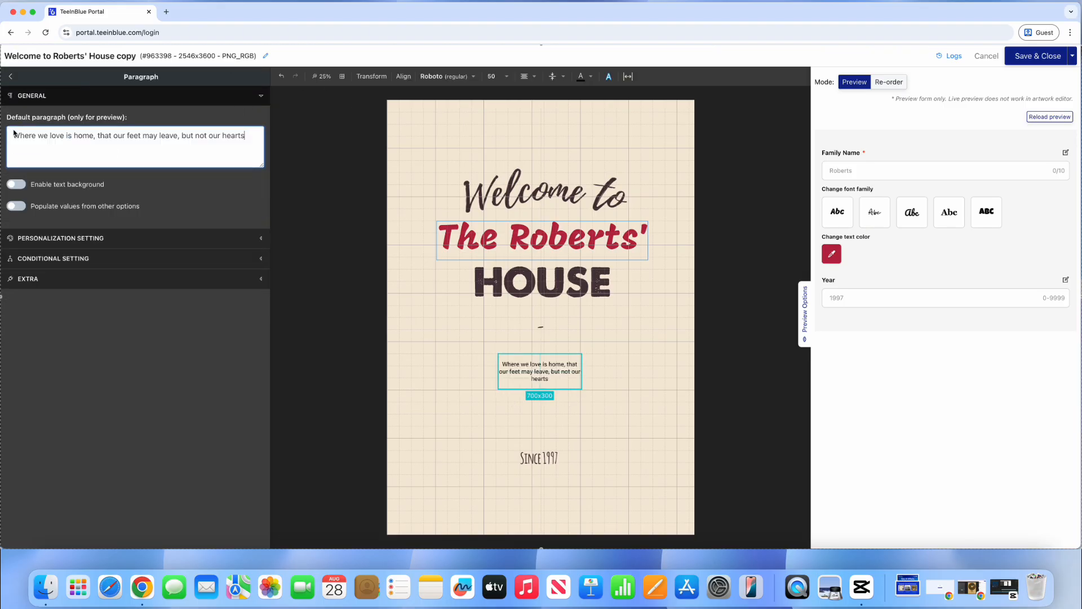
Step: Style the paragraph in Amatic SC 700, size 240, colour #4A363A
{"action": "left_click", "coordinate": [446, 76]}
{"action": "left_click", "coordinate": [530, 146]}
{"action": "type", "text": "ama"}
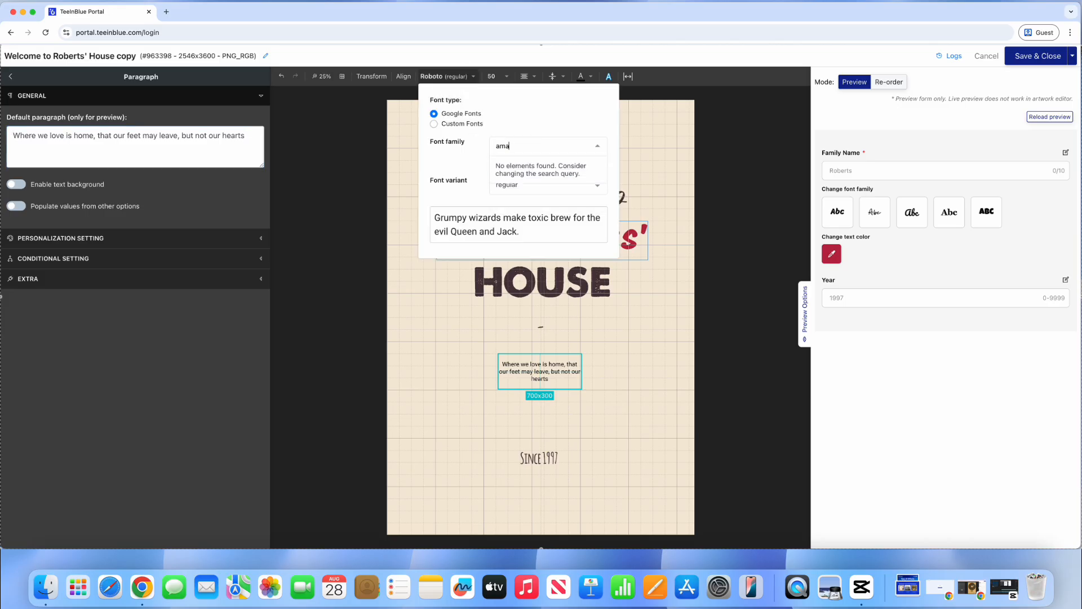
{"action": "type", "text": "tic"}
{"action": "left_click", "coordinate": [532, 167]}
{"action": "left_click", "coordinate": [523, 185]}
{"action": "left_click", "coordinate": [515, 205]}
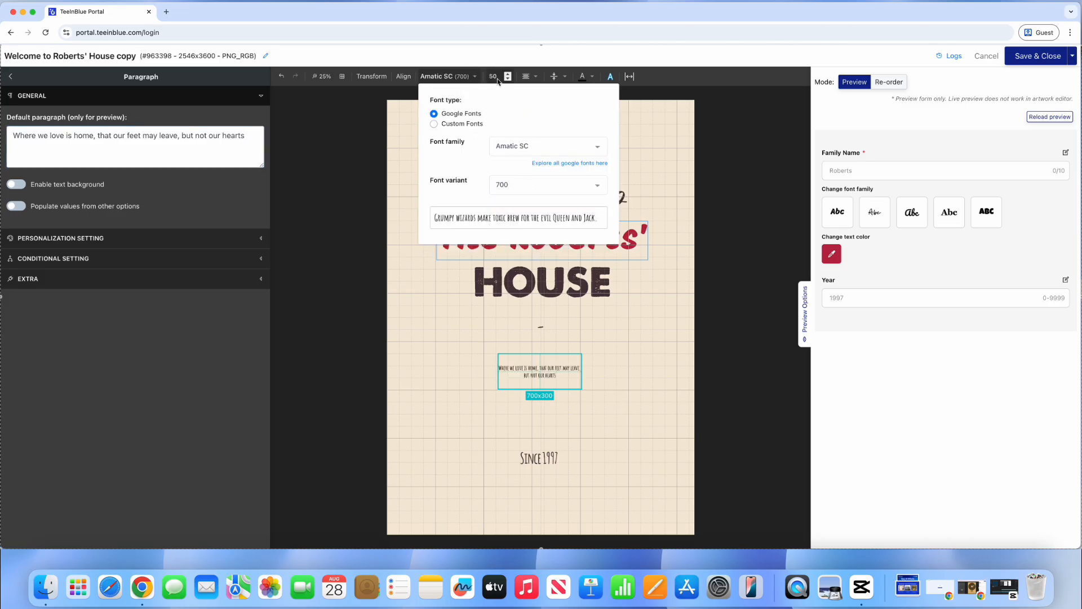
{"action": "left_click", "coordinate": [497, 77]}
{"action": "left_click", "coordinate": [501, 148]}
{"action": "left_click", "coordinate": [584, 77]}
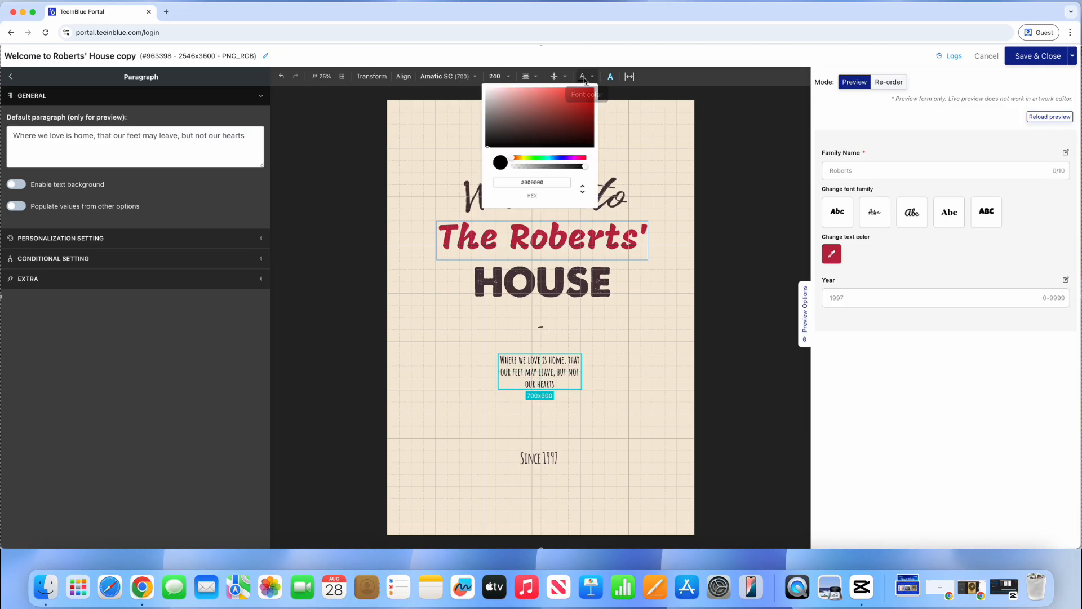
{"action": "triple_click", "coordinate": [527, 184]}
{"action": "key", "text": "BackSpace"}
{"action": "type", "text": "#4A363A"}
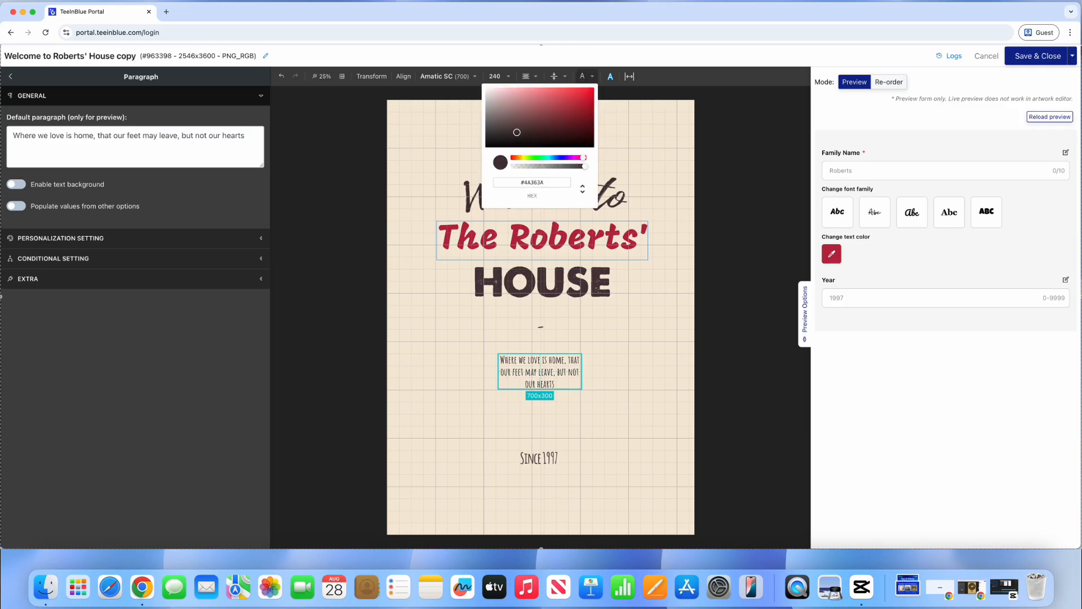
{"action": "left_click", "coordinate": [538, 373]}
Step: Reposition and enlarge the paragraph box across the poster and centre-align its text
{"action": "left_click_drag", "start_coordinate": [530, 365], "coordinate": [492, 350]}
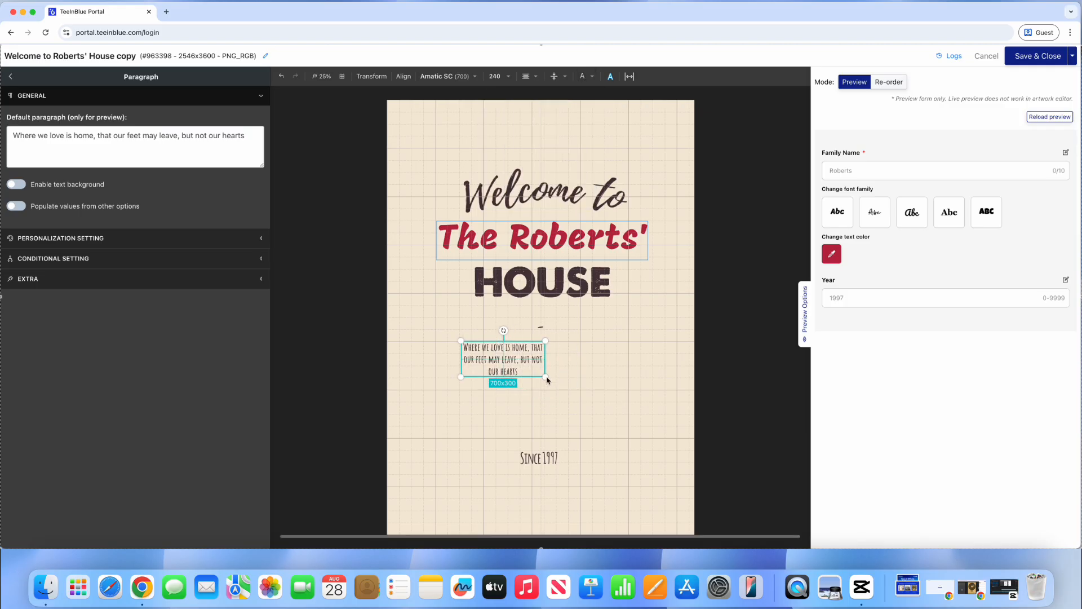
{"action": "left_click_drag", "start_coordinate": [546, 376], "coordinate": [622, 438]}
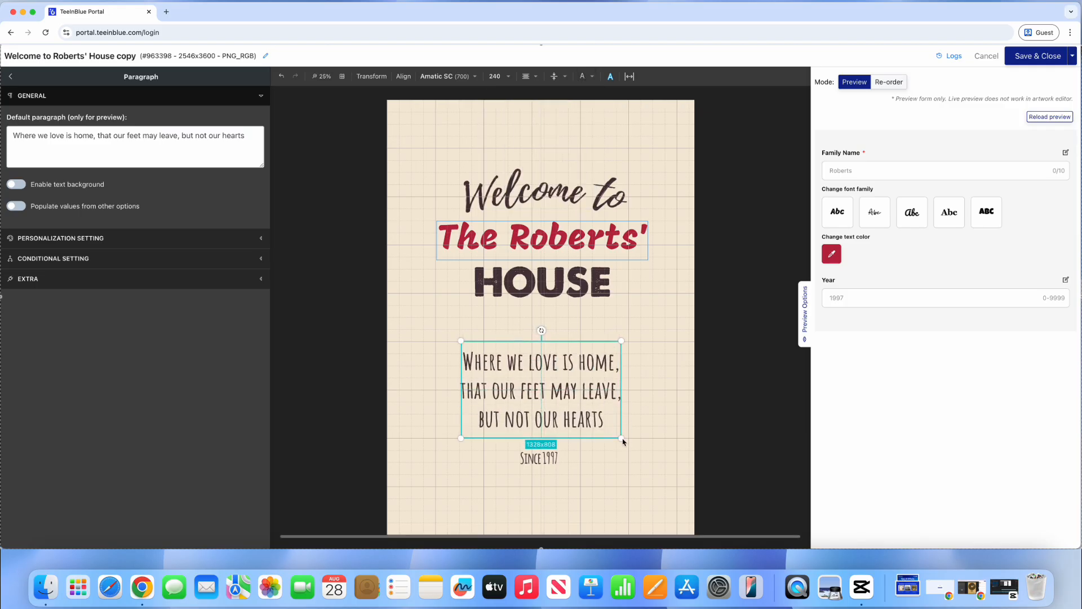
{"action": "left_click", "coordinate": [408, 84]}
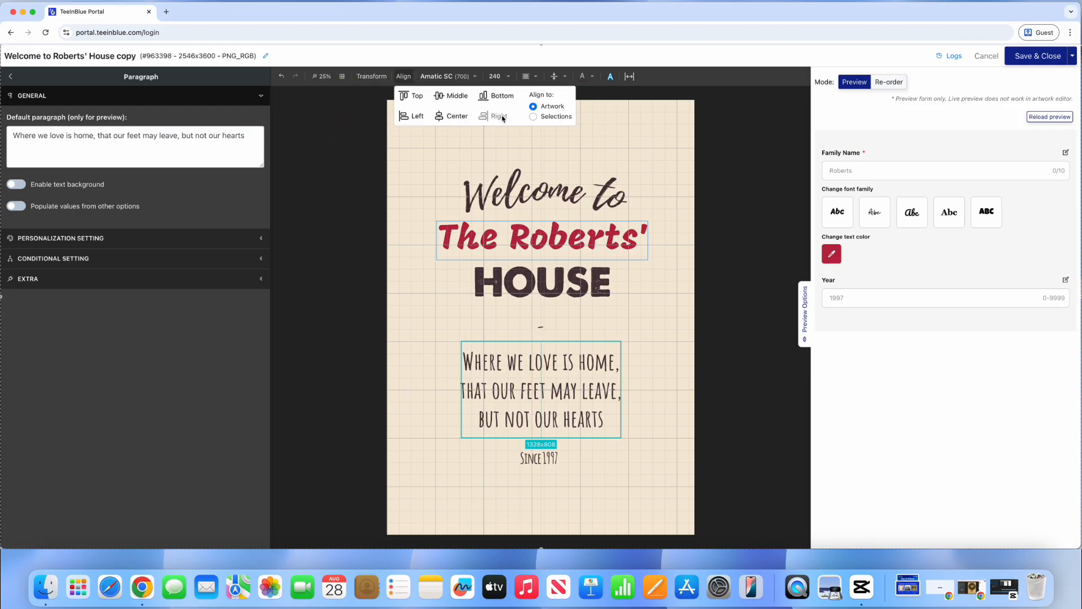
{"action": "left_click", "coordinate": [525, 79]}
{"action": "left_click", "coordinate": [511, 95]}
{"action": "left_click", "coordinate": [522, 95]}
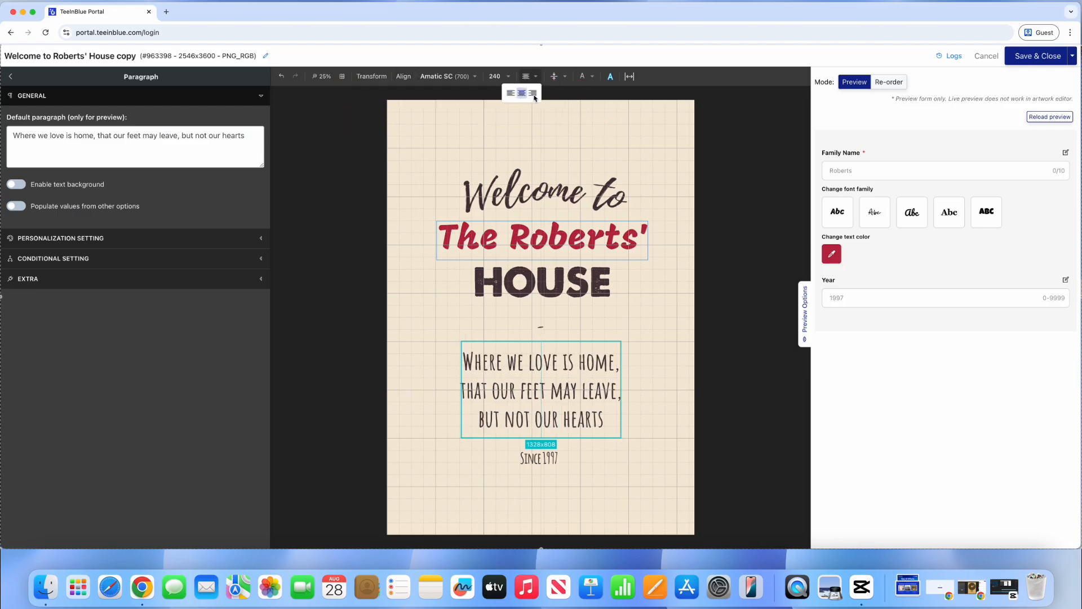
{"action": "left_click", "coordinate": [533, 96]}
{"action": "left_click", "coordinate": [522, 96]}
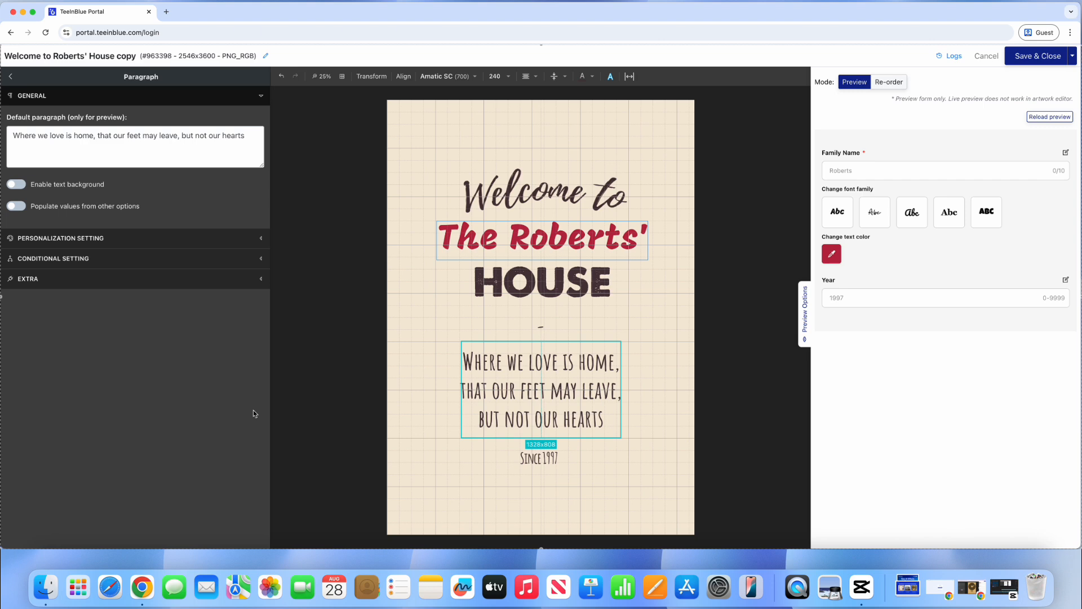
Step: Make the paragraph personalizable as 'Your message', forced UPPERCASE, with a 997-character limit
{"action": "left_click", "coordinate": [242, 241]}
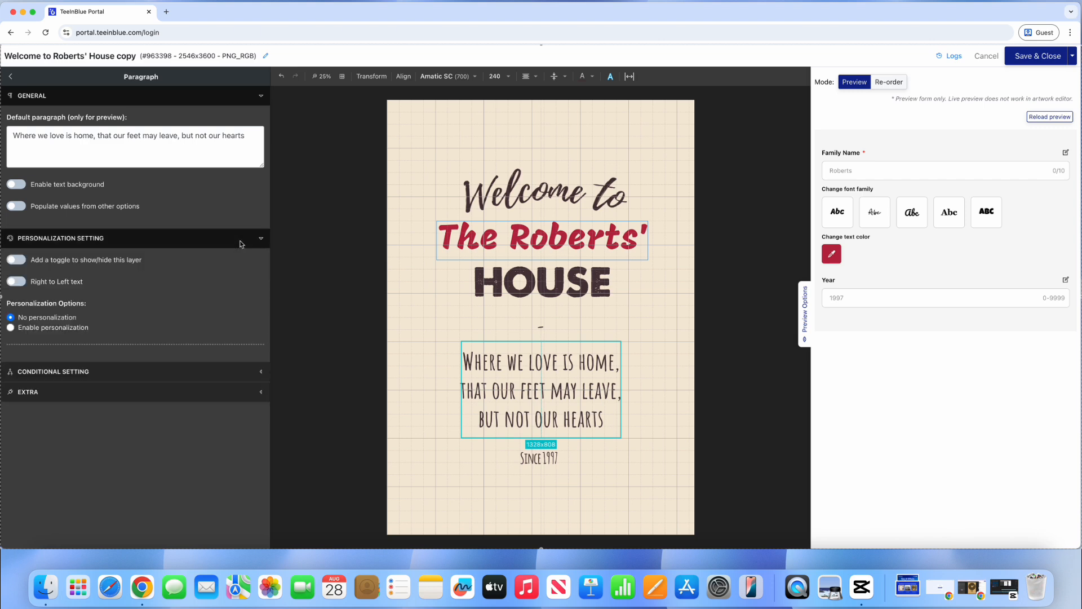
{"action": "left_click", "coordinate": [85, 330]}
{"action": "scroll", "coordinate": [148, 351], "scroll_direction": "down", "scroll_amount": 3}
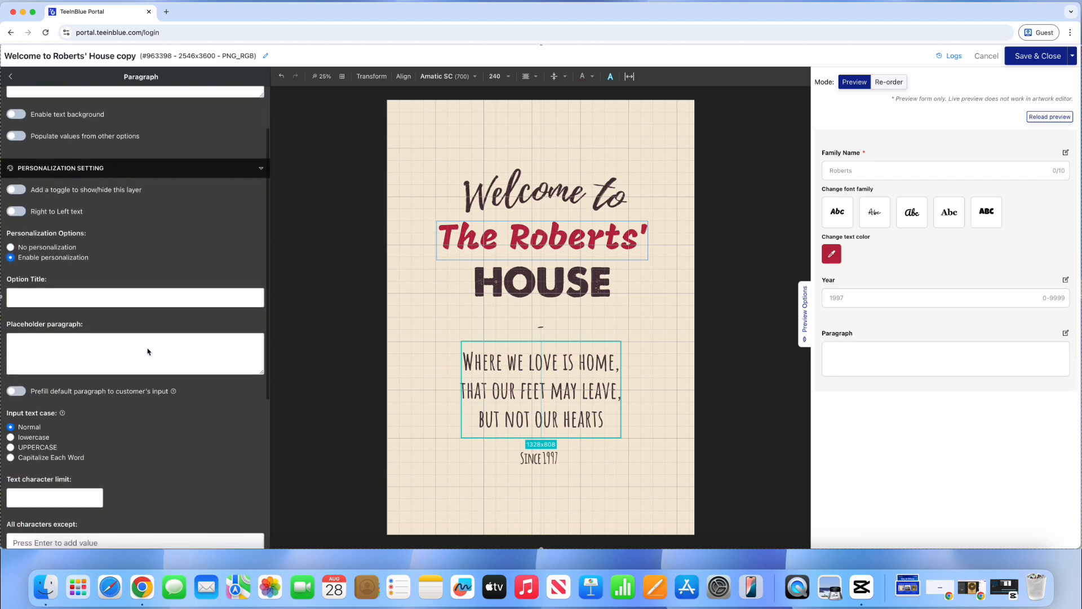
{"action": "scroll", "coordinate": [148, 351], "scroll_direction": "down", "scroll_amount": 2}
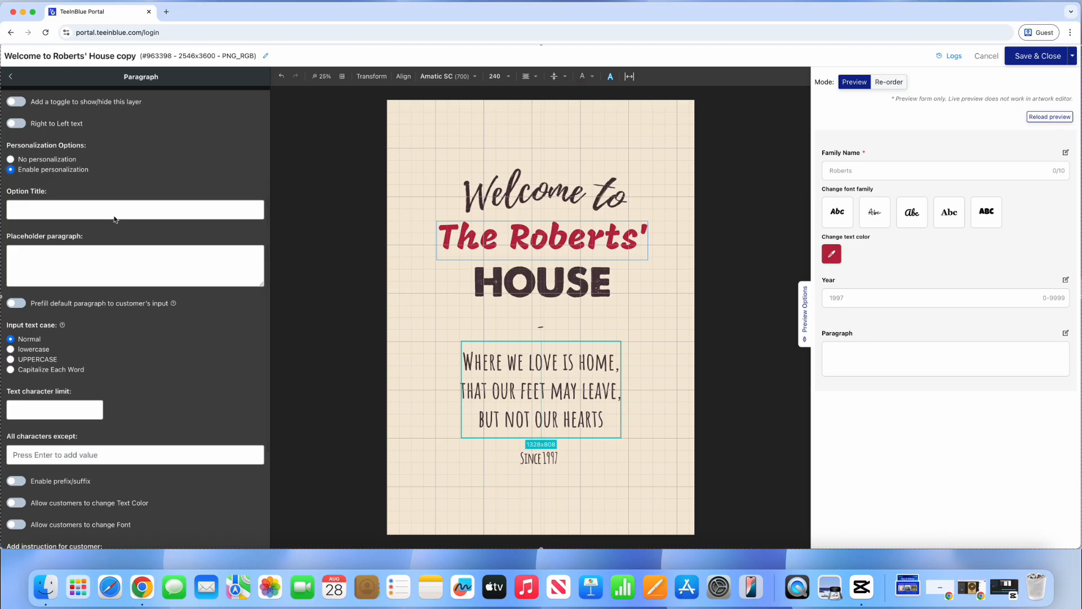
{"action": "type", "text": "Your message"}
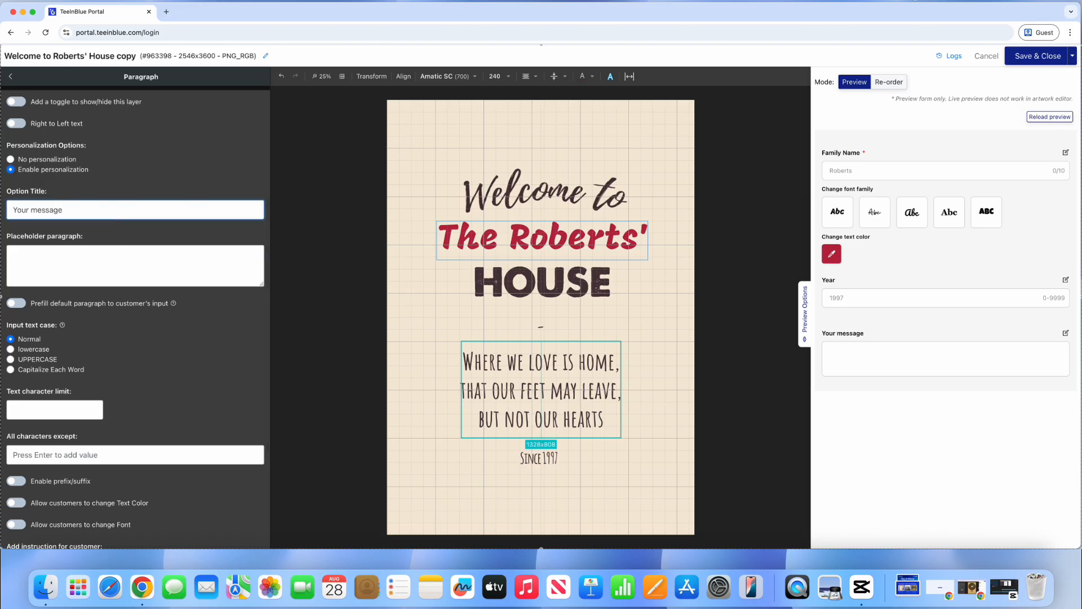
{"action": "left_click", "coordinate": [116, 252]}
{"action": "type", "text": "Where we love is home..."}
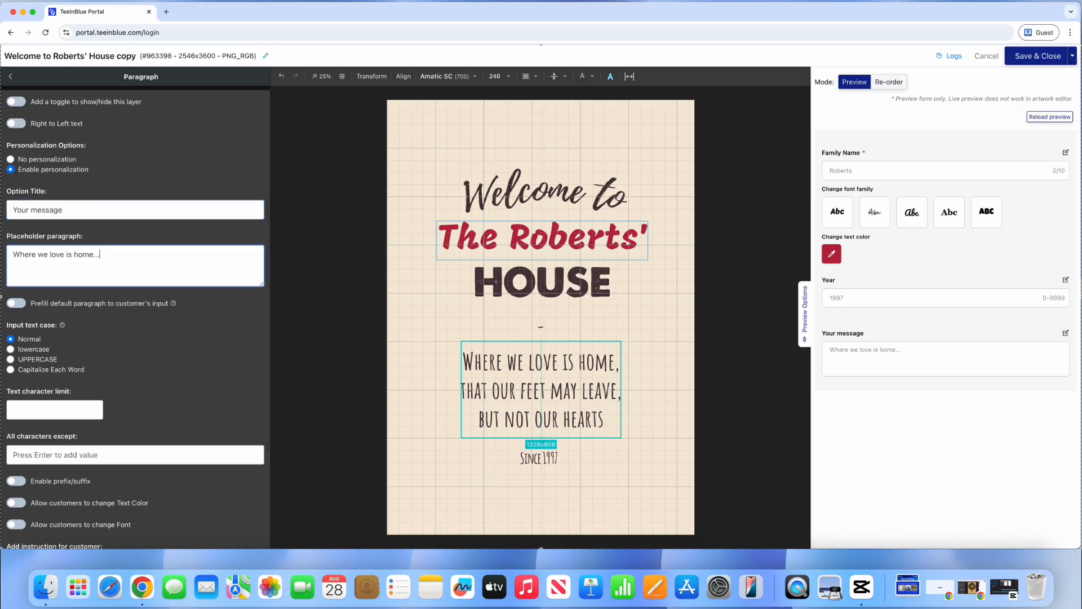
{"action": "left_click", "coordinate": [35, 350]}
{"action": "left_click", "coordinate": [34, 359]}
{"action": "scroll", "coordinate": [34, 361], "scroll_direction": "down", "scroll_amount": 1}
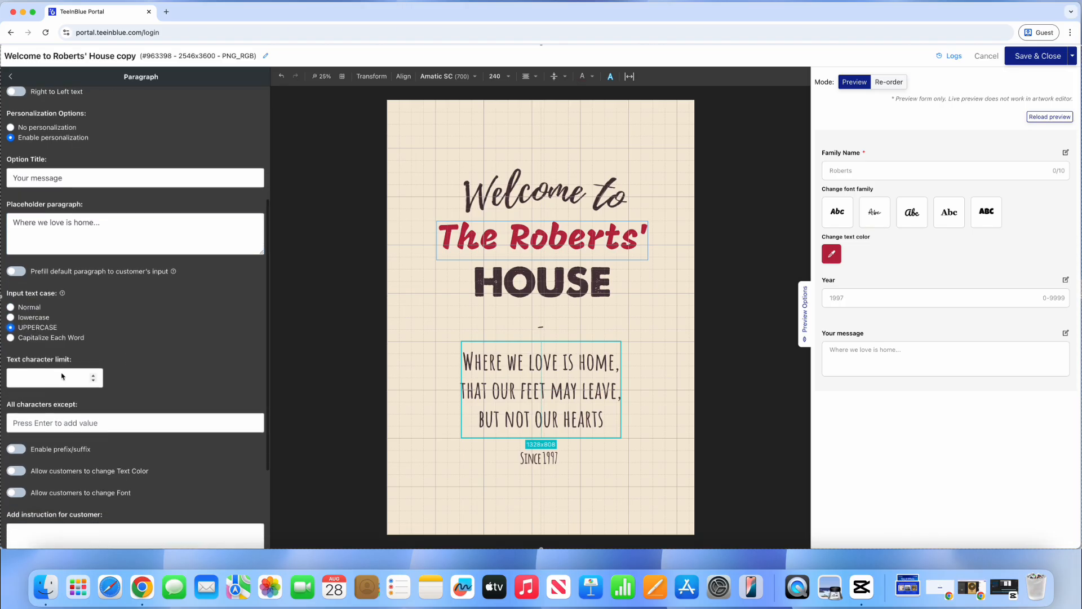
{"action": "left_click", "coordinate": [54, 376]}
{"action": "type", "text": "1000"}
{"action": "scroll", "coordinate": [39, 375], "scroll_direction": "down", "scroll_amount": 3}
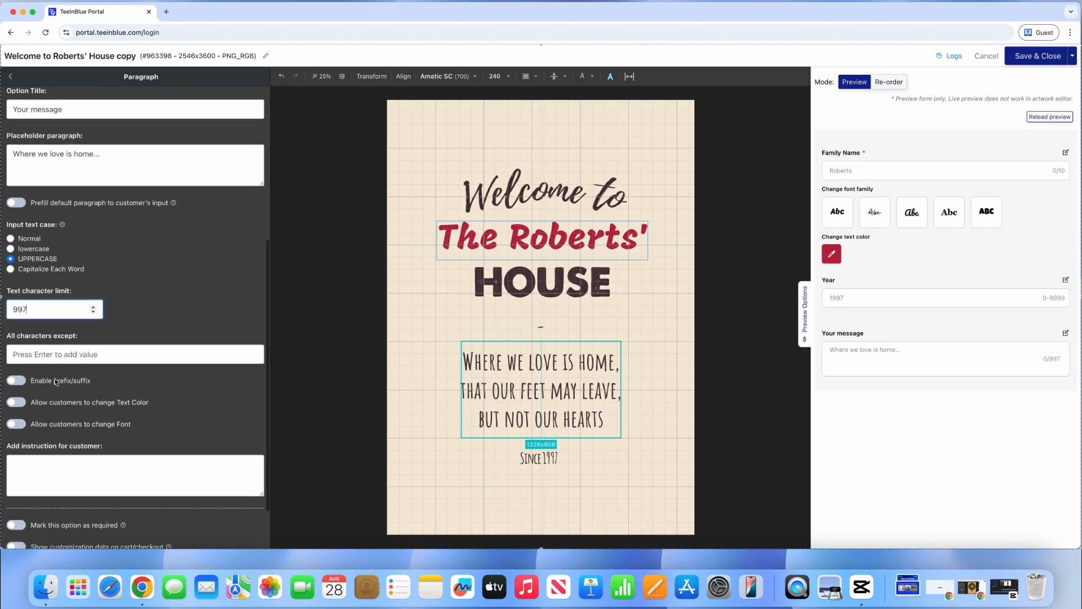
Step: Let customers choose text colour ('Choose the text color') and font ('Choose your font', Custom Fonts)
{"action": "left_click", "coordinate": [16, 372]}
{"action": "left_click", "coordinate": [42, 457]}
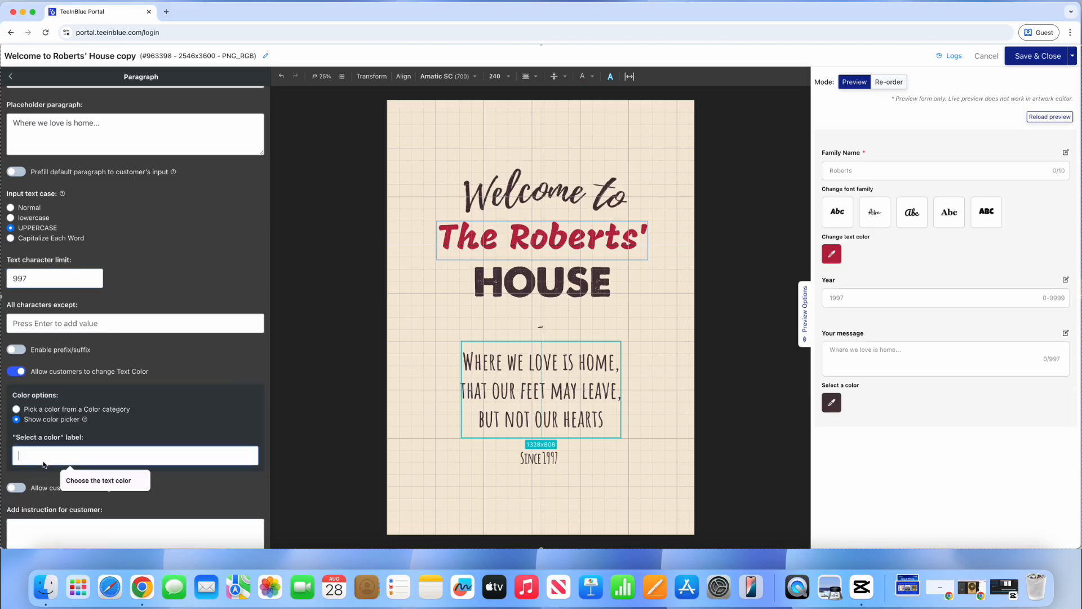
{"action": "left_click", "coordinate": [99, 479]}
{"action": "scroll", "coordinate": [98, 459], "scroll_direction": "down", "scroll_amount": 2}
{"action": "scroll", "coordinate": [98, 459], "scroll_direction": "down", "scroll_amount": 2}
{"action": "left_click", "coordinate": [15, 362]}
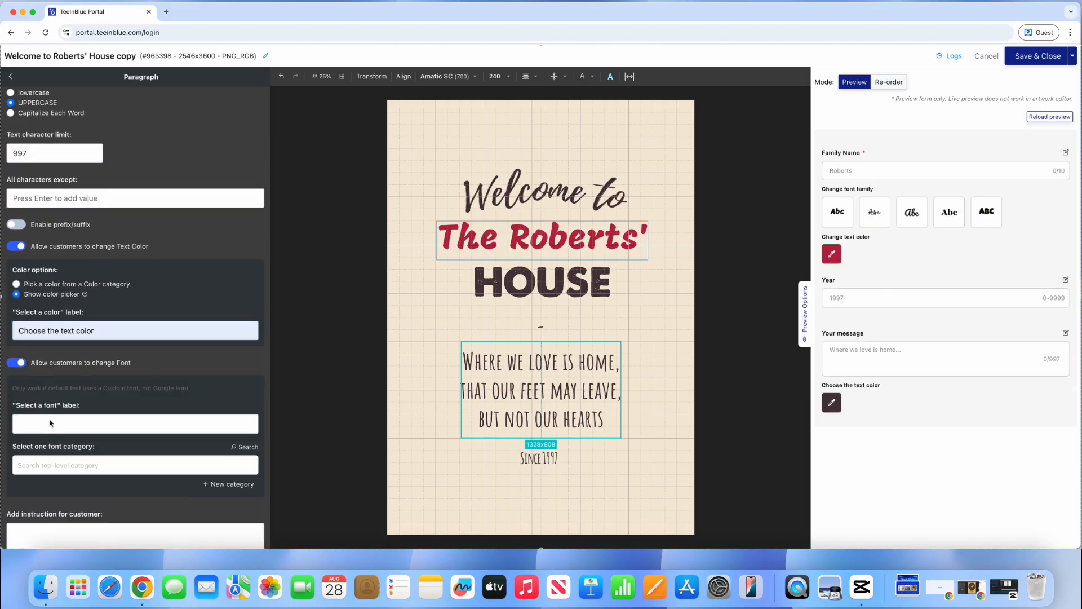
{"action": "left_click", "coordinate": [51, 424]}
{"action": "left_click", "coordinate": [79, 448]}
{"action": "left_click", "coordinate": [78, 469]}
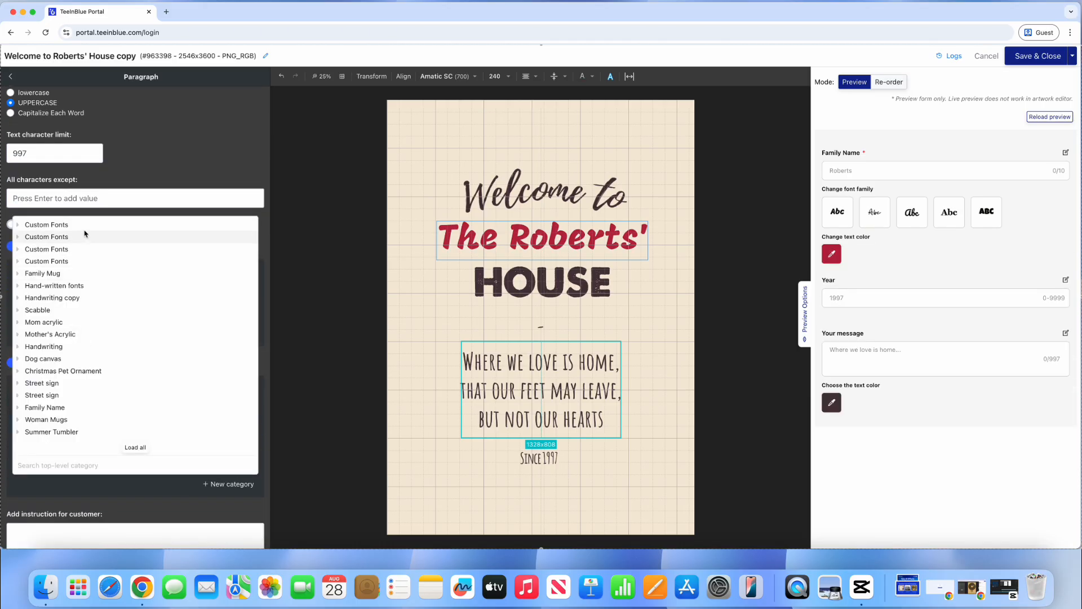
{"action": "left_click", "coordinate": [45, 236]}
{"action": "scroll", "coordinate": [172, 387], "scroll_direction": "down", "scroll_amount": 2}
{"action": "scroll", "coordinate": [171, 386], "scroll_direction": "down", "scroll_amount": 1}
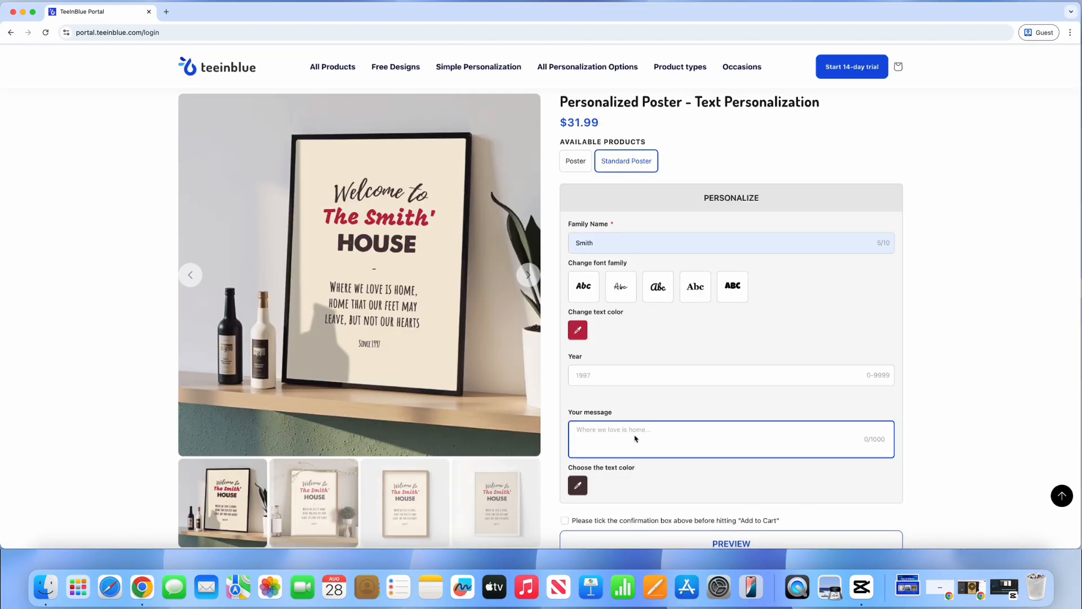
Step: Paste the new 'Home isn't where you're from…' message and colour it dark green
{"action": "type", "text": "HOME ISN'T WHERE YOU'RE FROM, IT'S WHERE YOU FIND LIGHT WHEN ALL GROWS DARK."}
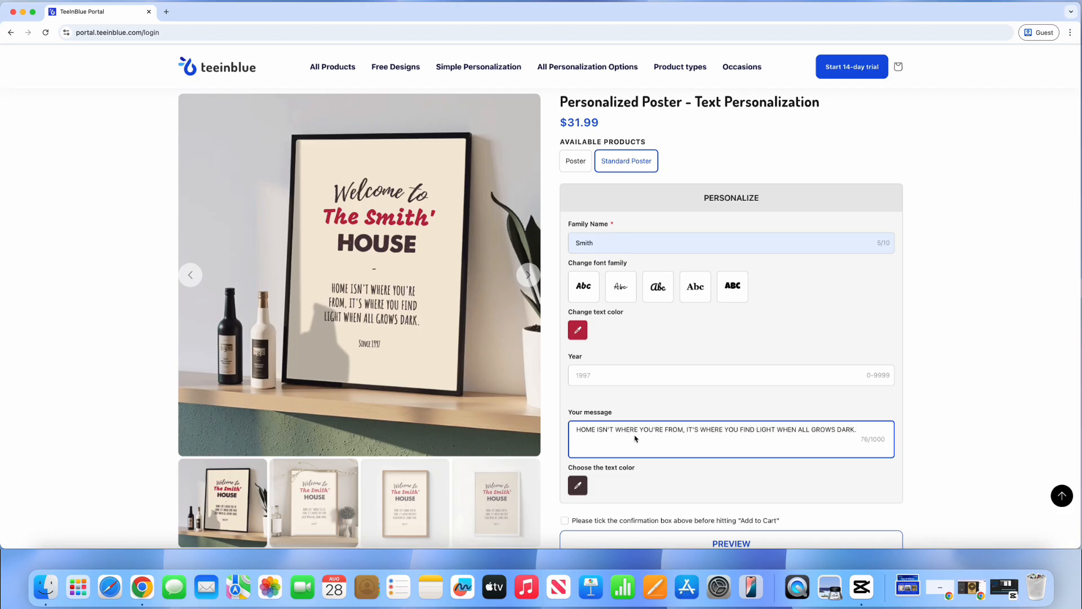
{"action": "left_click", "coordinate": [581, 485]}
{"action": "scroll", "coordinate": [625, 496], "scroll_direction": "down", "scroll_amount": 1}
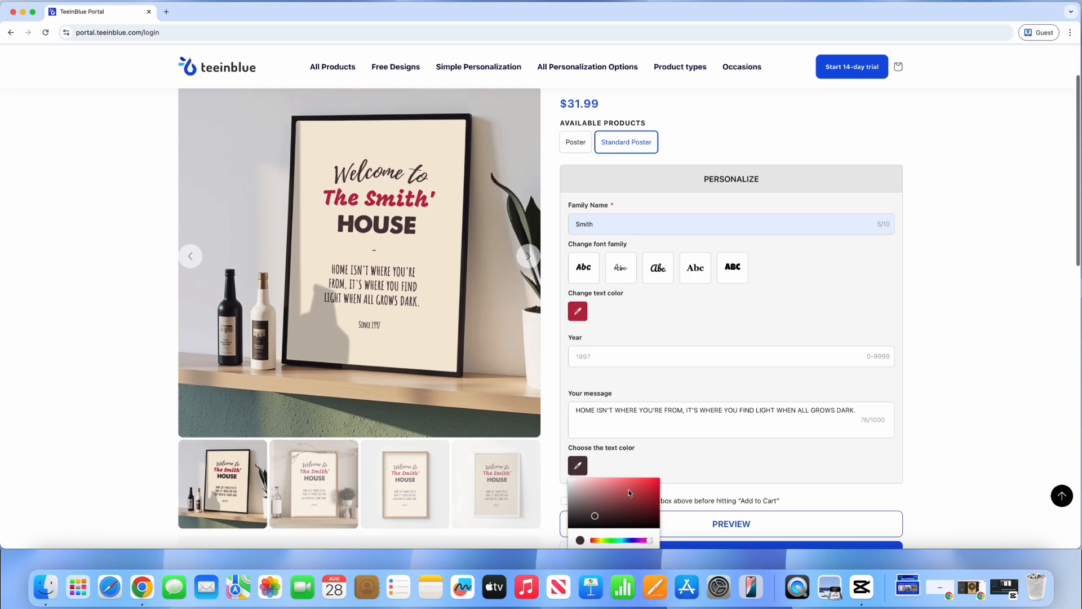
{"action": "left_click", "coordinate": [613, 530]}
{"action": "left_click_drag", "start_coordinate": [638, 514], "coordinate": [657, 506]}
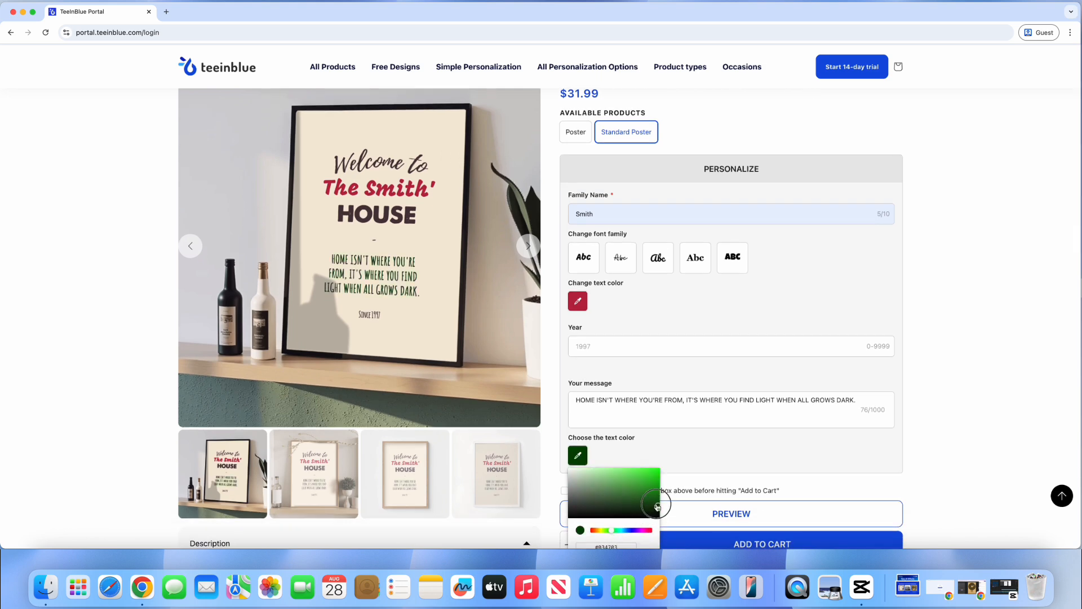
{"action": "left_click", "coordinate": [774, 436]}
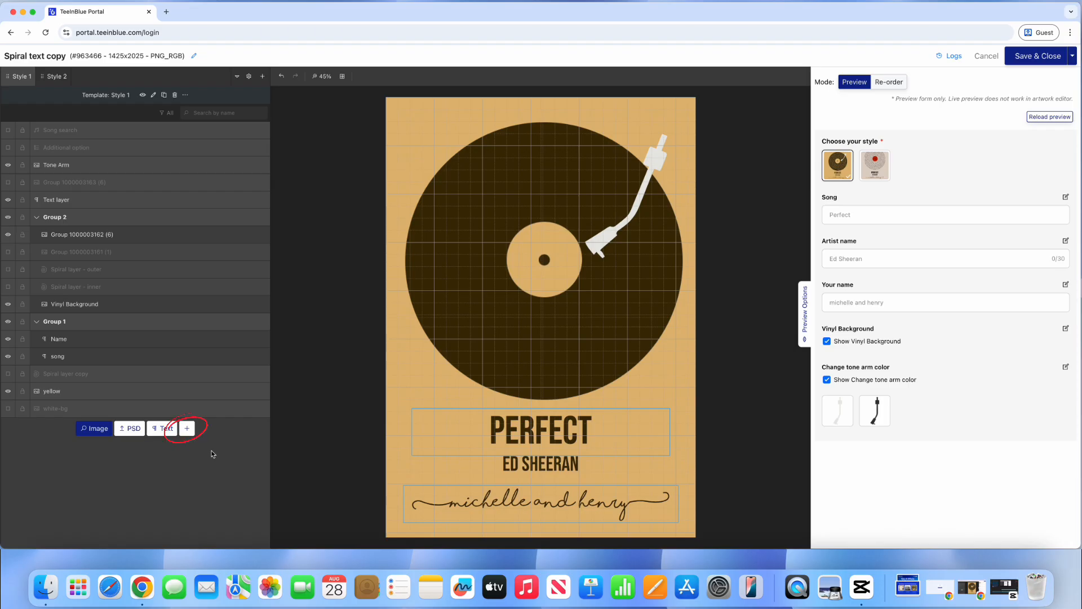
Step: Add a Spiral Text layer to the Spiral text copy template
{"action": "left_click", "coordinate": [188, 430]}
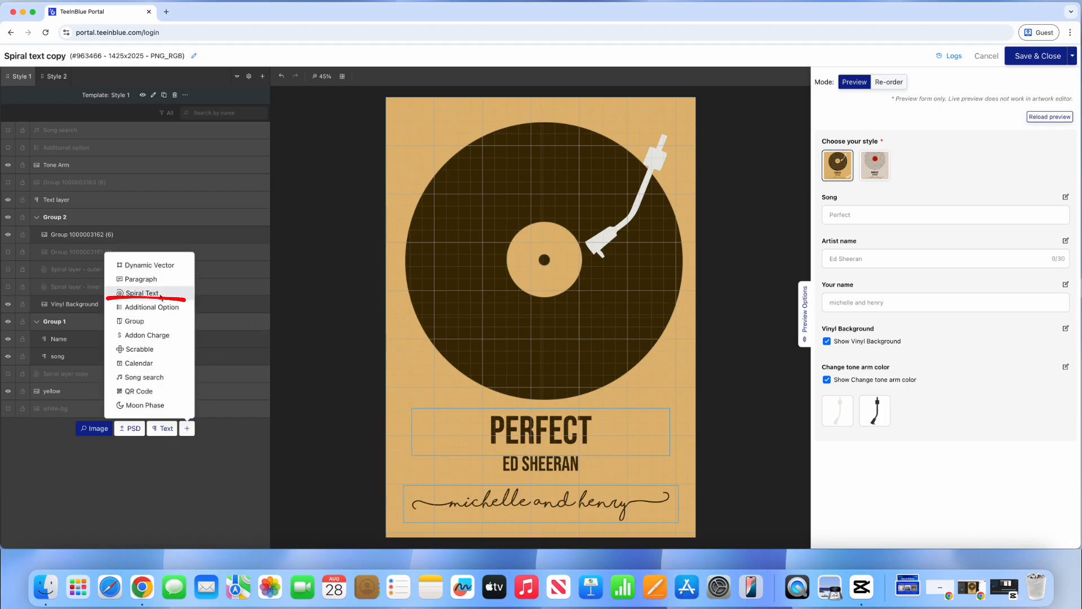
{"action": "left_click", "coordinate": [142, 293]}
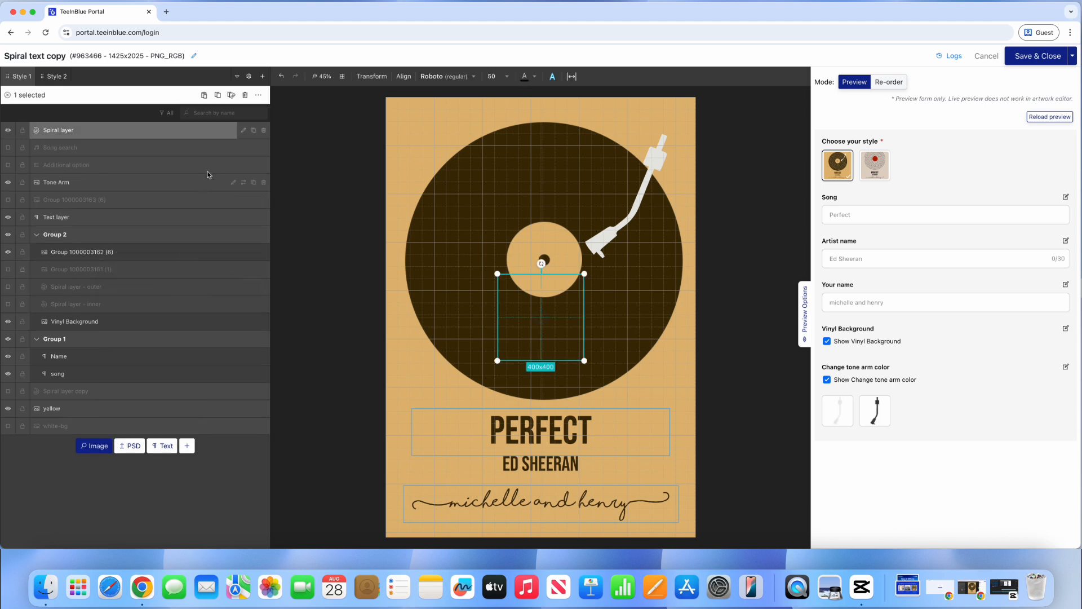
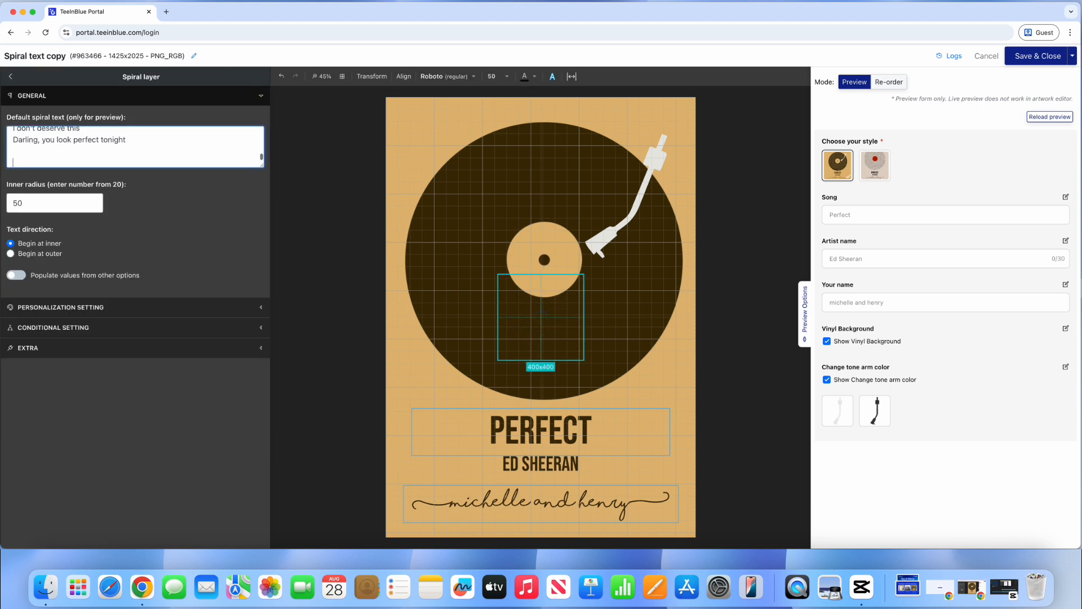
Step: Set the spiral text to font size 80 in pale cream, hex FDEEC7
{"action": "left_click", "coordinate": [27, 251]}
{"action": "left_click", "coordinate": [26, 245]}
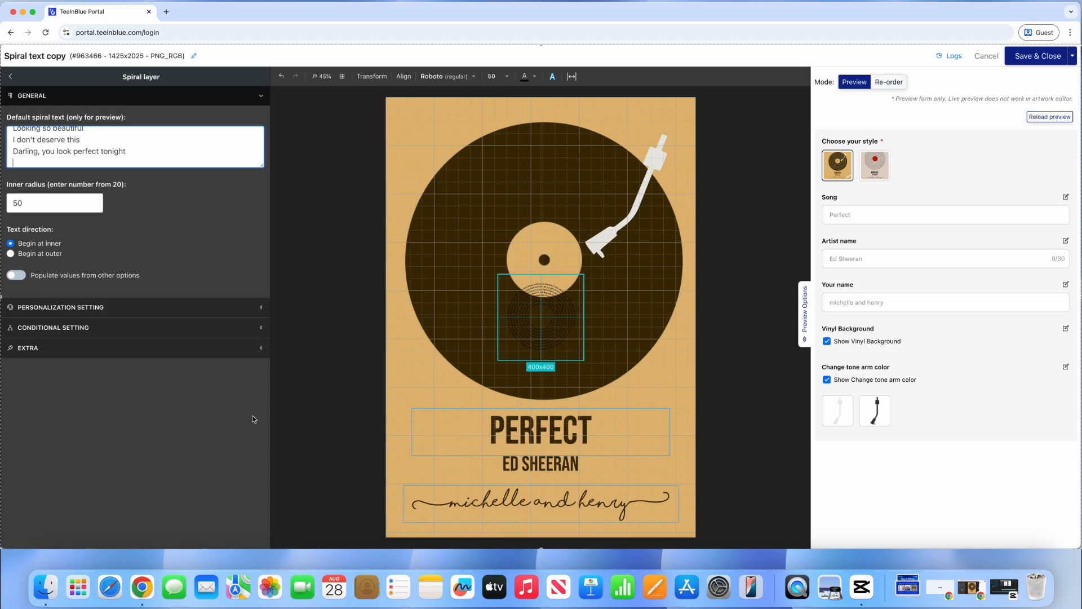
{"action": "left_click", "coordinate": [445, 76]}
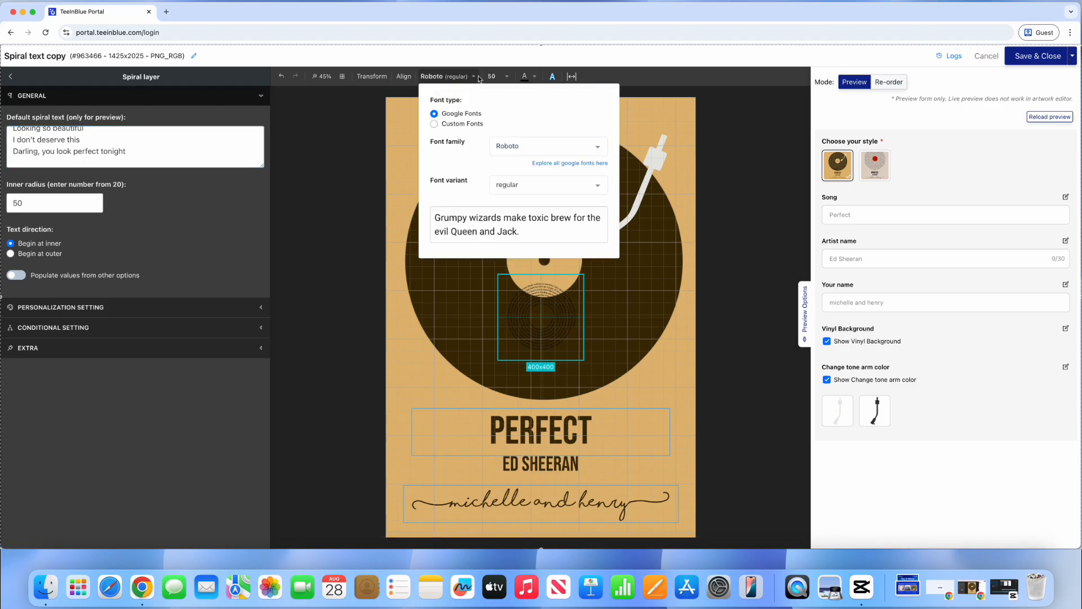
{"action": "left_click", "coordinate": [496, 76]}
{"action": "left_click", "coordinate": [494, 94]}
{"action": "left_click", "coordinate": [524, 76]}
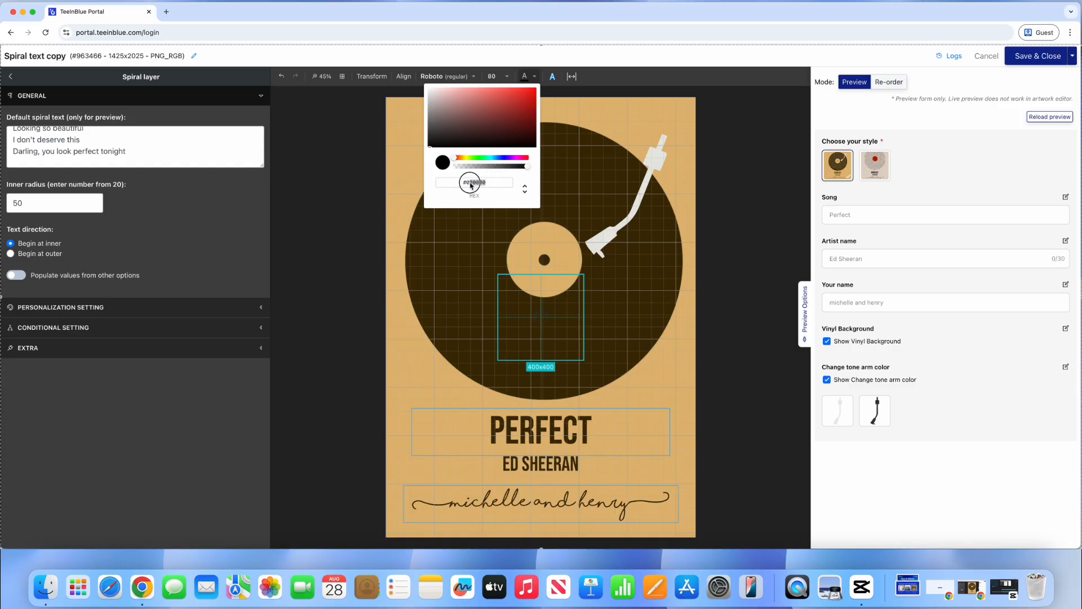
{"action": "double_click", "coordinate": [467, 183]}
{"action": "type", "text": "FDEEC7"}
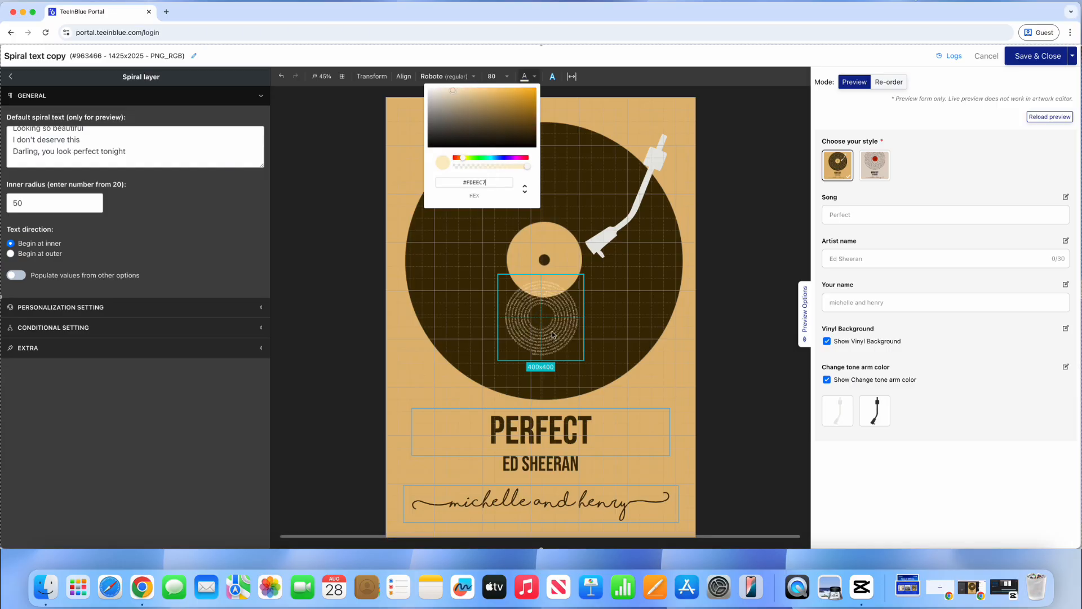
Step: Stretch the spiral text box over the whole record and set inner radius 210
{"action": "left_click_drag", "start_coordinate": [561, 307], "coordinate": [470, 154]}
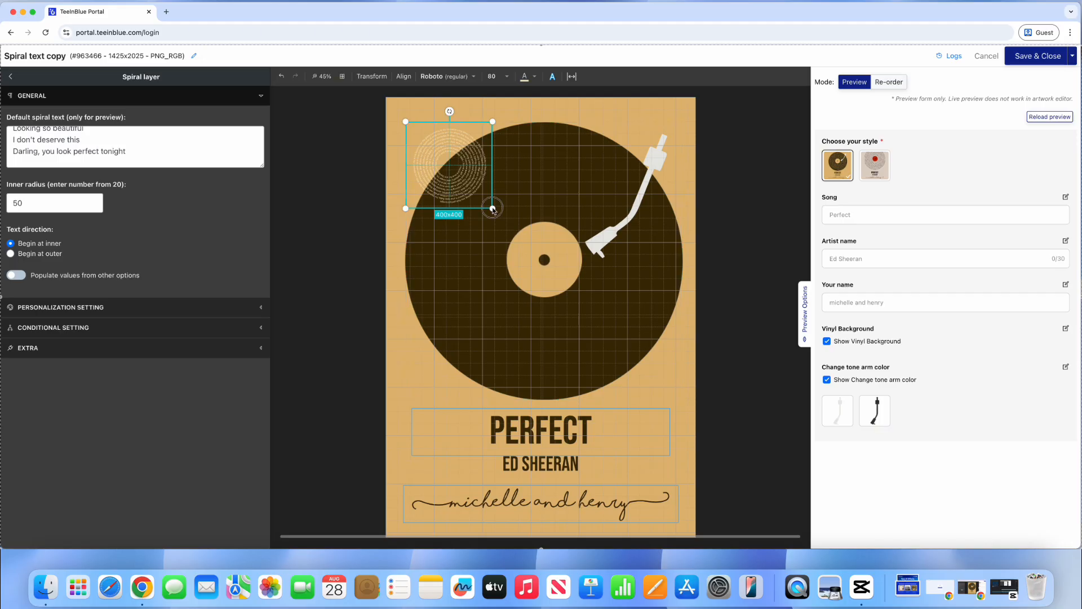
{"action": "left_click_drag", "start_coordinate": [493, 209], "coordinate": [708, 377]}
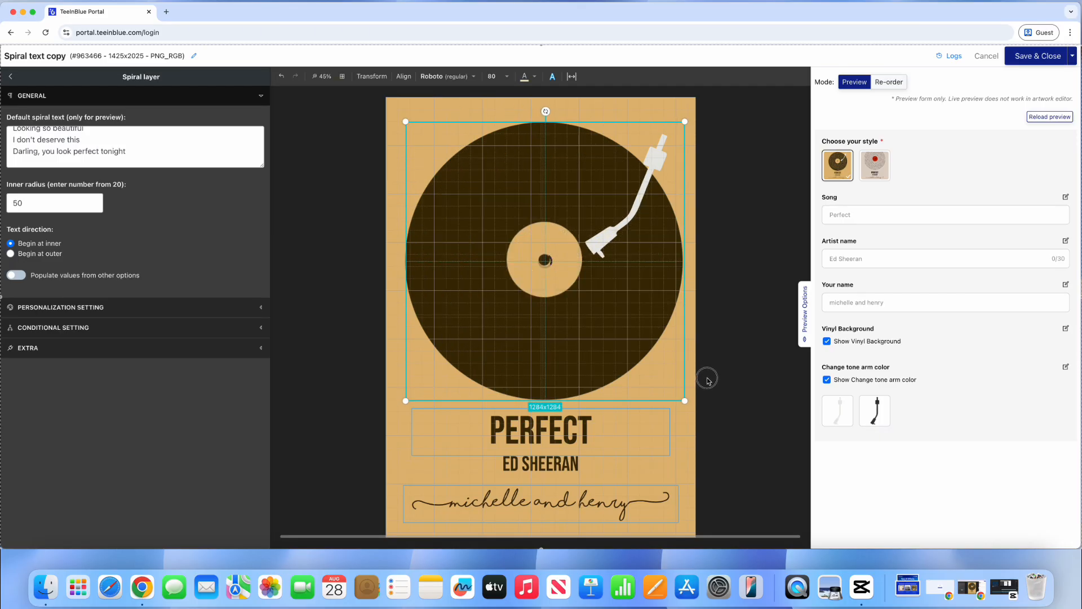
{"action": "double_click", "coordinate": [11, 208]}
{"action": "type", "text": "210"}
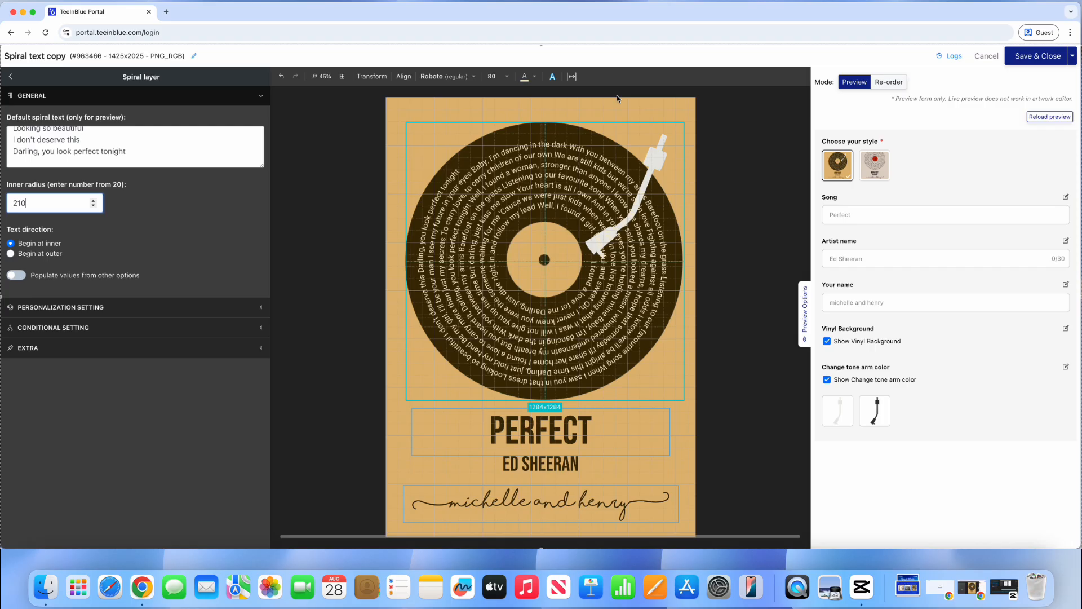
{"action": "left_click", "coordinate": [255, 312]}
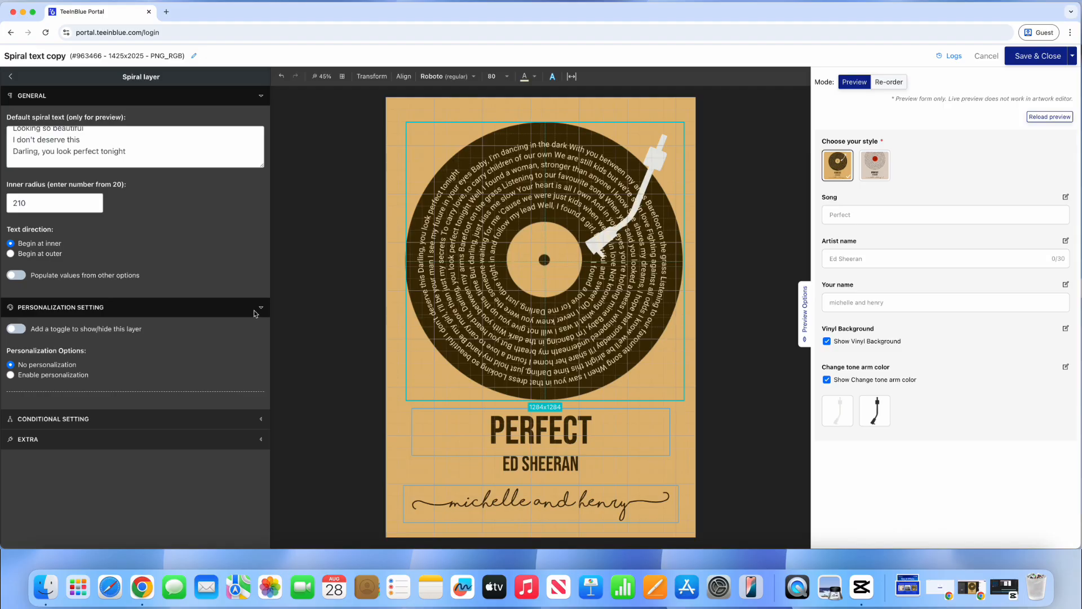
Step: Make the spiral text a personalizable 'Lyrics' option with placeholder 'I found the love...'
{"action": "left_click", "coordinate": [88, 375]}
{"action": "scroll", "coordinate": [100, 372], "scroll_direction": "down", "scroll_amount": 1}
{"action": "scroll", "coordinate": [100, 372], "scroll_direction": "down", "scroll_amount": 3}
{"action": "left_click", "coordinate": [104, 309]}
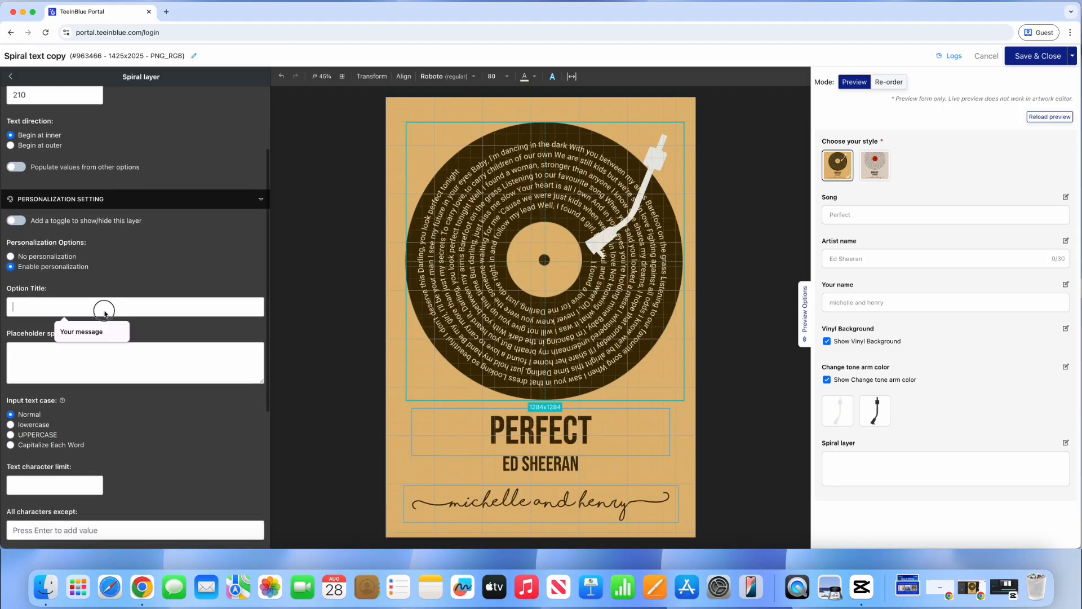
{"action": "type", "text": "Lyrics"}
{"action": "left_click", "coordinate": [99, 352]}
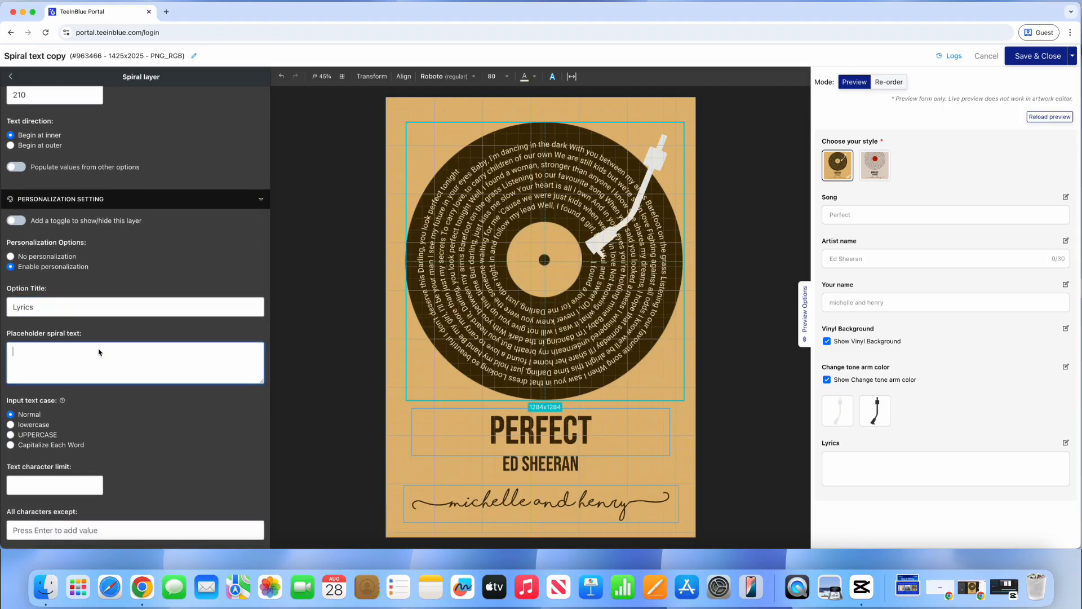
{"action": "type", "text": "I found the love..."}
Step: Let customers choose text colour ('Choose the text color') and font ('Choose your font', Custom Fonts)
{"action": "scroll", "coordinate": [100, 353], "scroll_direction": "down", "scroll_amount": 5}
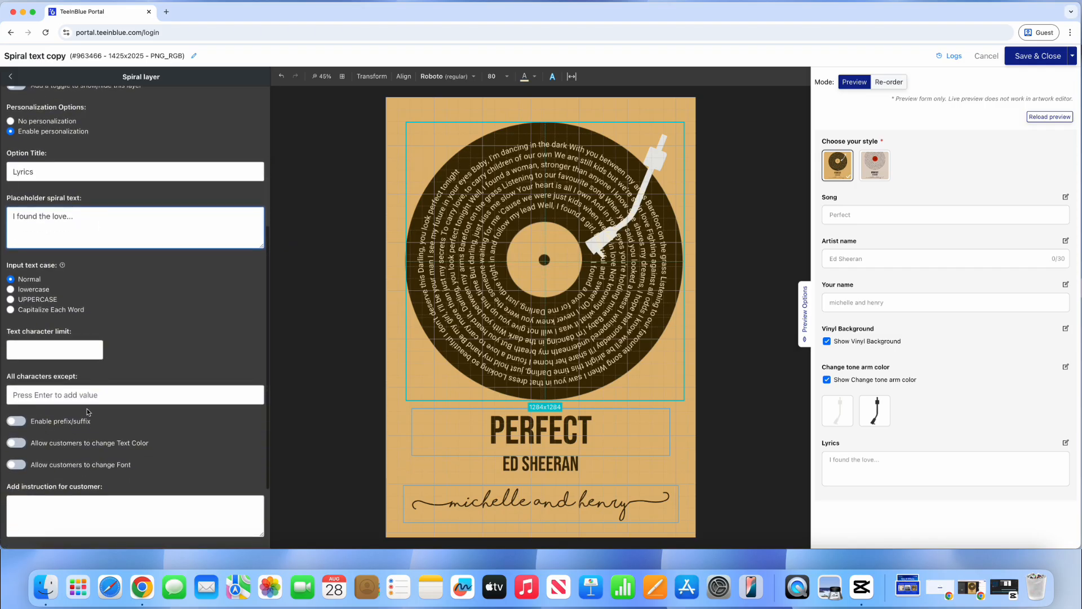
{"action": "left_click", "coordinate": [32, 440]}
{"action": "scroll", "coordinate": [33, 439], "scroll_direction": "down", "scroll_amount": 3}
{"action": "left_click", "coordinate": [16, 469]}
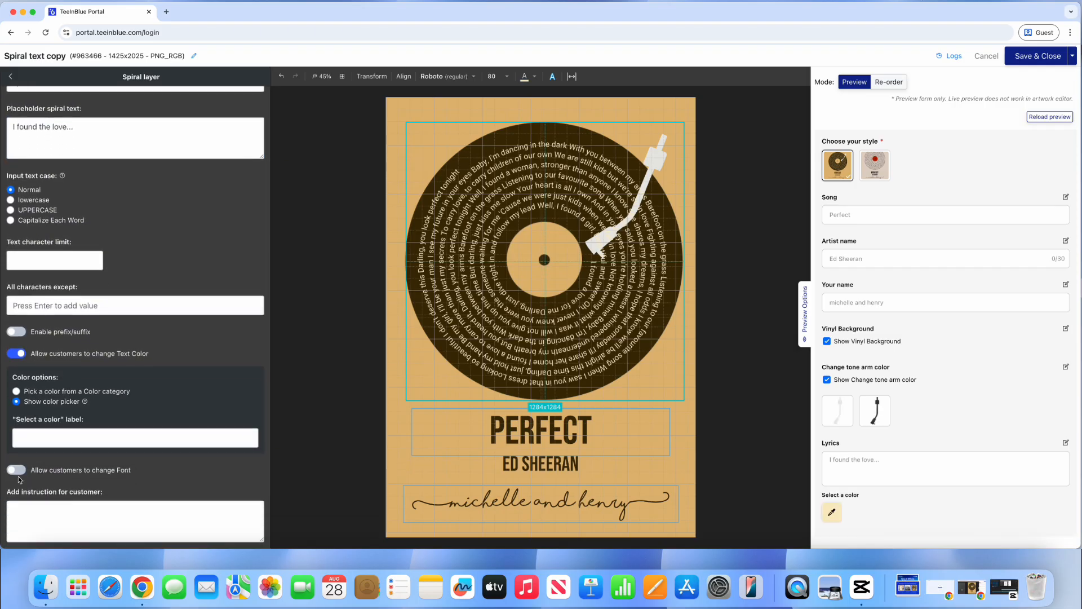
{"action": "left_click", "coordinate": [74, 438]}
{"action": "left_click", "coordinate": [78, 461]}
{"action": "scroll", "coordinate": [79, 465], "scroll_direction": "down", "scroll_amount": 3}
{"action": "left_click", "coordinate": [77, 453]}
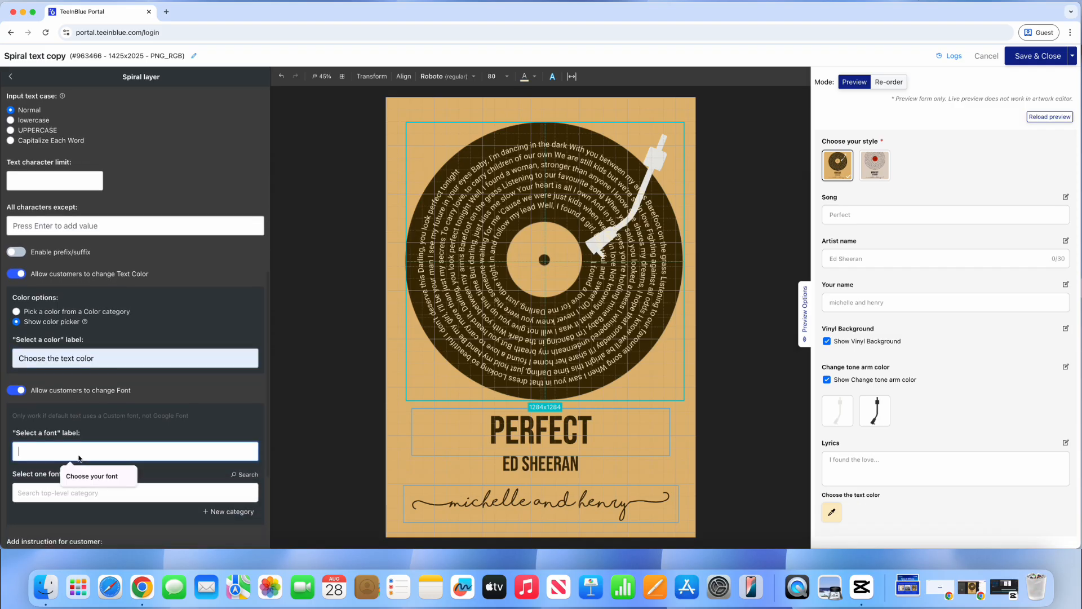
{"action": "left_click", "coordinate": [81, 475]}
{"action": "left_click", "coordinate": [90, 493]}
{"action": "left_click", "coordinate": [160, 279]}
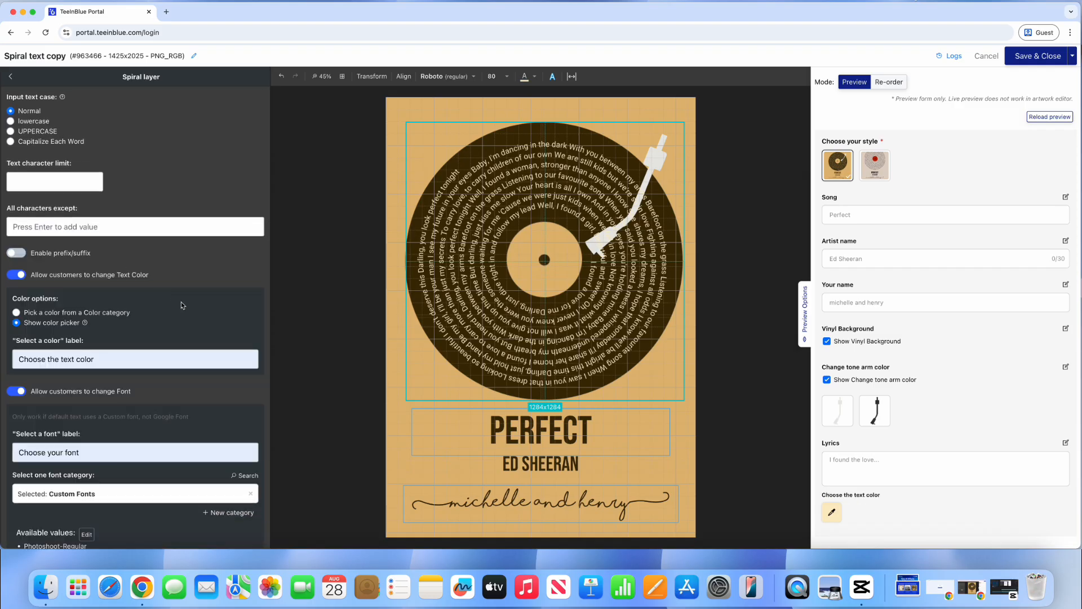
{"action": "scroll", "coordinate": [181, 303], "scroll_direction": "down", "scroll_amount": 1}
{"action": "scroll", "coordinate": [181, 302], "scroll_direction": "down", "scroll_amount": 1}
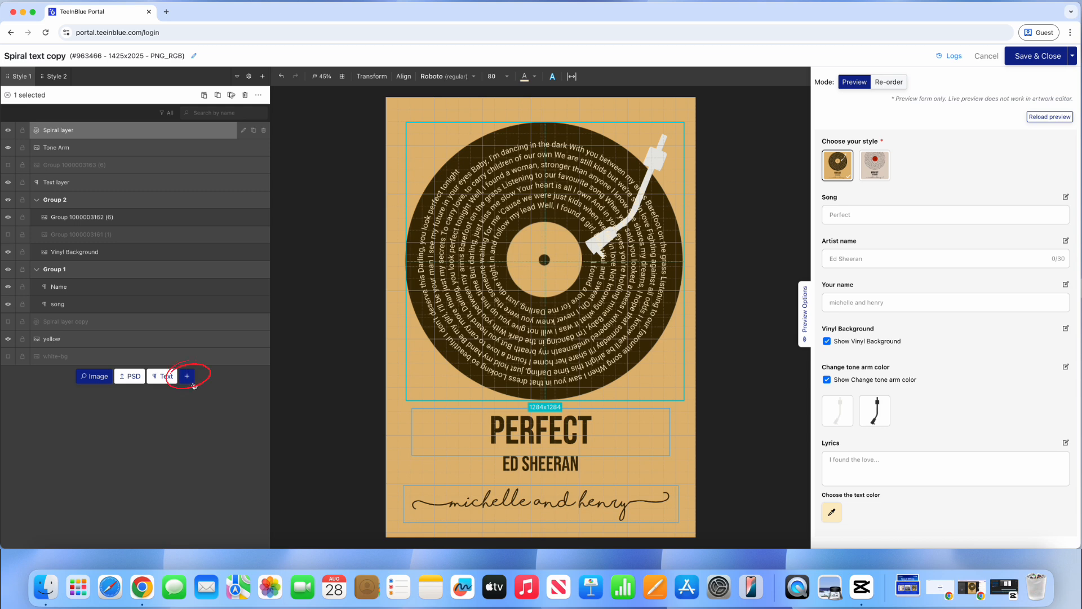
Step: Add a Song search layer to the template
{"action": "left_click", "coordinate": [192, 383]}
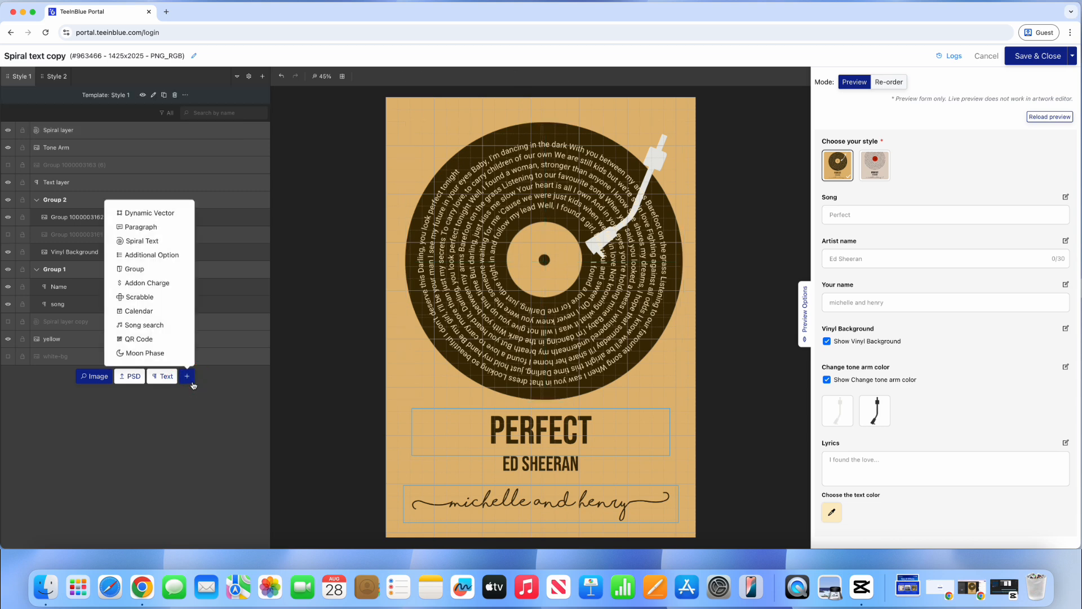
{"action": "left_click", "coordinate": [166, 327]}
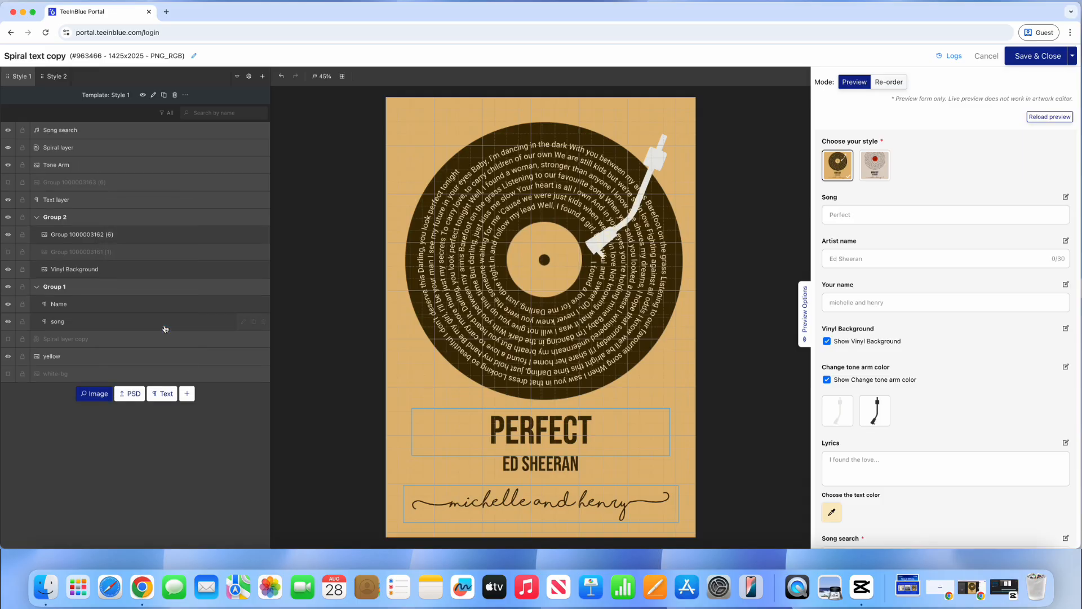
{"action": "scroll", "coordinate": [881, 378], "scroll_direction": "down", "scroll_amount": 2}
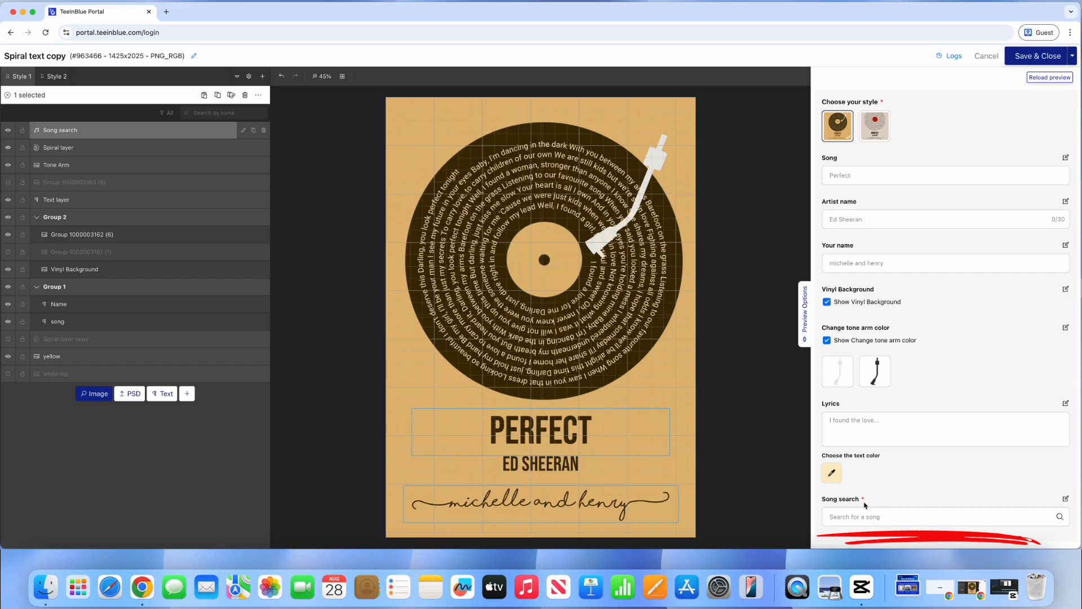
{"action": "left_click", "coordinate": [243, 130]}
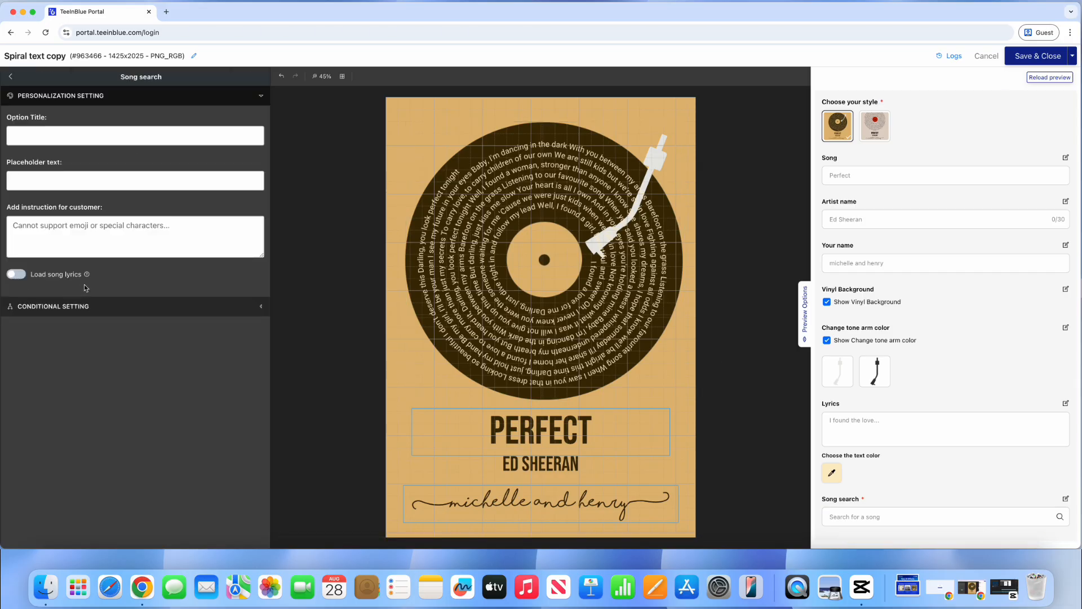
Step: Make the song search load lyrics, titled 'Search your song' with placeholder 'Perfect'
{"action": "left_click", "coordinate": [10, 275]}
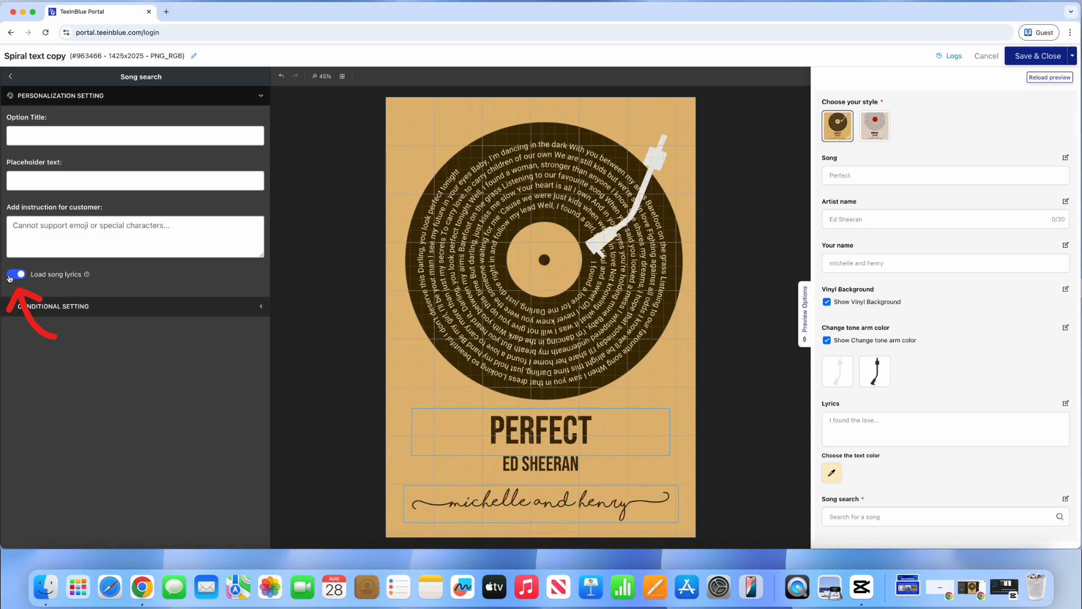
{"action": "left_click", "coordinate": [40, 137]}
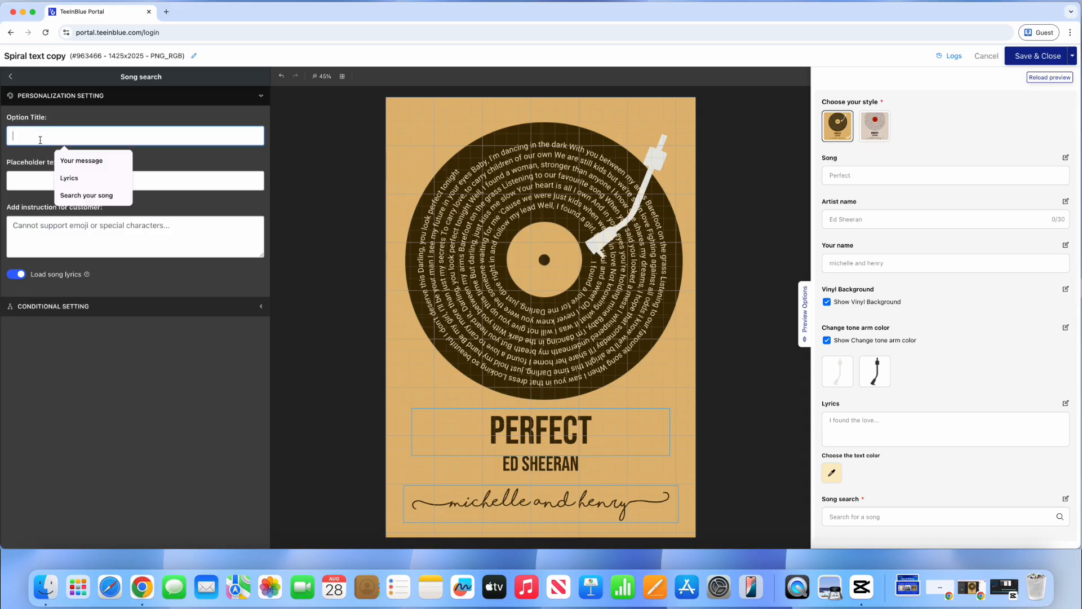
{"action": "left_click", "coordinate": [86, 195]}
{"action": "left_click", "coordinate": [58, 184]}
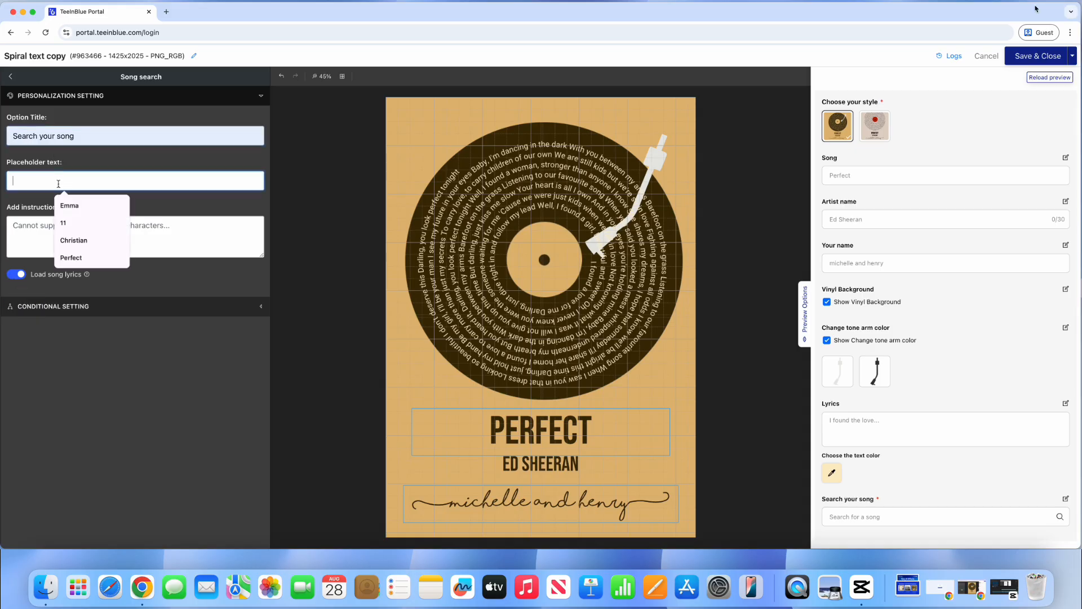
{"action": "left_click", "coordinate": [76, 259]}
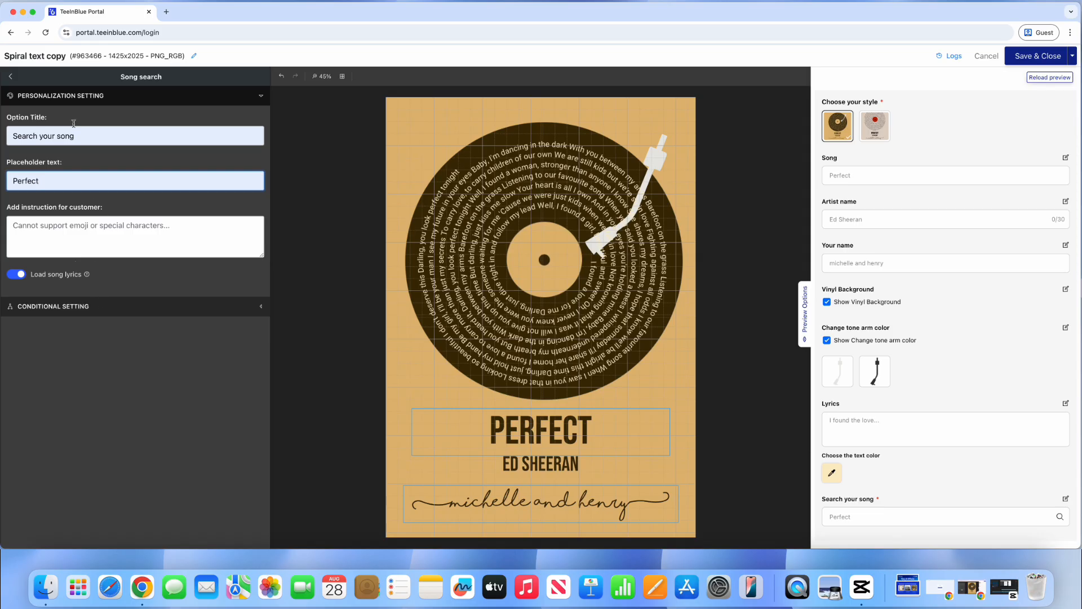
{"action": "left_click", "coordinate": [16, 82]}
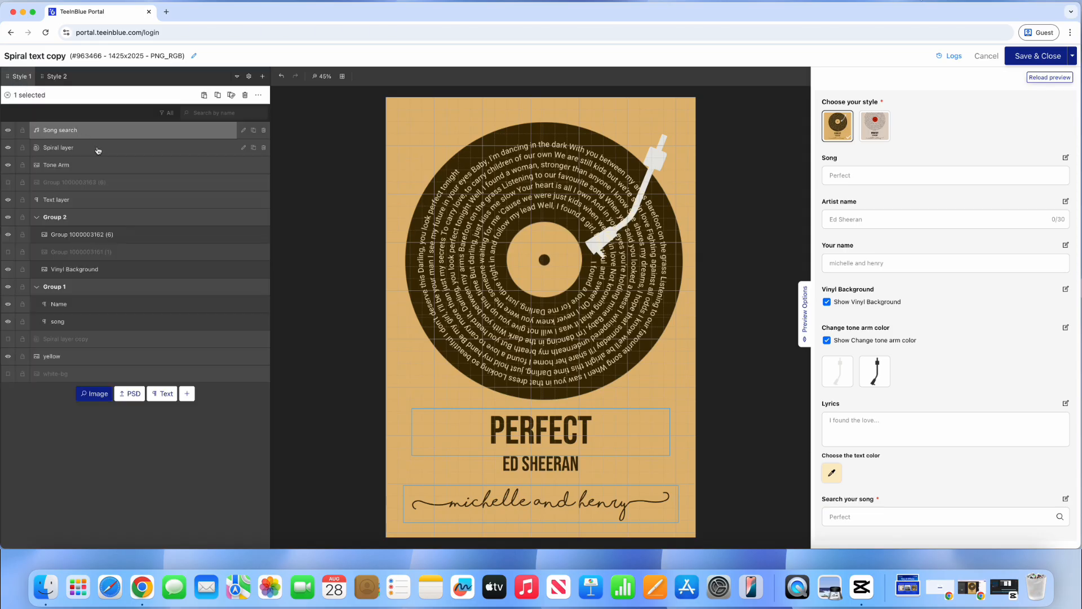
Step: Populate the Spiral layer from the 'Search your song' option using the value {{lyrics}}
{"action": "left_click", "coordinate": [243, 147]}
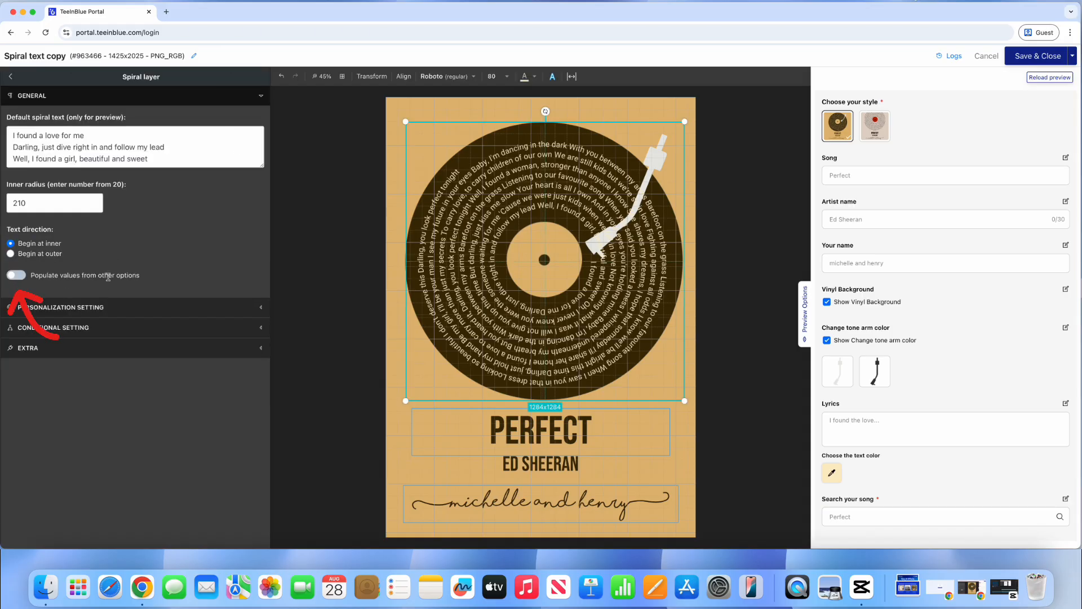
{"action": "left_click", "coordinate": [22, 276]}
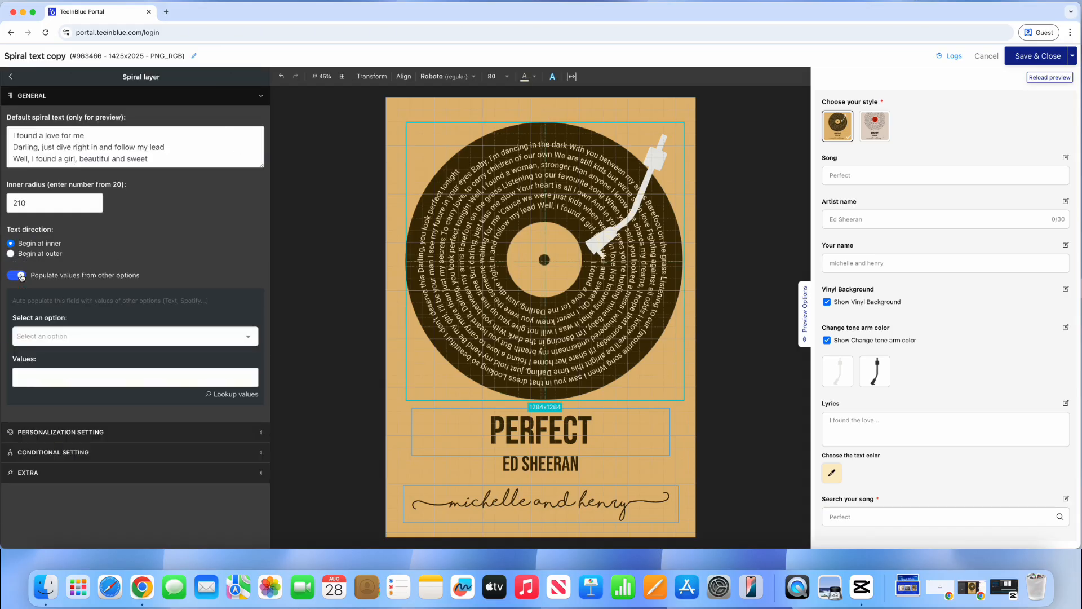
{"action": "left_click", "coordinate": [63, 335]}
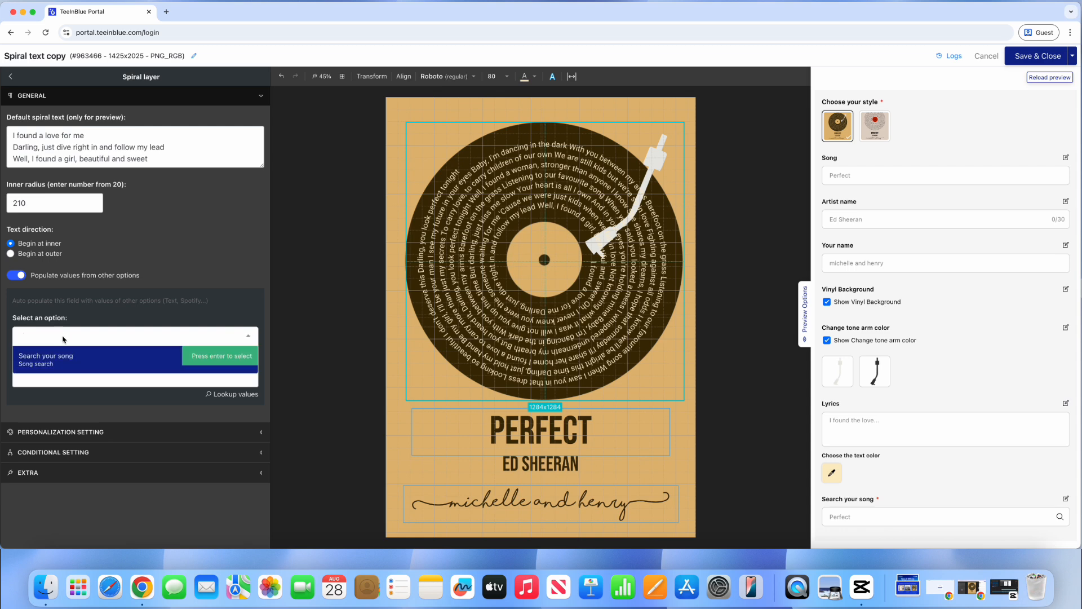
{"action": "left_click", "coordinate": [68, 365]}
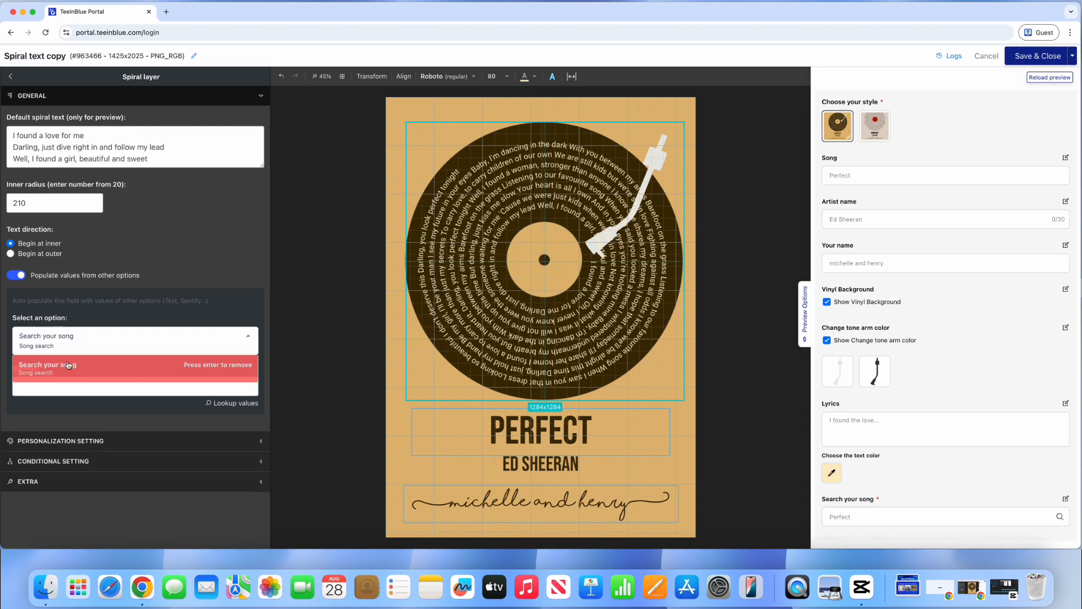
{"action": "left_click", "coordinate": [70, 388]}
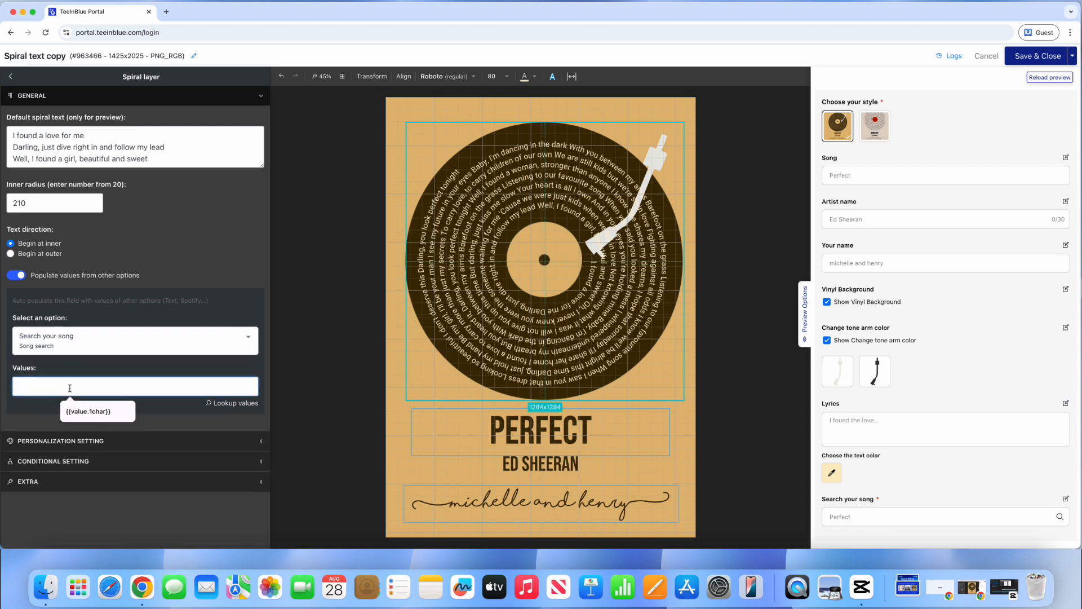
{"action": "type", "text": "{{lyrics}"}
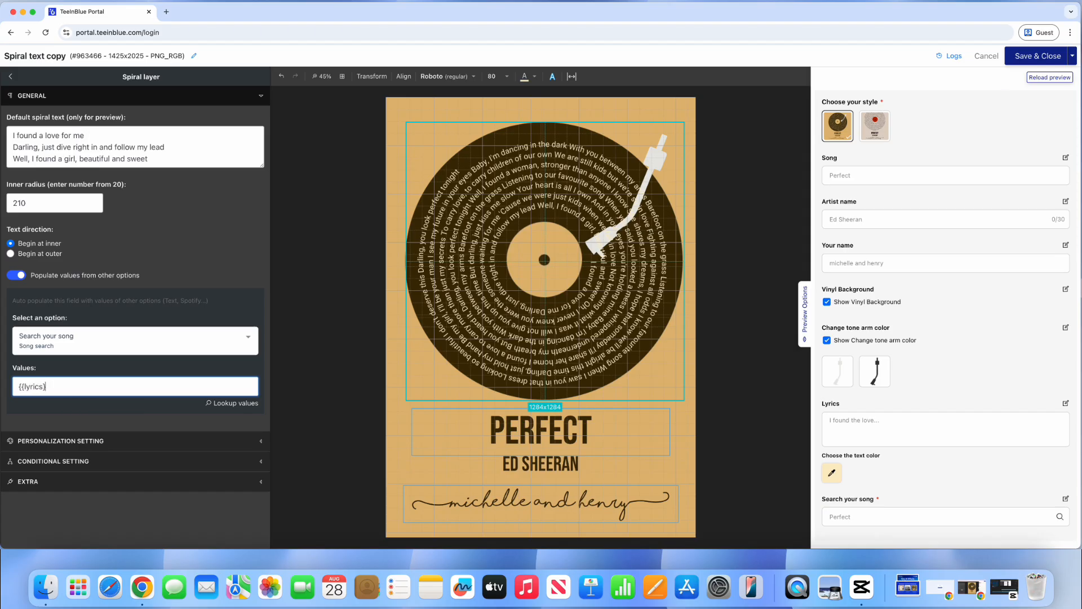
{"action": "type", "text": "}"}
Step: Search 'Mistletoe' in the preview and pick the Justin Bieber result
{"action": "left_click", "coordinate": [75, 411]}
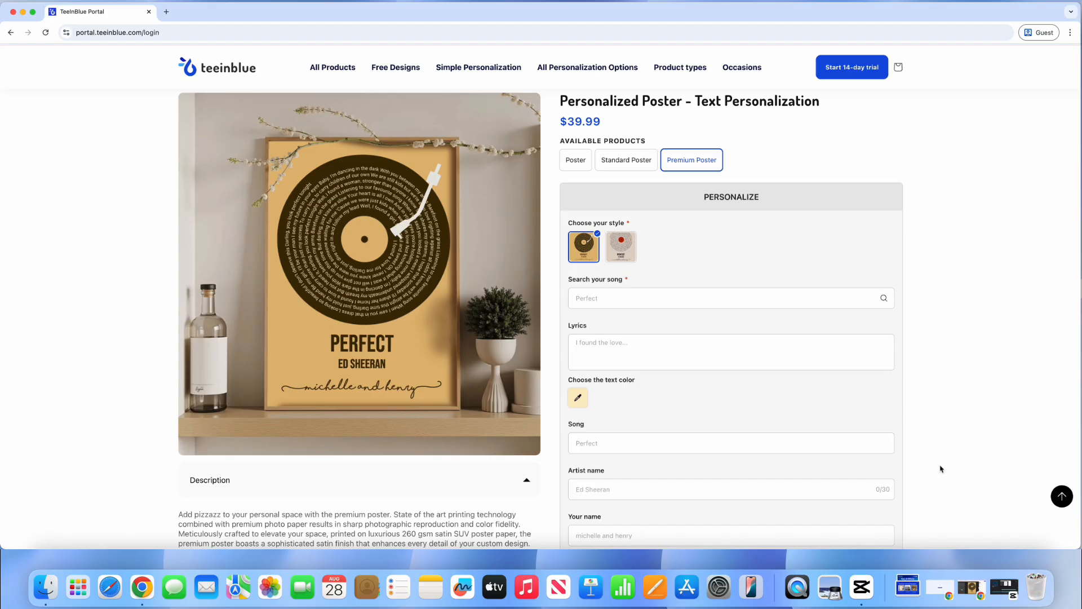
{"action": "left_click", "coordinate": [720, 300]}
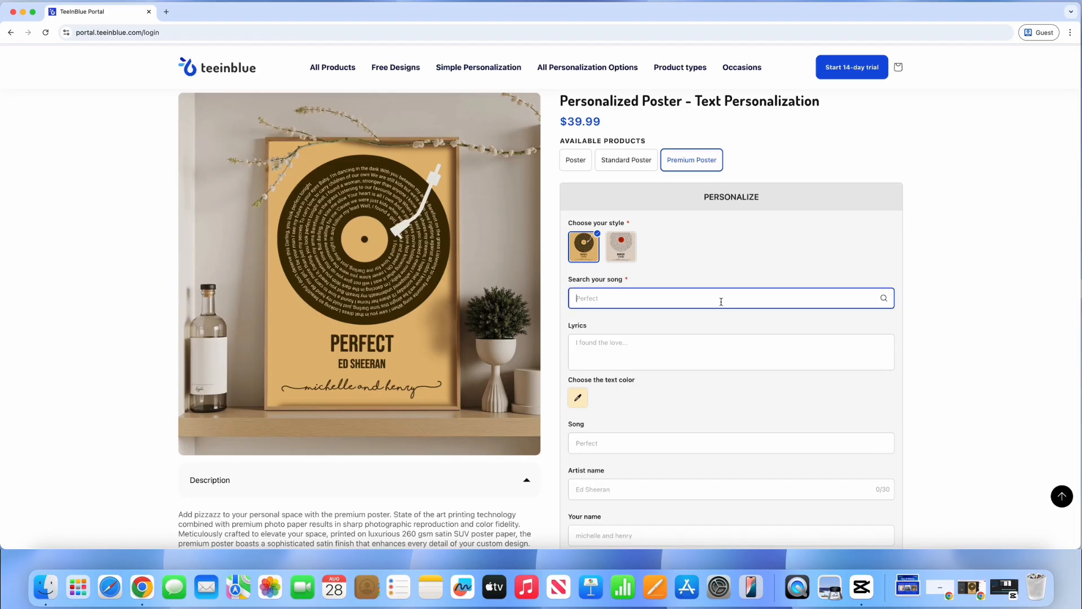
{"action": "type", "text": "Mistletoe"}
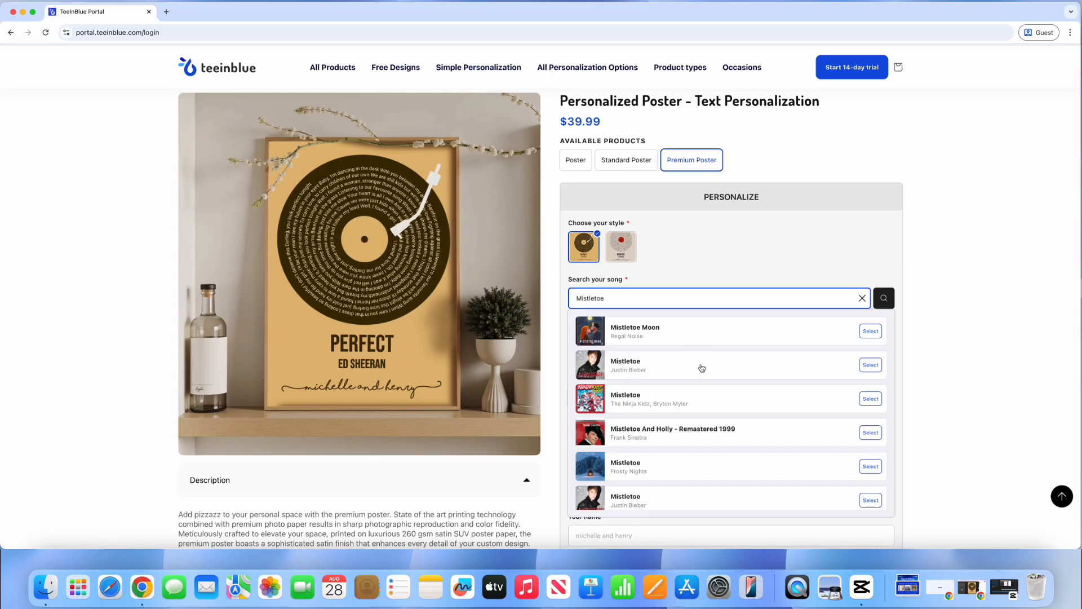
{"action": "left_click", "coordinate": [701, 368]}
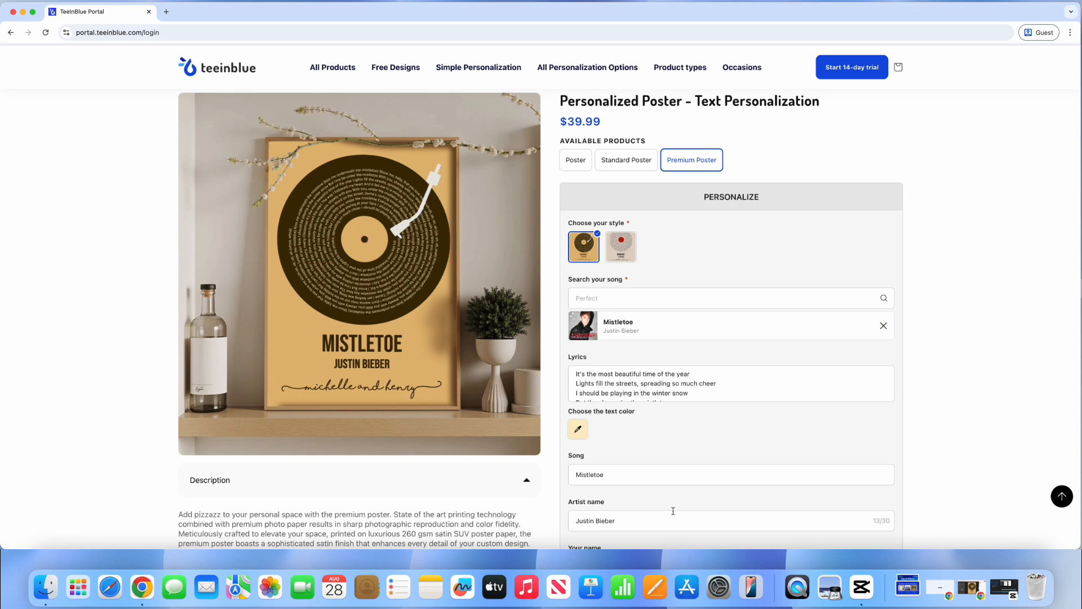
Step: Delete the extra lyric lines at the end of the spiral text
{"action": "scroll", "coordinate": [669, 398], "scroll_direction": "down", "scroll_amount": 10}
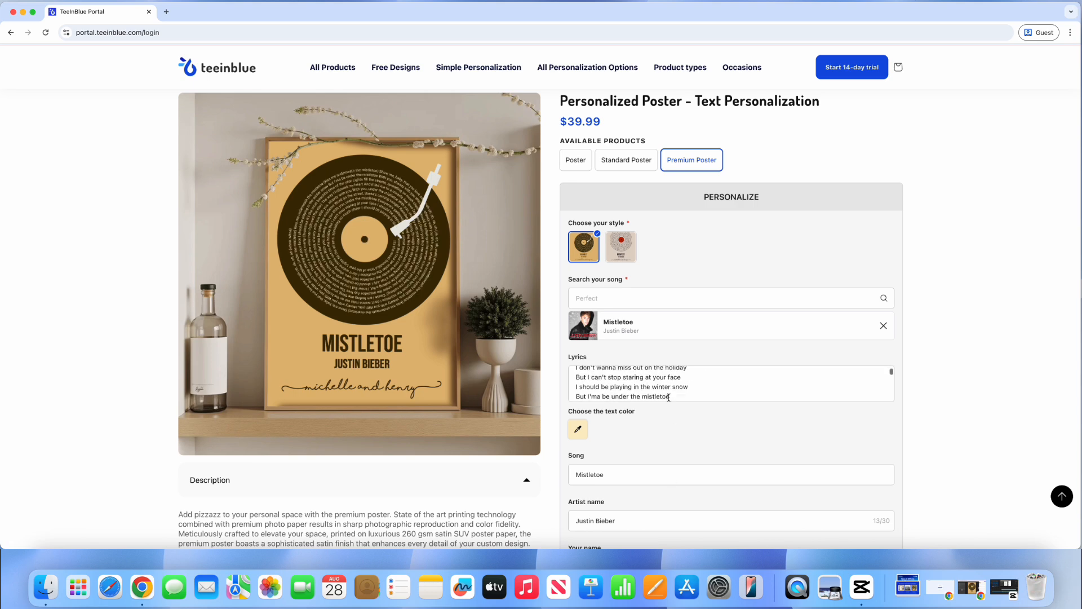
{"action": "scroll", "coordinate": [669, 397], "scroll_direction": "up", "scroll_amount": 3}
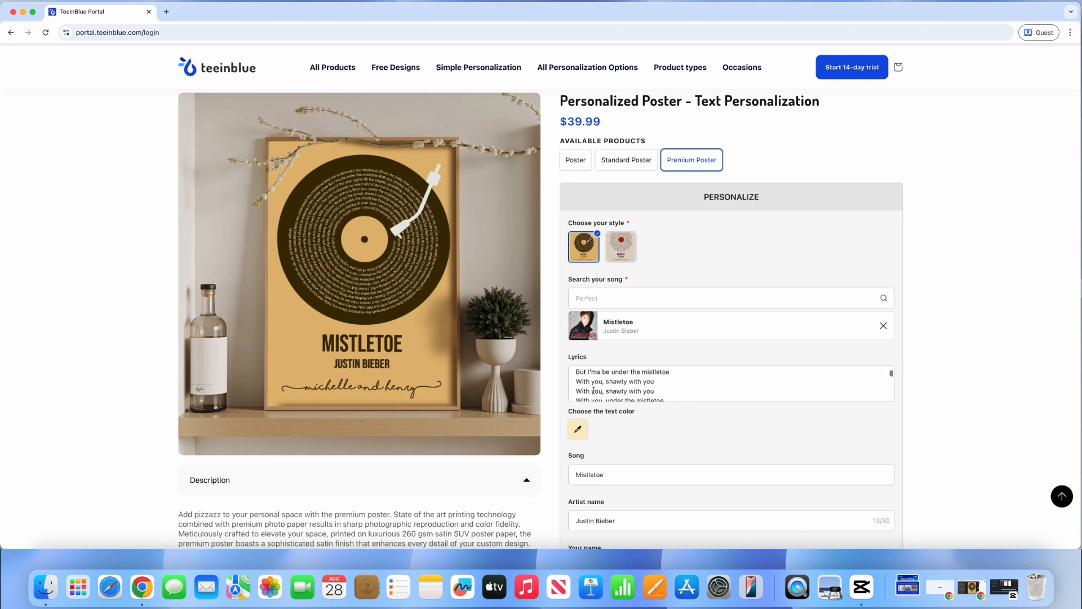
{"action": "left_click_drag", "start_coordinate": [578, 390], "coordinate": [725, 403]}
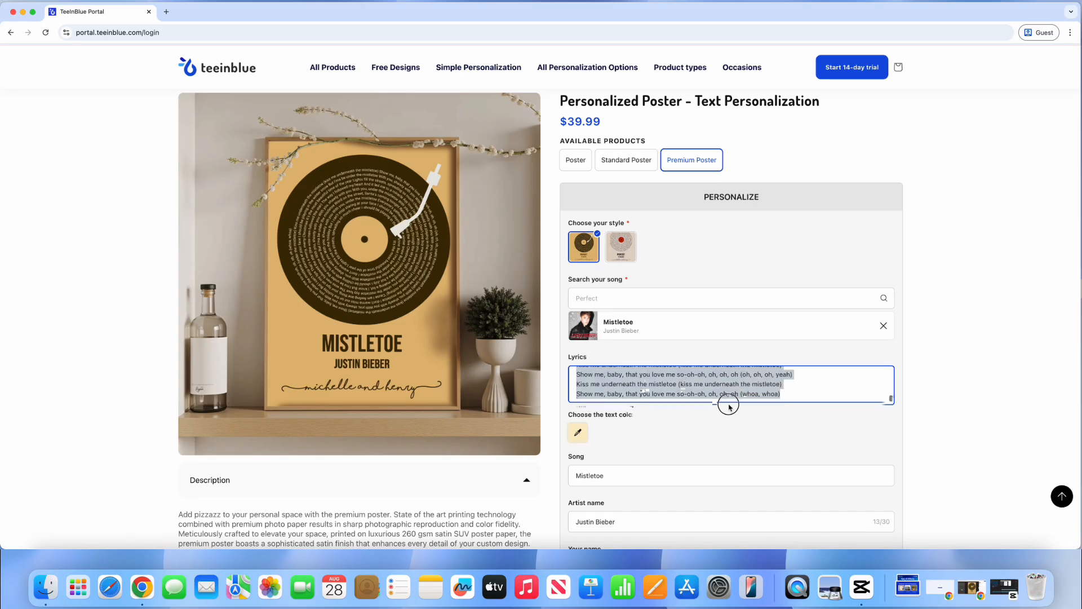
{"action": "key", "text": "BackSpace"}
{"action": "key", "text": "BackSpace"}
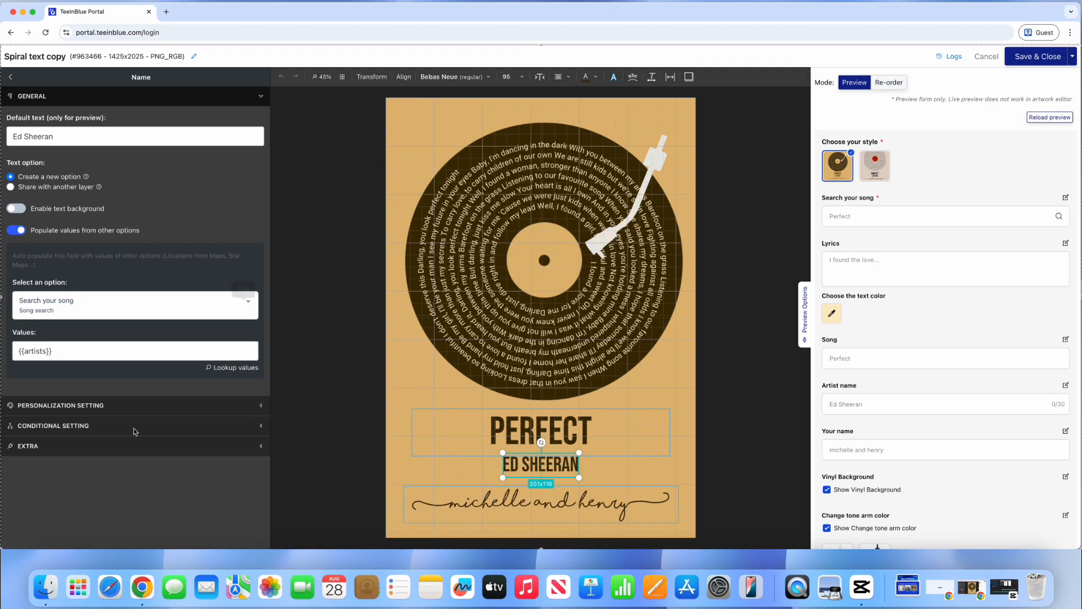
Step: Give the artist name the prefix 'The' (THE ED SHEERAN) and mark it required
{"action": "left_click", "coordinate": [222, 426]}
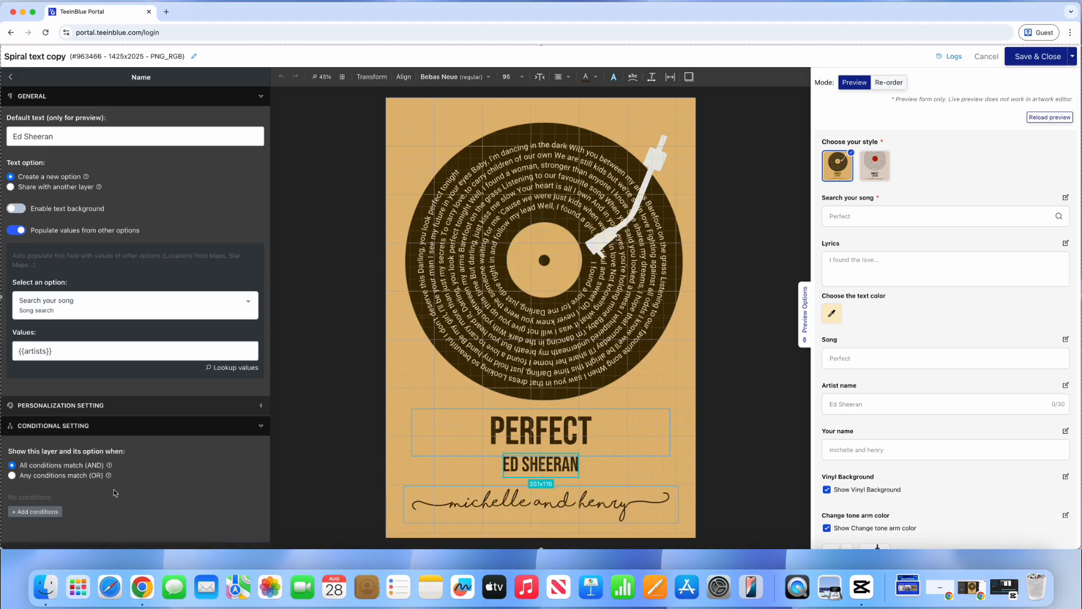
{"action": "left_click", "coordinate": [145, 411]}
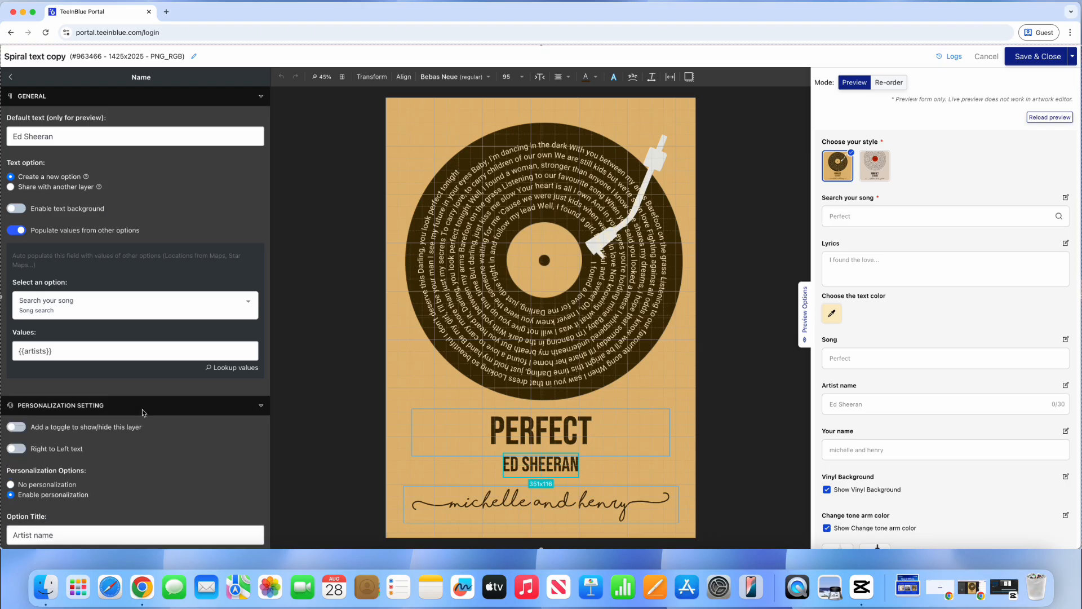
{"action": "scroll", "coordinate": [144, 428], "scroll_direction": "down", "scroll_amount": 5}
{"action": "scroll", "coordinate": [144, 428], "scroll_direction": "down", "scroll_amount": 8}
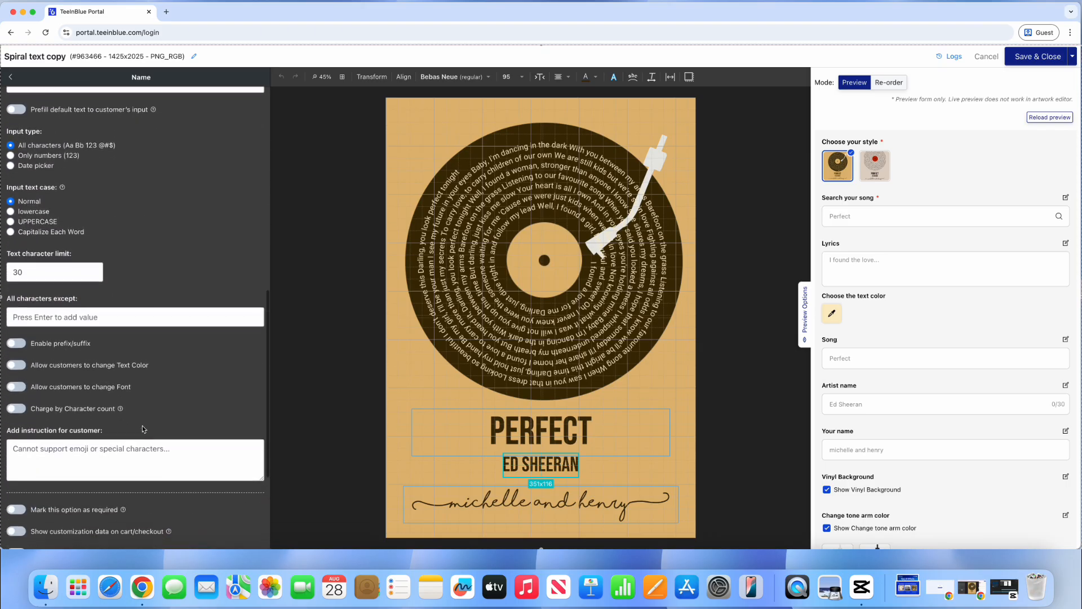
{"action": "left_click", "coordinate": [17, 315]}
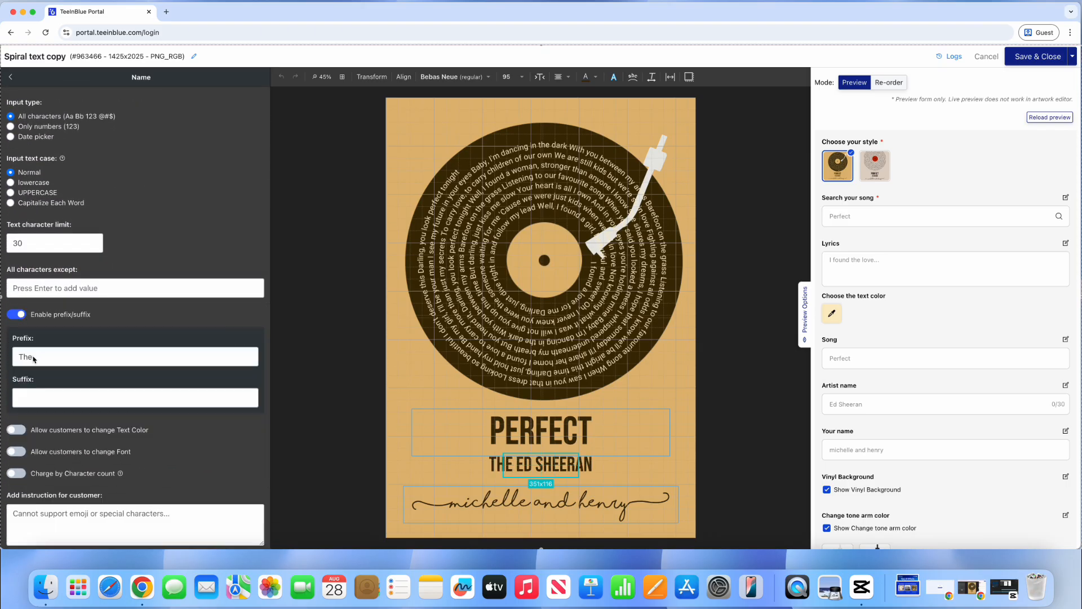
{"action": "left_click", "coordinate": [48, 401]}
{"action": "scroll", "coordinate": [49, 401], "scroll_direction": "down", "scroll_amount": 5}
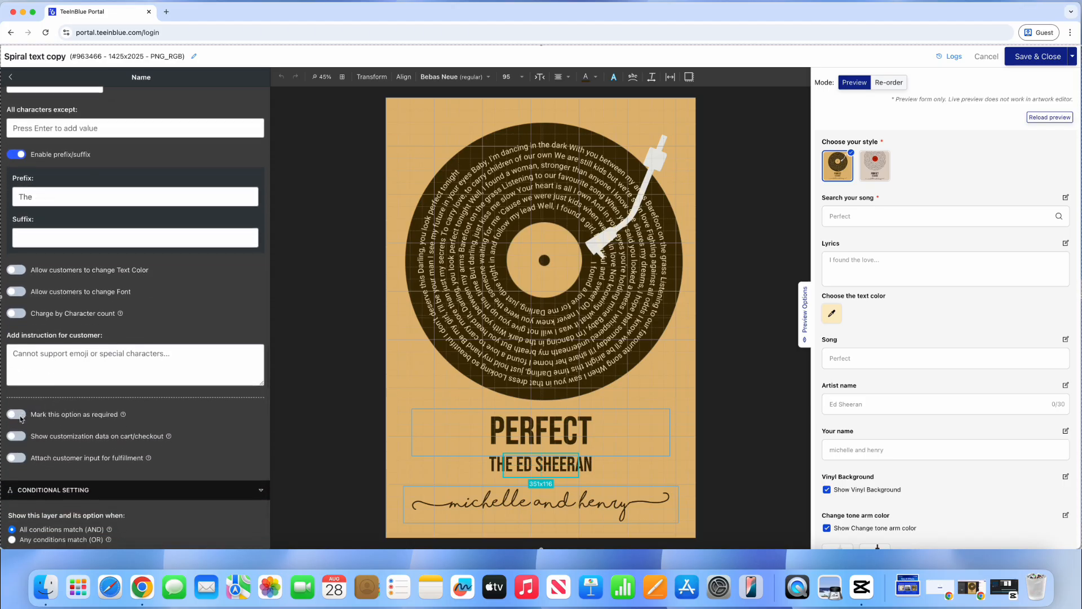
{"action": "left_click", "coordinate": [21, 418]}
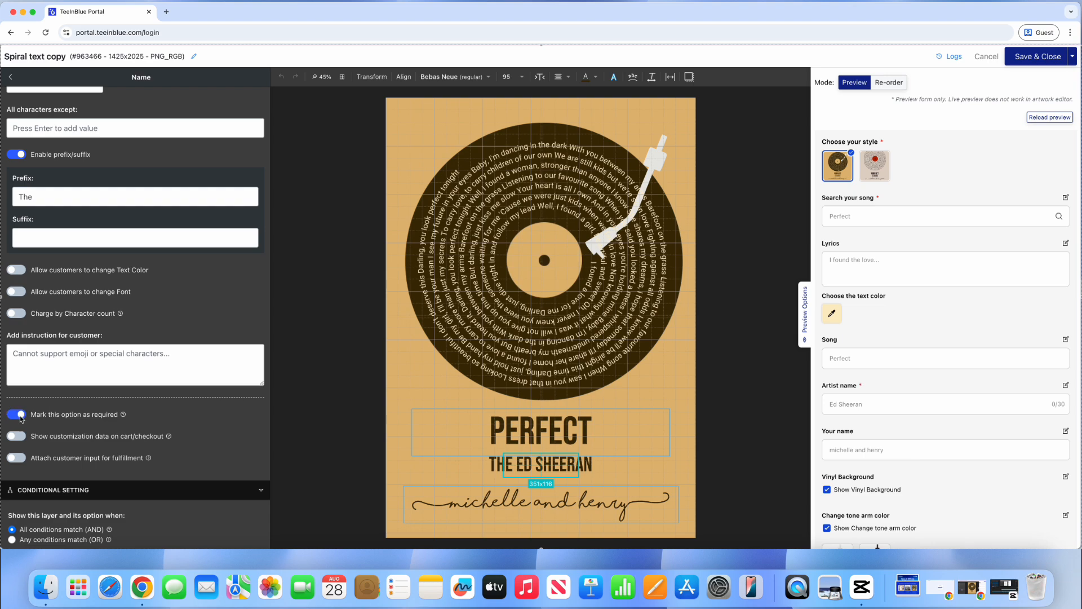